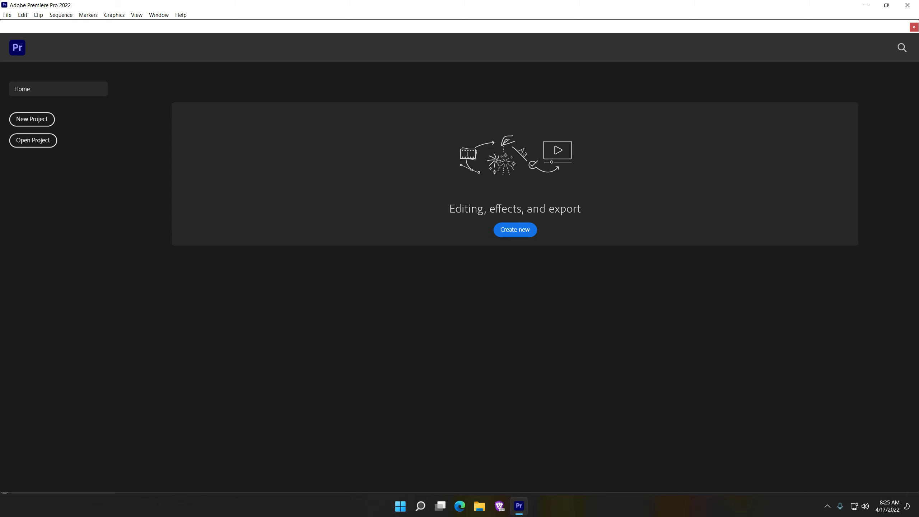
- Start a new project and set its location to the Youtube folder under D:\Tutorials
key(super+e)
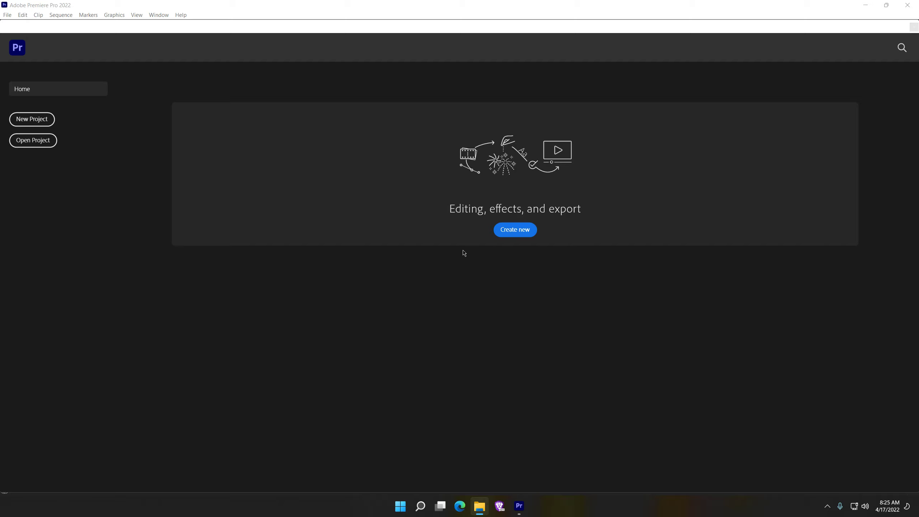
click(524, 235)
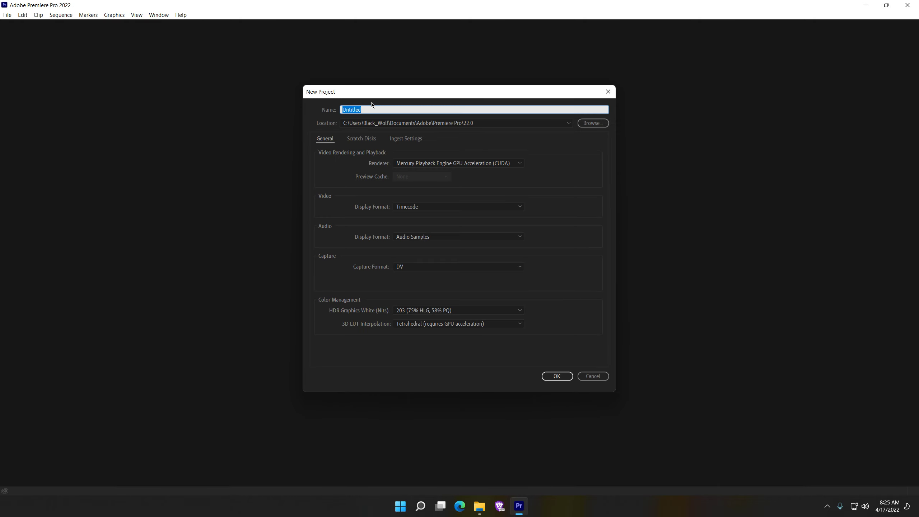
click(597, 124)
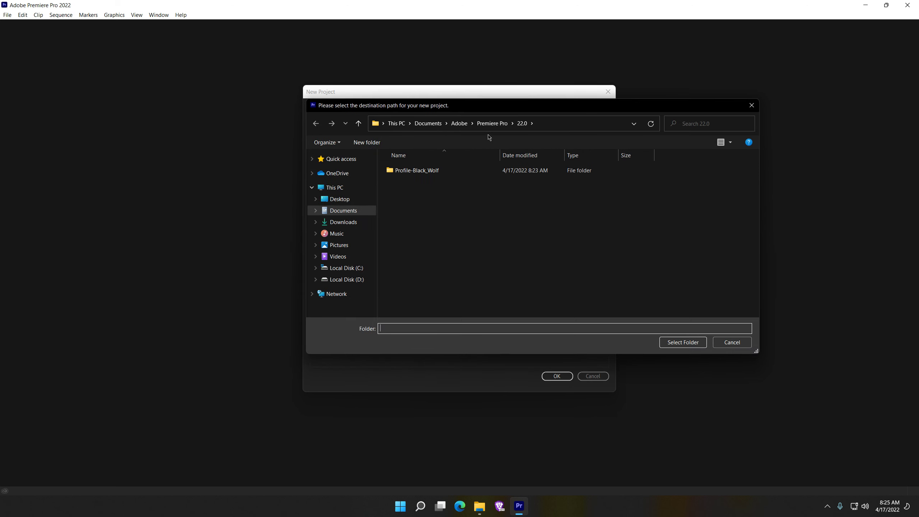
click(353, 280)
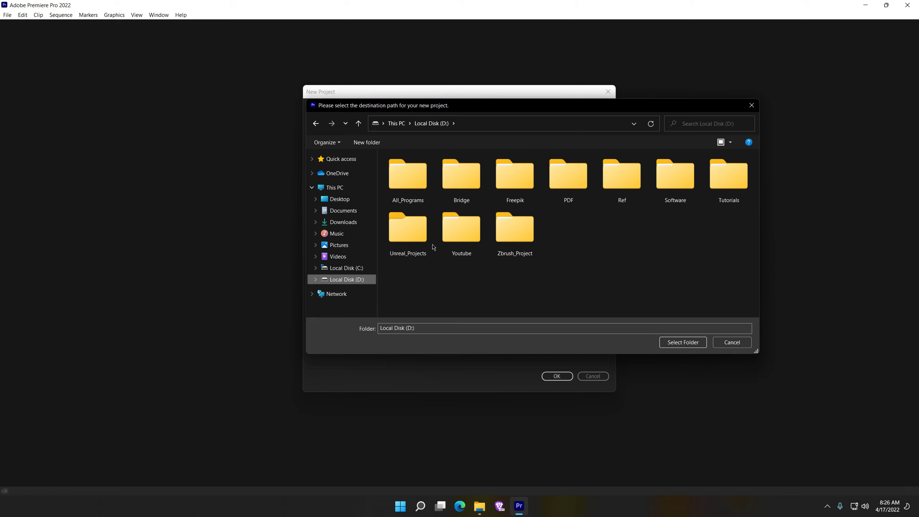
double_click(720, 187)
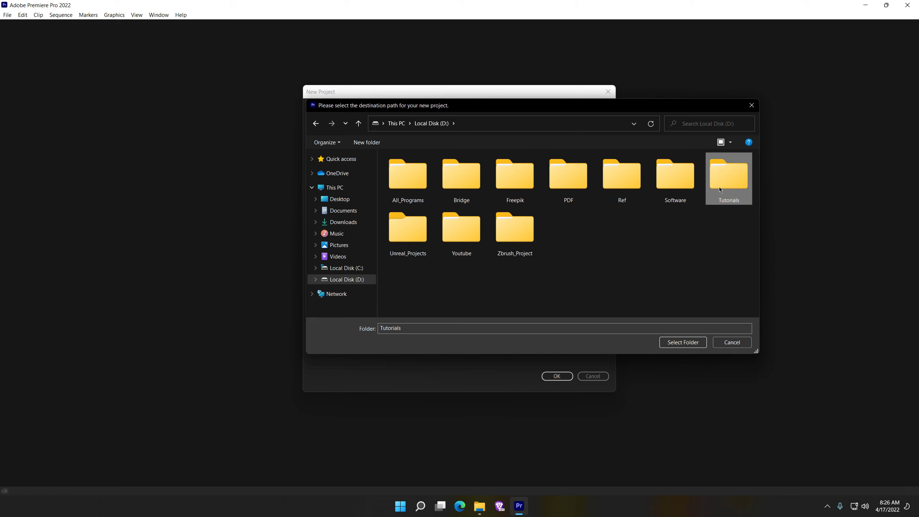
double_click(514, 206)
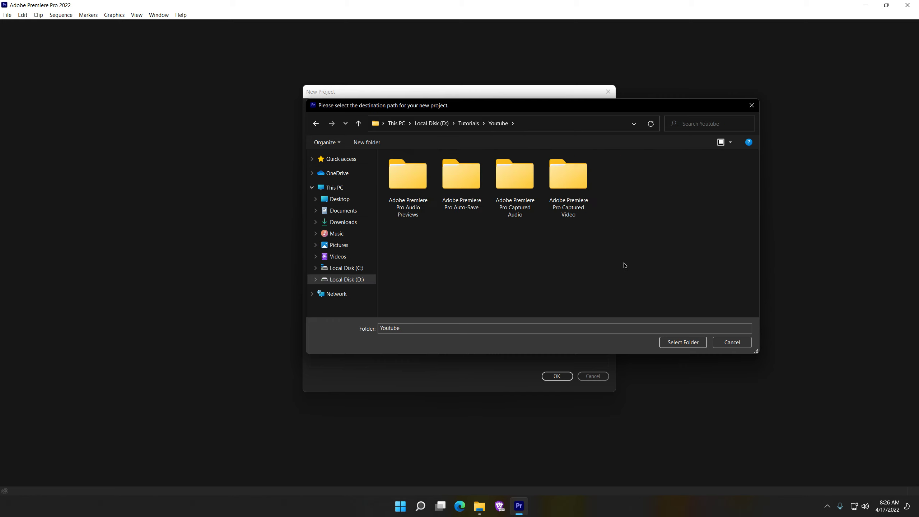
click(679, 346)
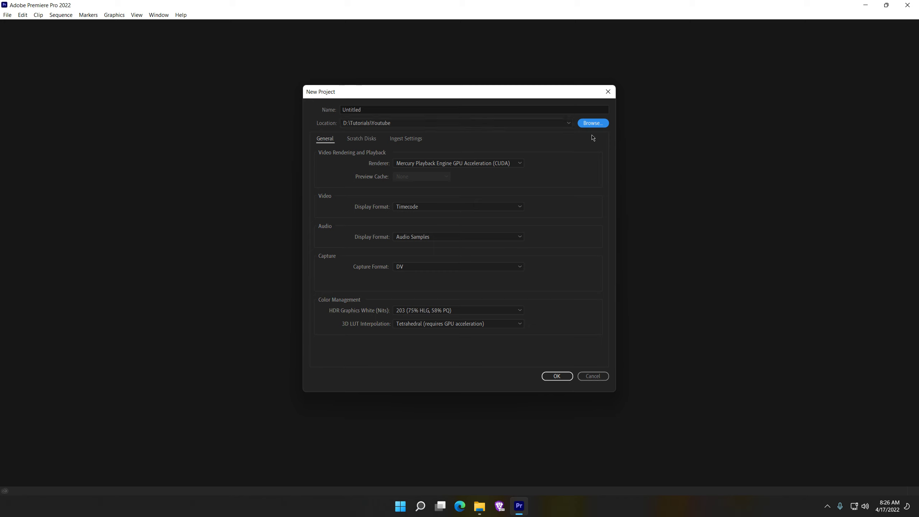
click(439, 107)
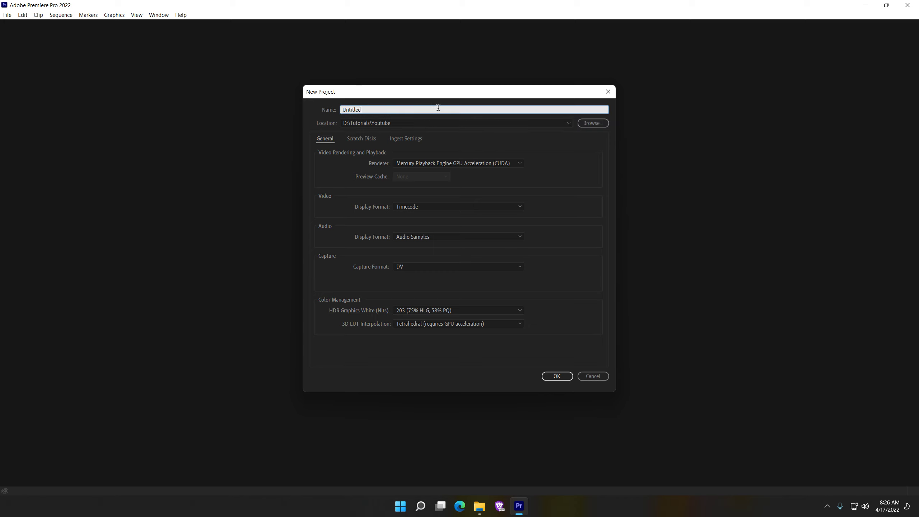
- Rename the project from Untitled to Demo and keep the CUDA GPU renderer
double_click(438, 107)
text(Demo)
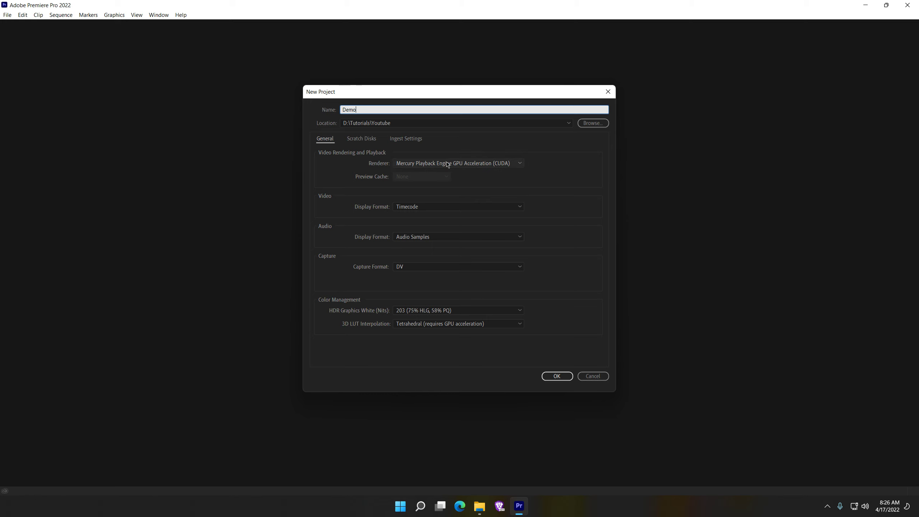
click(427, 164)
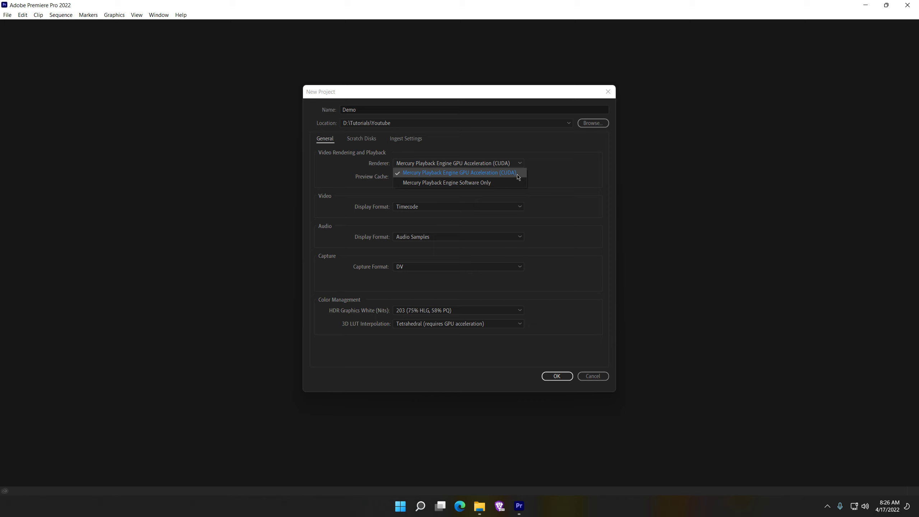
click(536, 173)
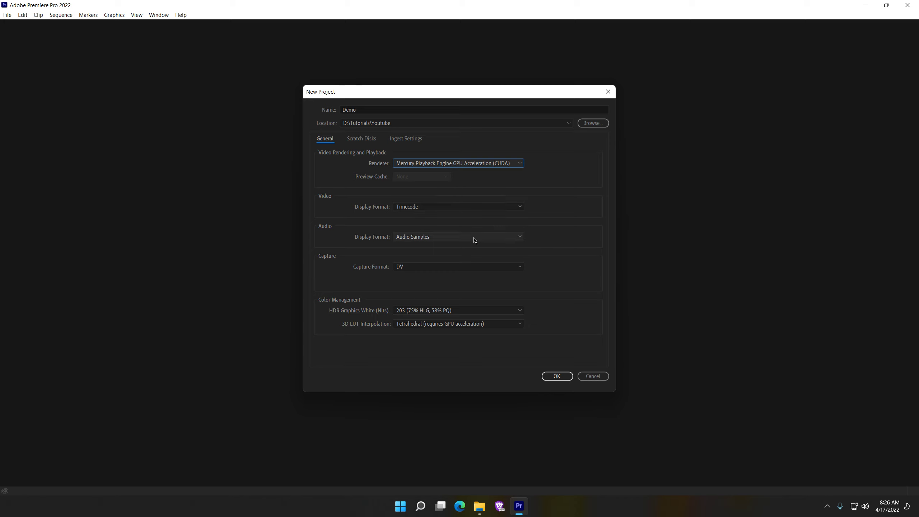
- Keep Audio Samples display, DV capture format and HDR graphics white at 203
click(517, 240)
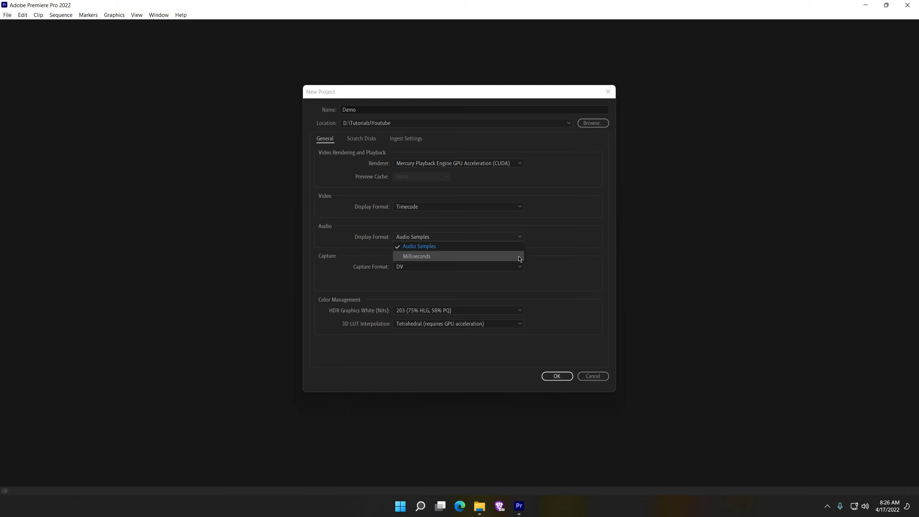
click(569, 250)
click(470, 270)
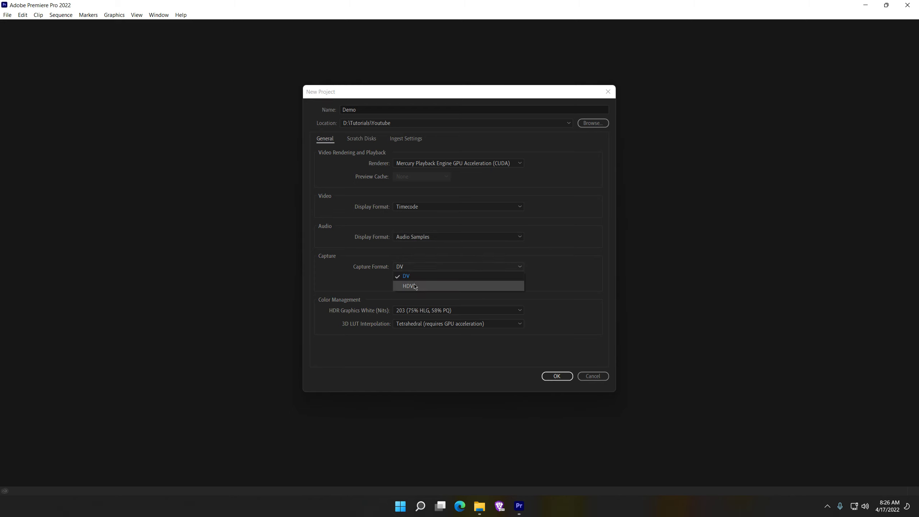
click(573, 284)
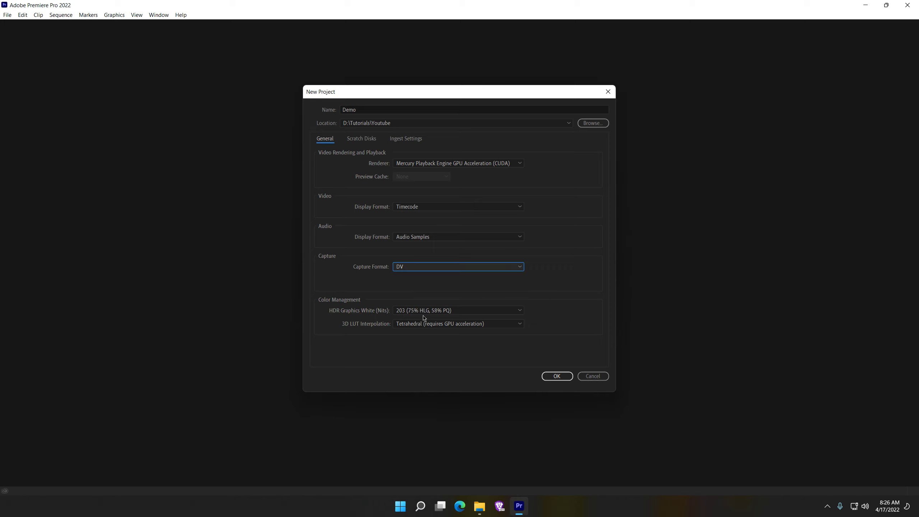
click(519, 312)
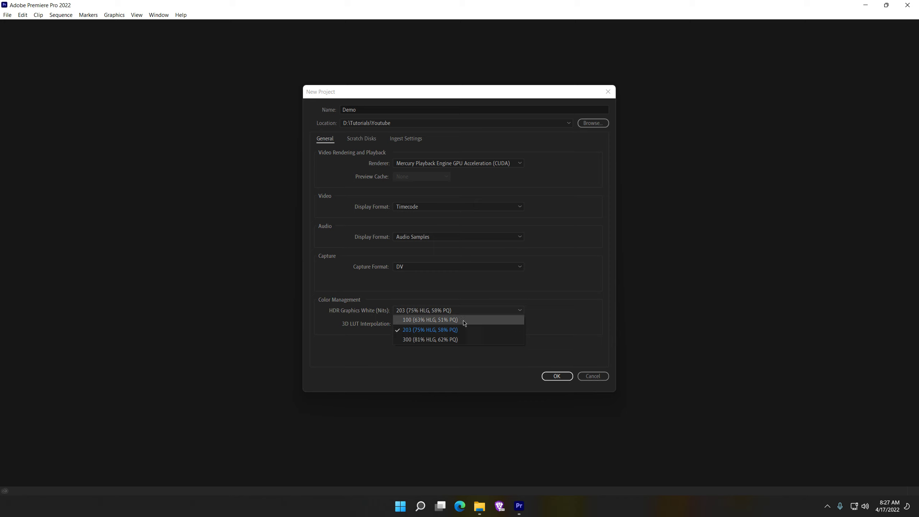
click(578, 288)
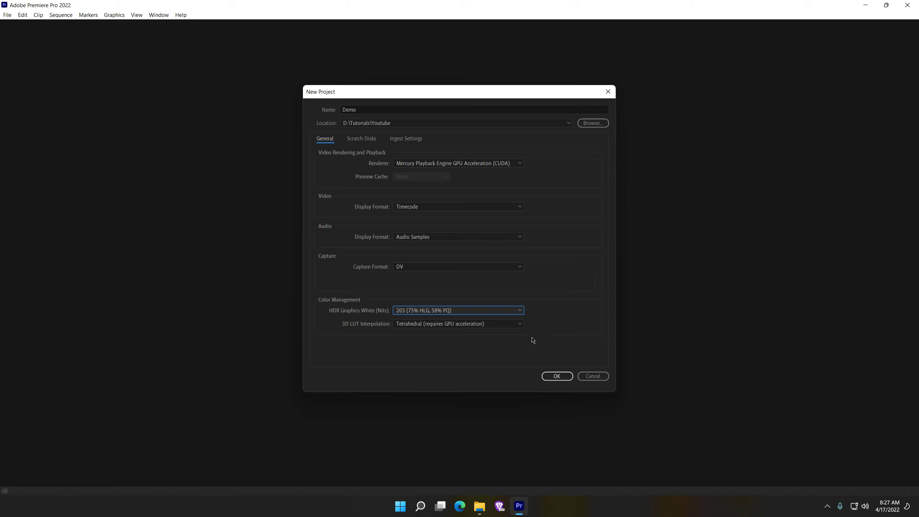
click(372, 140)
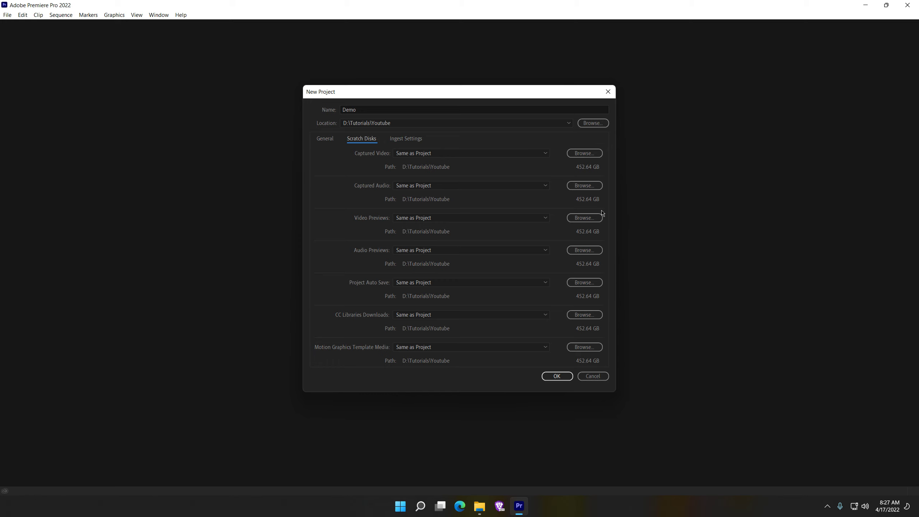
click(399, 139)
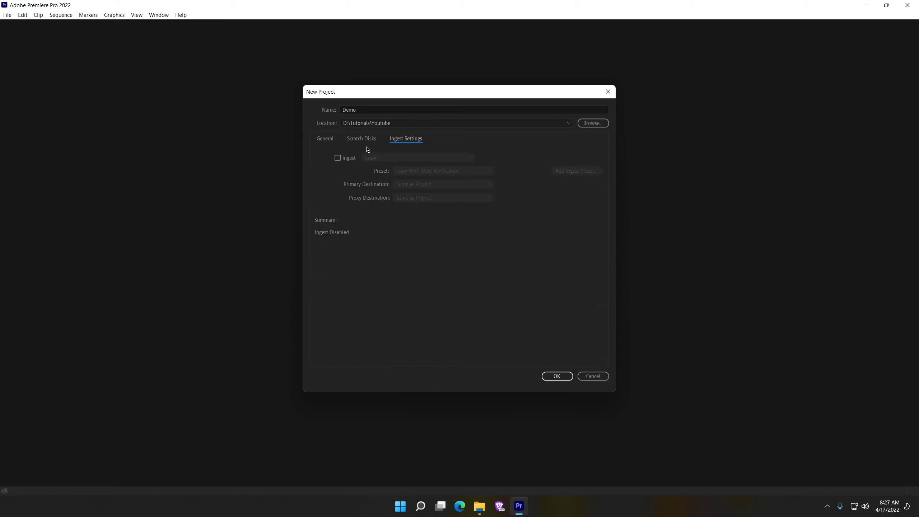
click(322, 139)
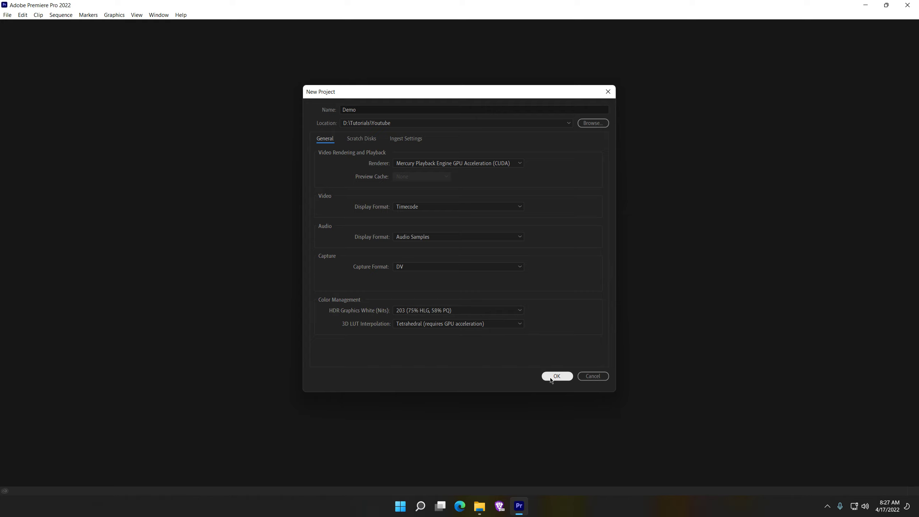
click(581, 124)
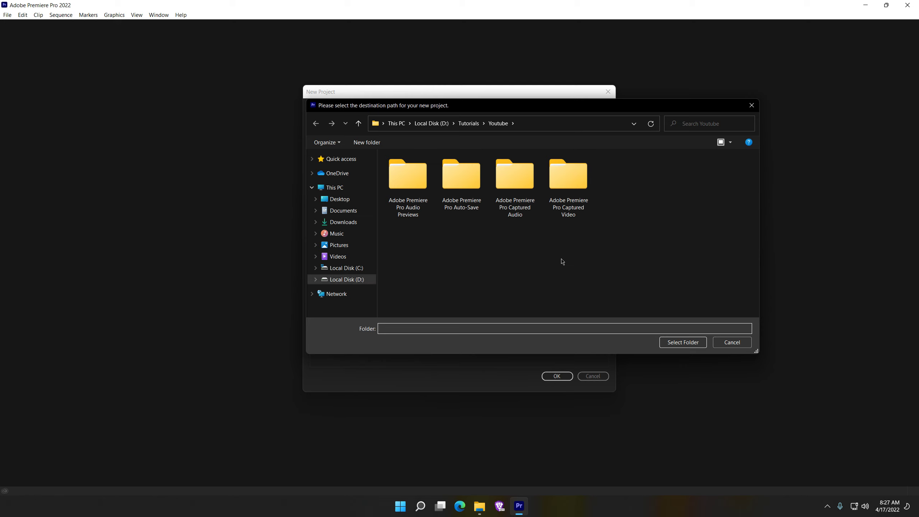
- Keep D:\Tutorials\Youtube as the location and create the Demo project
click(683, 343)
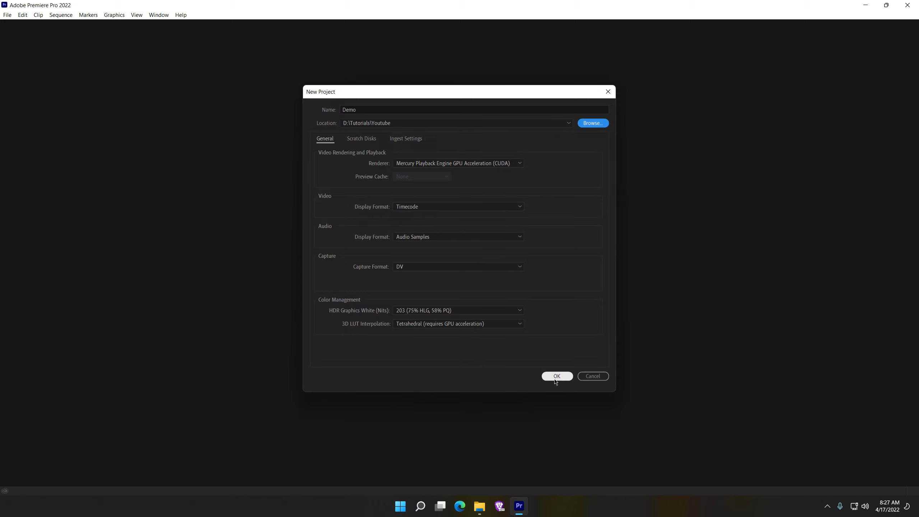
click(557, 377)
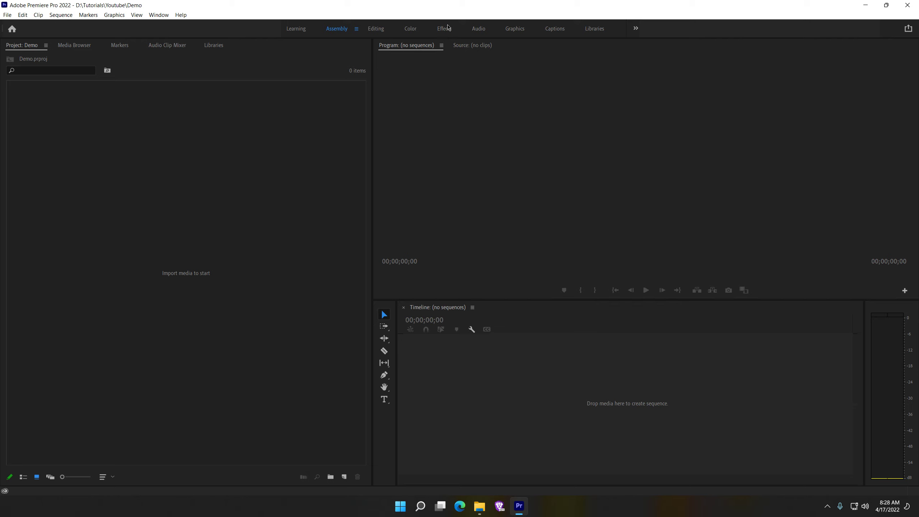
- Cycle through the Editing, Color and Effects workspace layouts
click(290, 222)
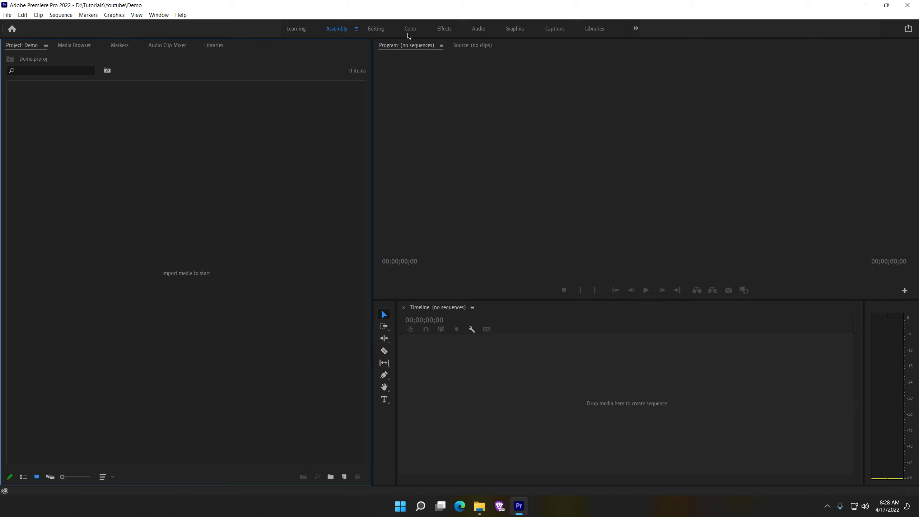
click(376, 29)
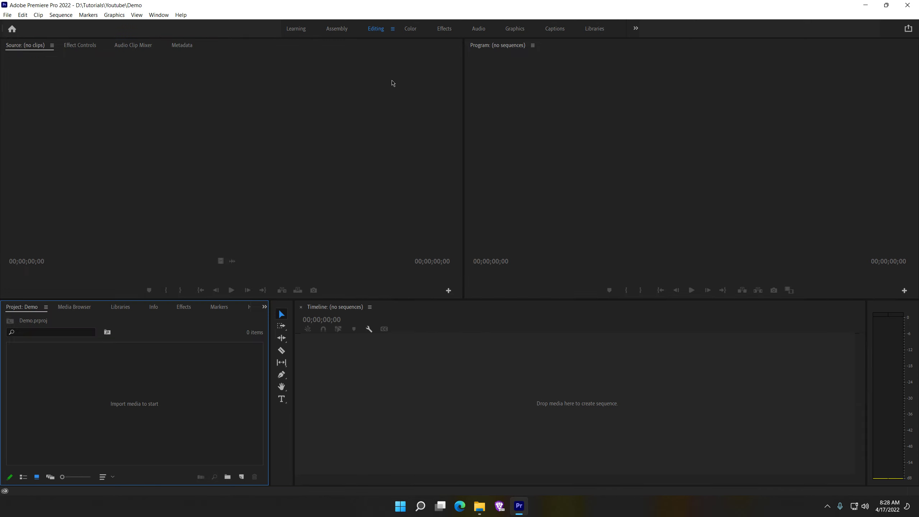
click(412, 29)
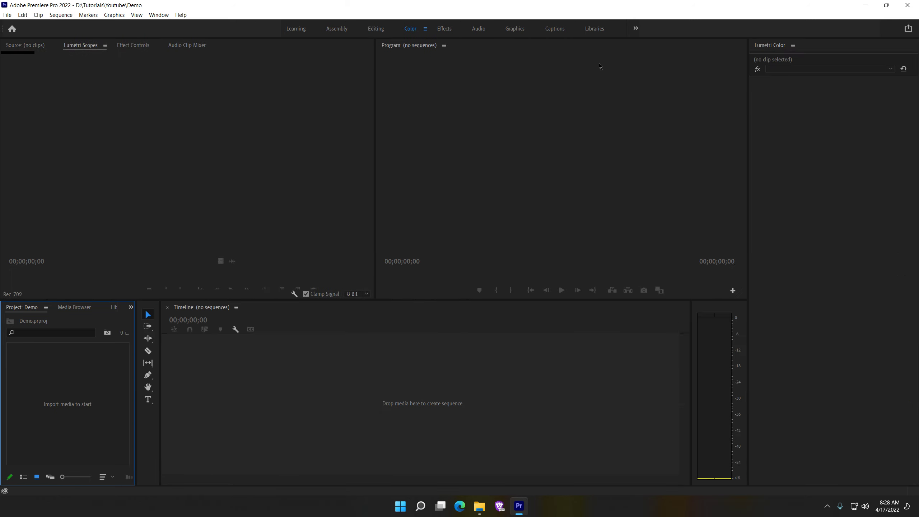
click(449, 29)
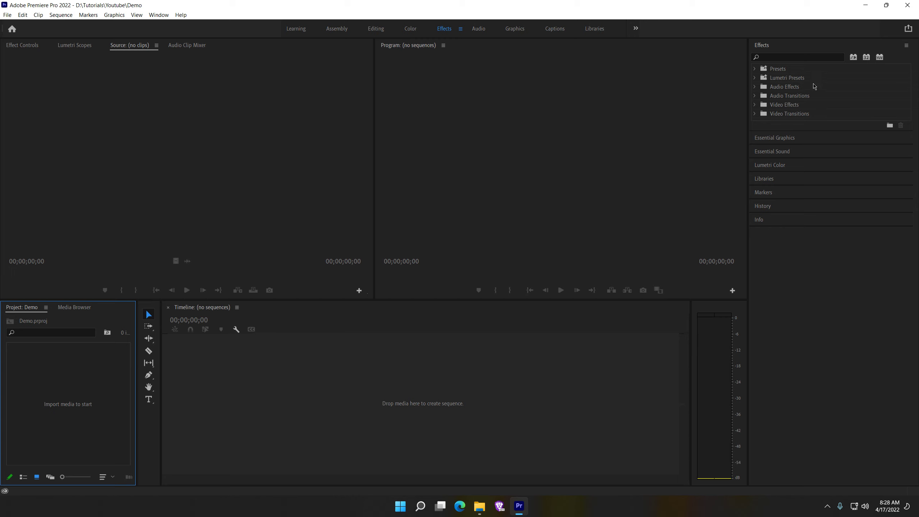
- Browse the 3D Motion and Dissolve video transitions, then switch to the Audio workspace
click(756, 115)
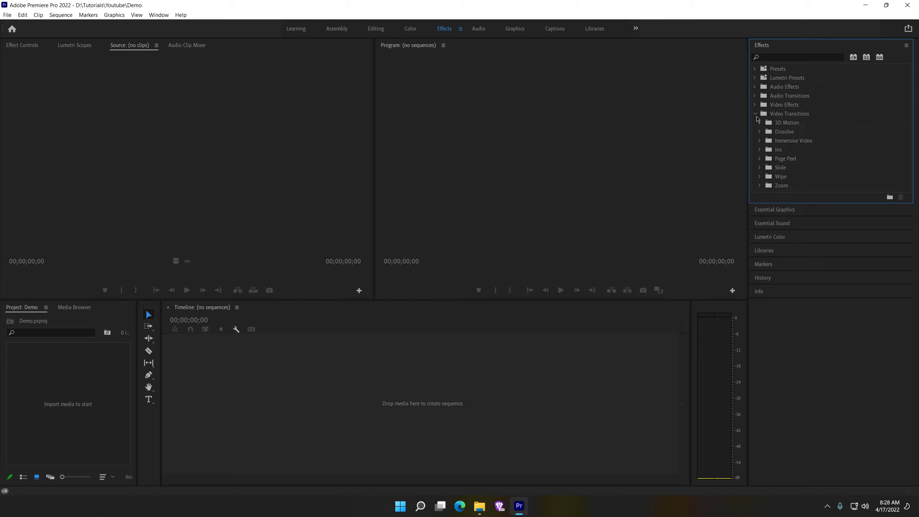
click(760, 123)
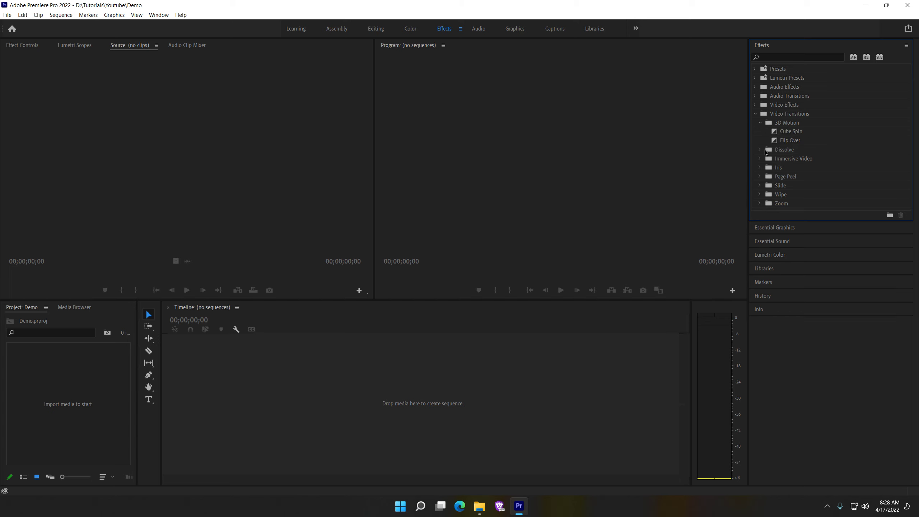
click(760, 150)
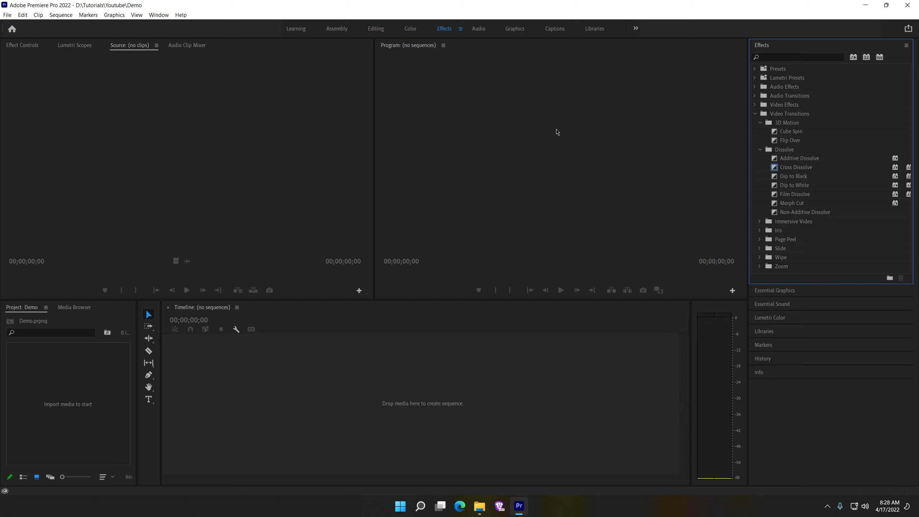
click(486, 34)
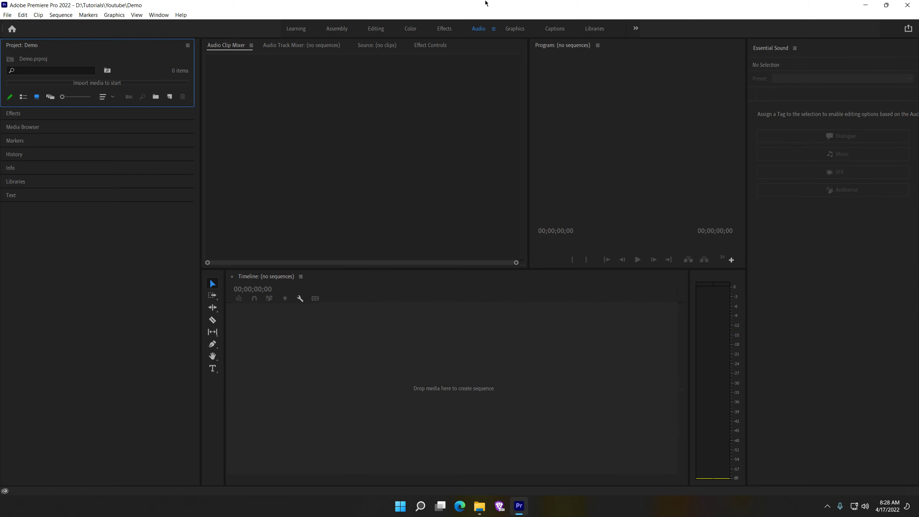
- Cycle through Graphics, Captions and Libraries workspaces, pick All Panels, and widen the left column
click(506, 31)
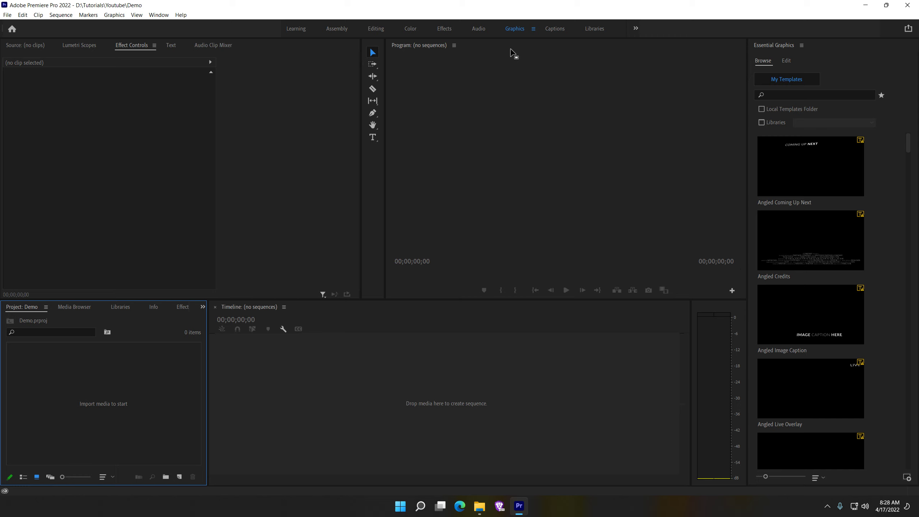
click(554, 30)
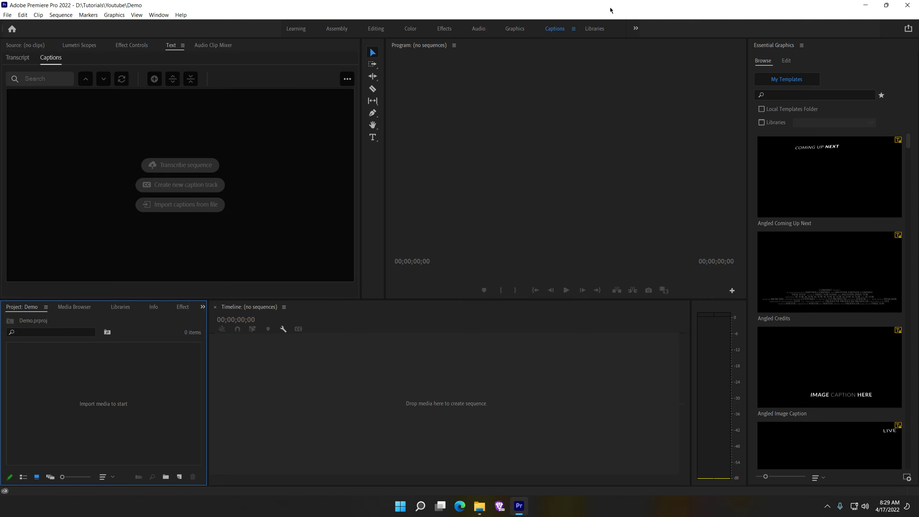
click(598, 32)
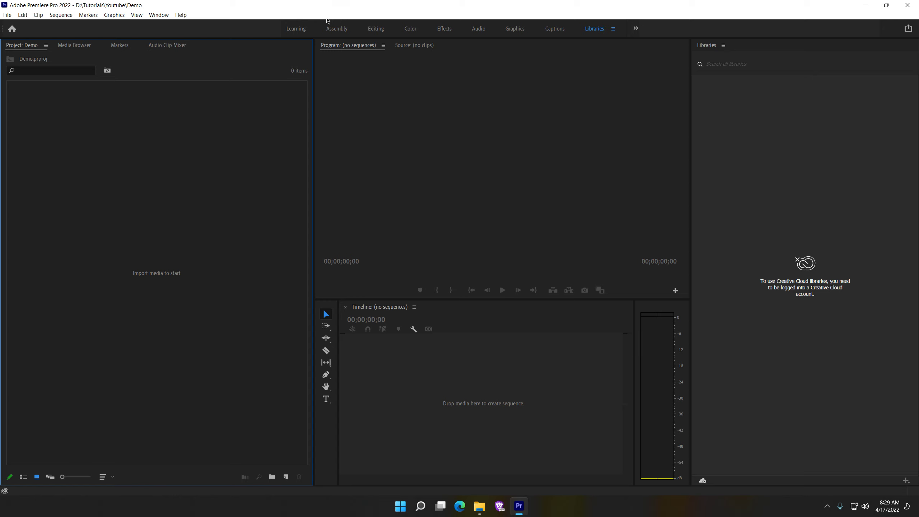
click(639, 29)
click(644, 44)
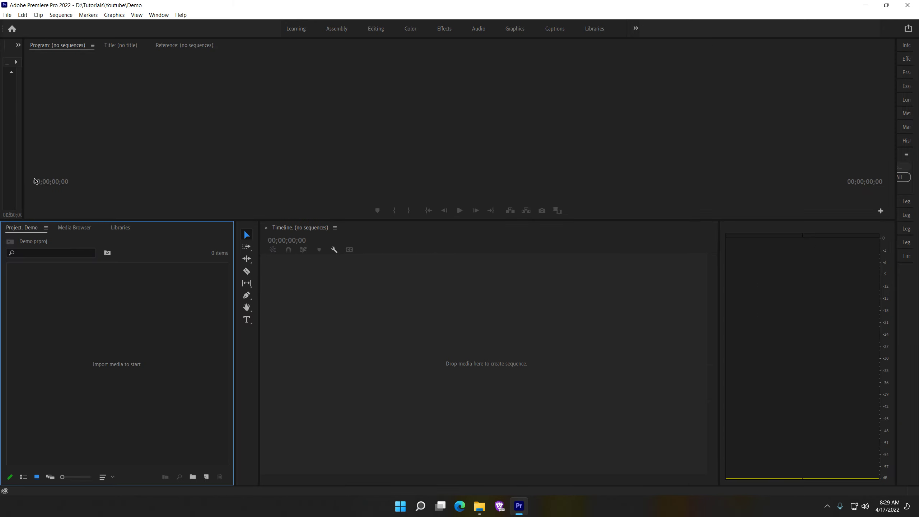
drag(24, 150, 261, 164)
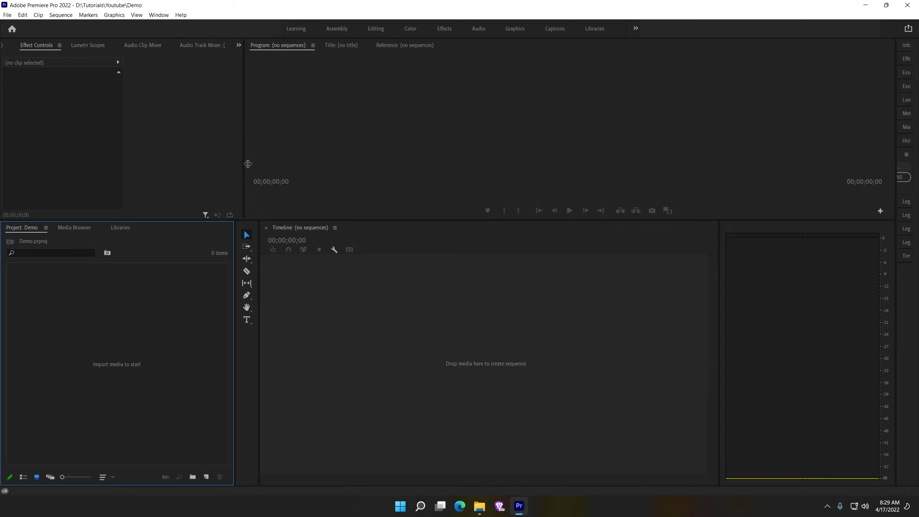
- Narrow Effect Controls slightly and lower the horizontal divider so the upper panels are taller
drag(261, 164, 259, 164)
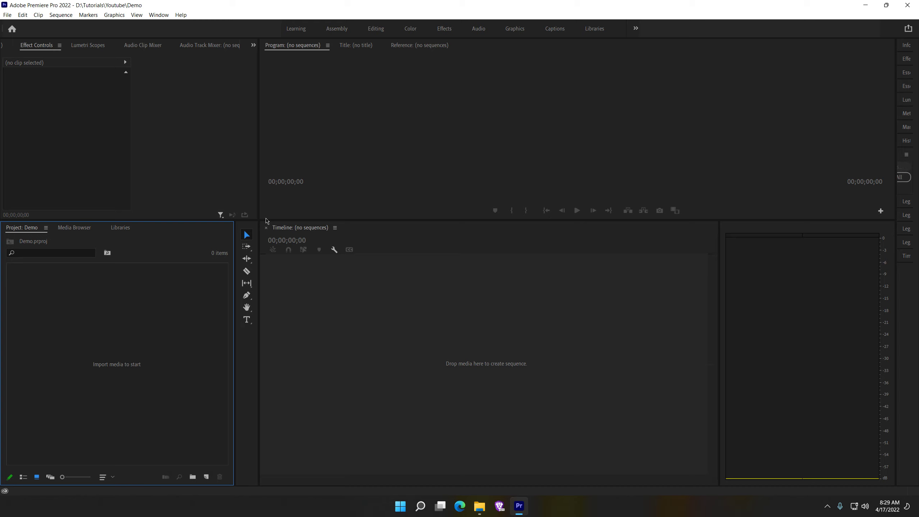
drag(264, 219, 265, 257)
- Start a new sequence named 8k and browse the DV NTSC and ARRI preset groups
click(205, 477)
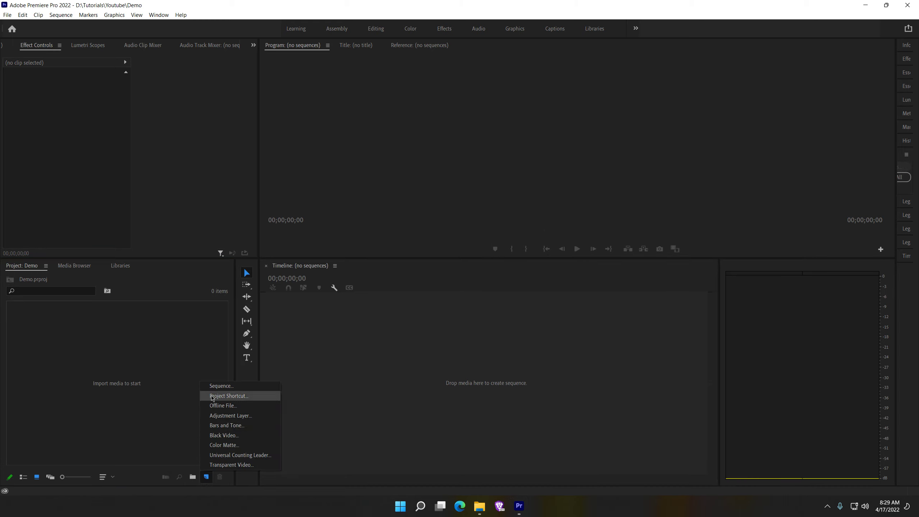
click(217, 386)
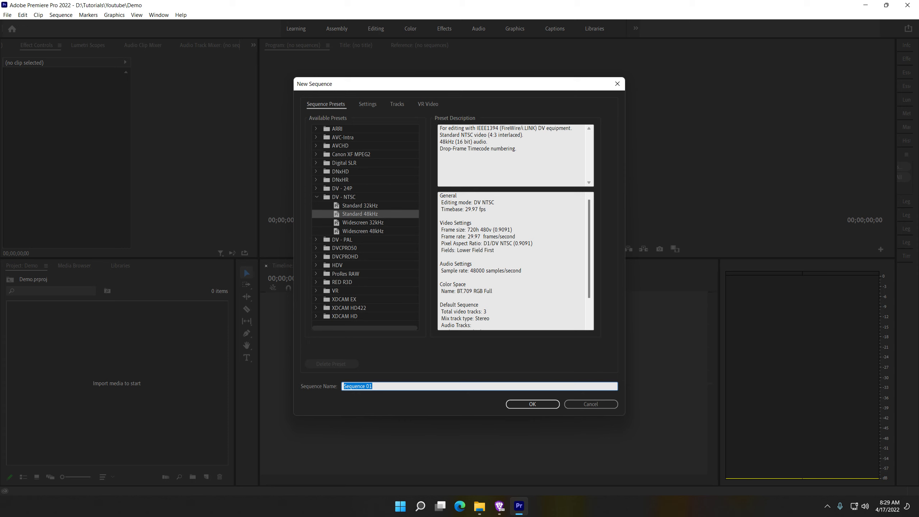
text(8k)
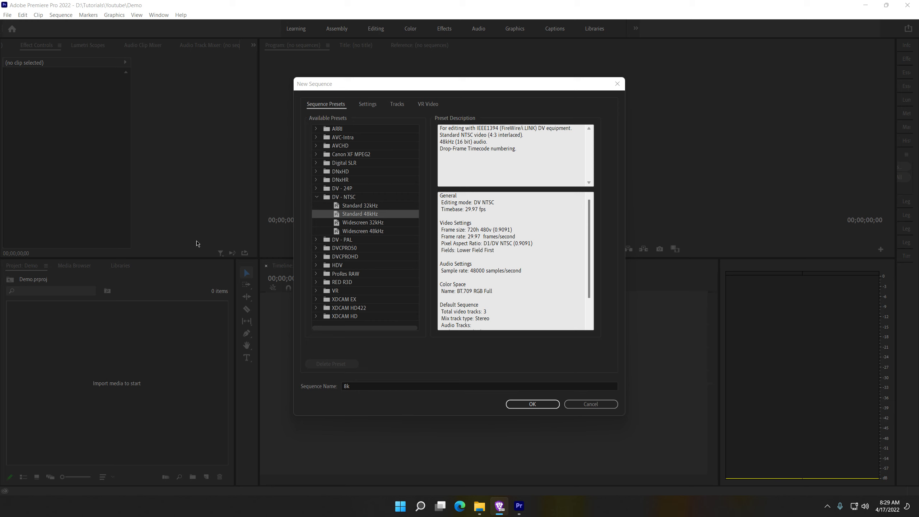
click(317, 197)
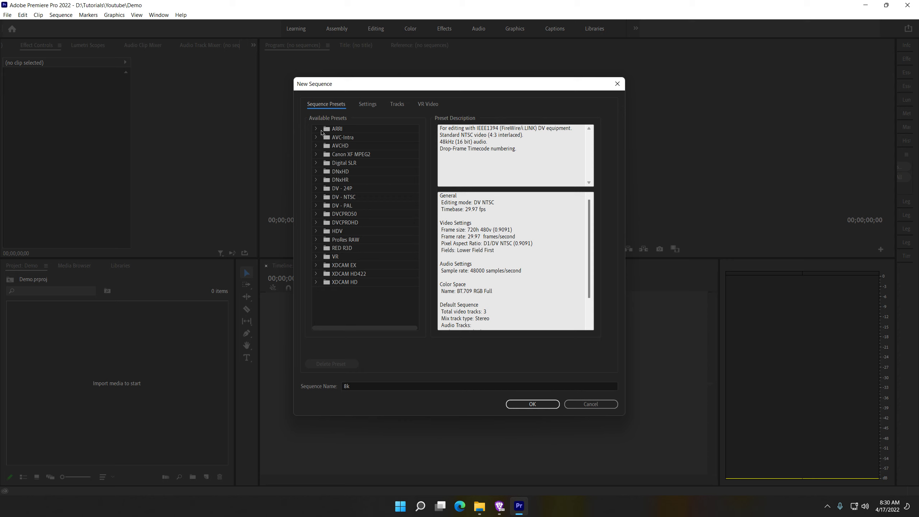
click(317, 130)
click(317, 129)
- Switch to the sequence's Settings tab and inspect the Editing Mode list
click(361, 105)
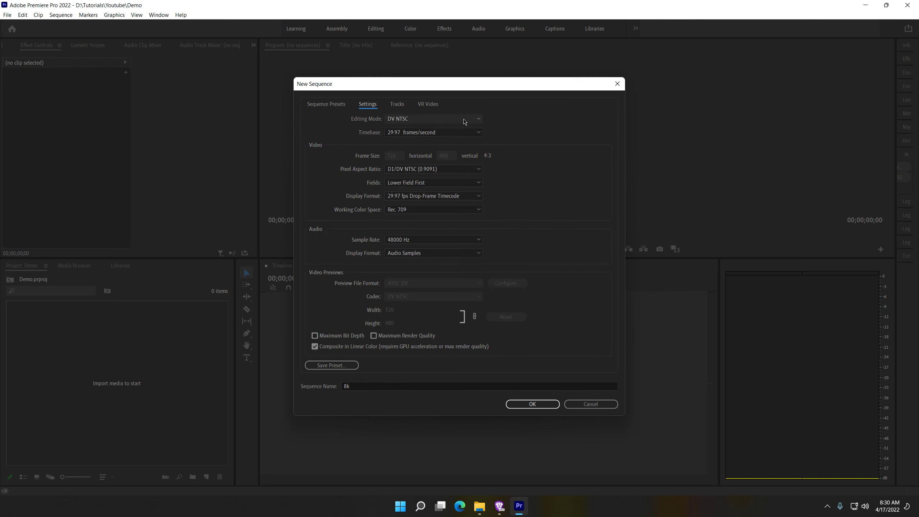
click(465, 121)
click(465, 121)
click(329, 105)
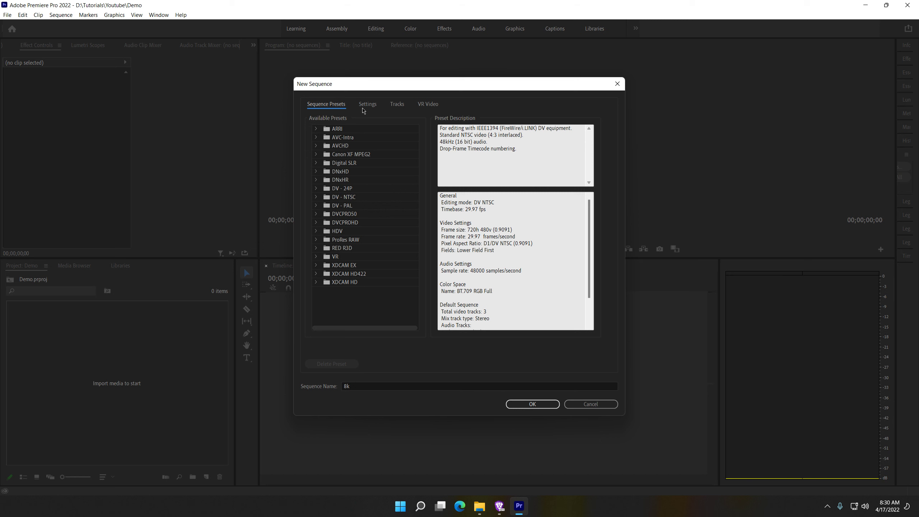
click(367, 104)
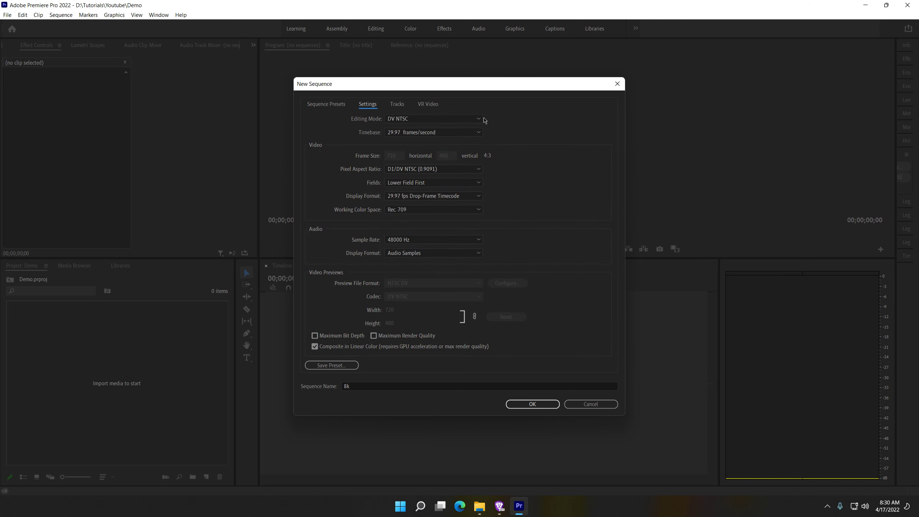
click(476, 120)
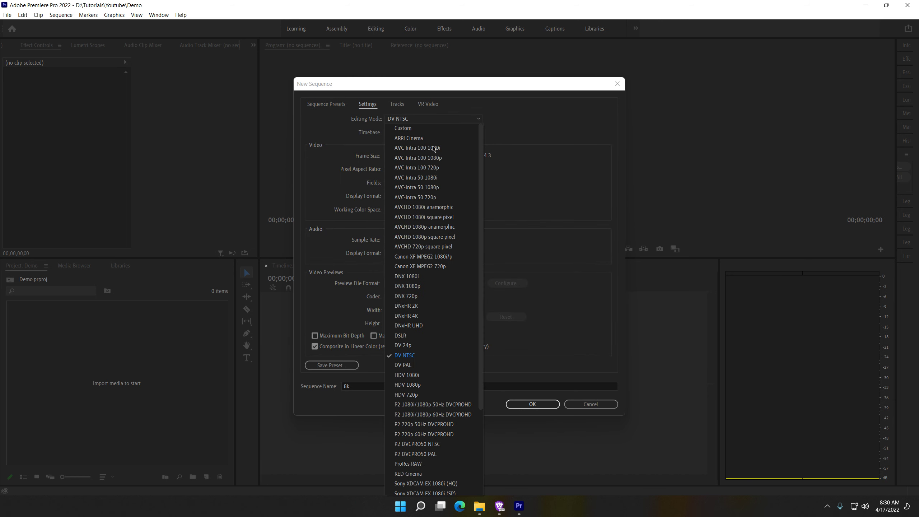
- Set Editing Mode to Custom and Timebase to 60.00 fps
click(411, 128)
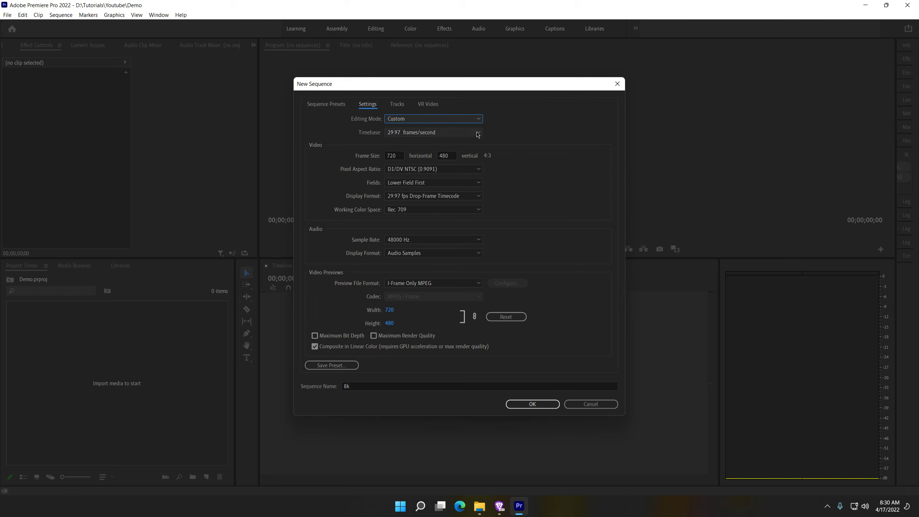
click(477, 134)
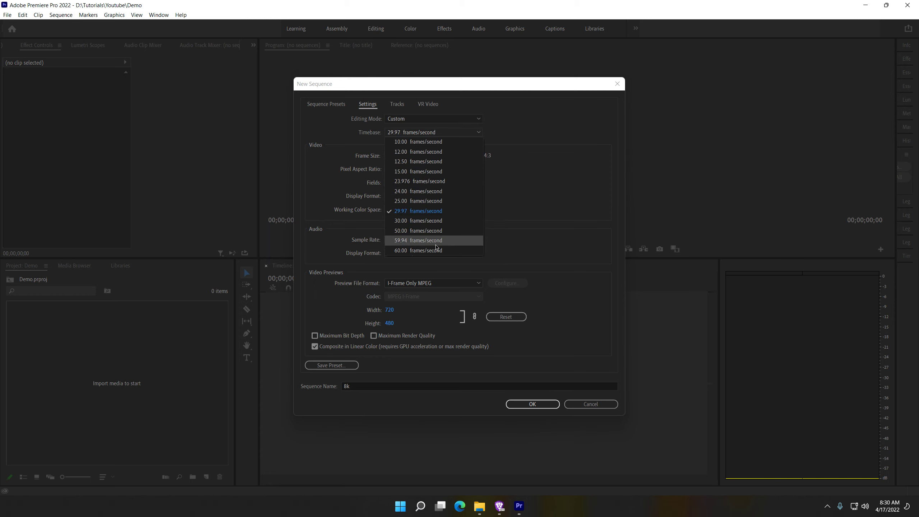
click(430, 250)
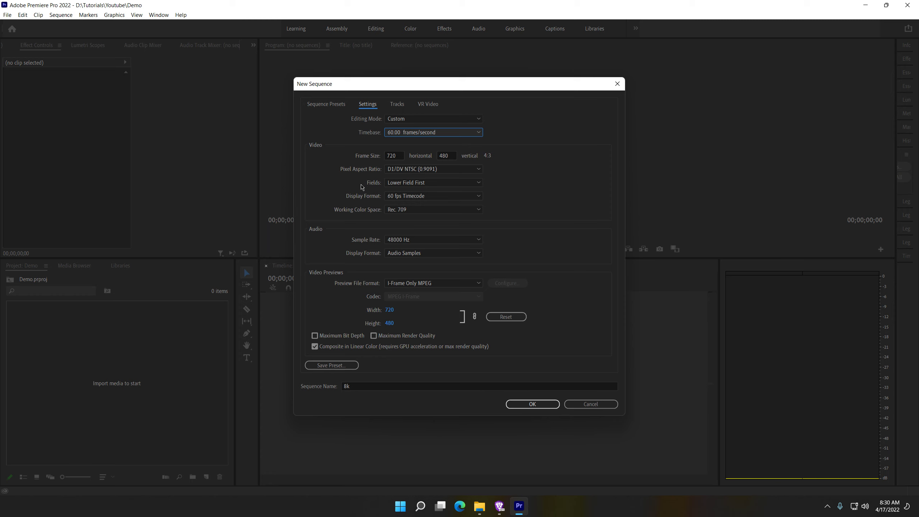
- Set the frame size to 7680 by 4310 and create the 8k sequence
double_click(392, 156)
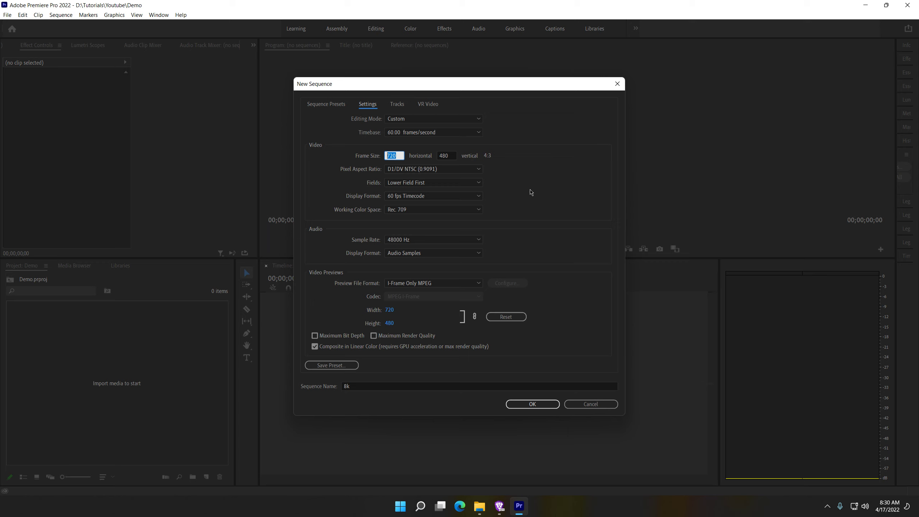
text(7)
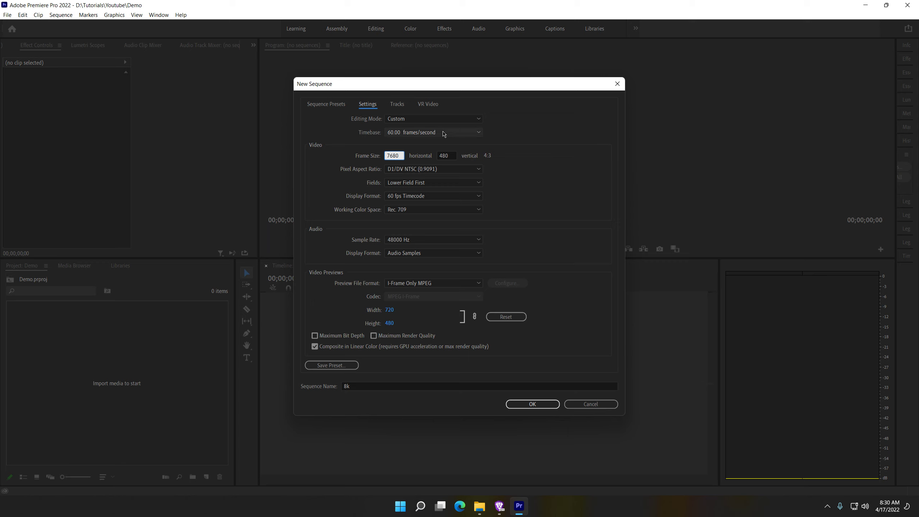
click(439, 156)
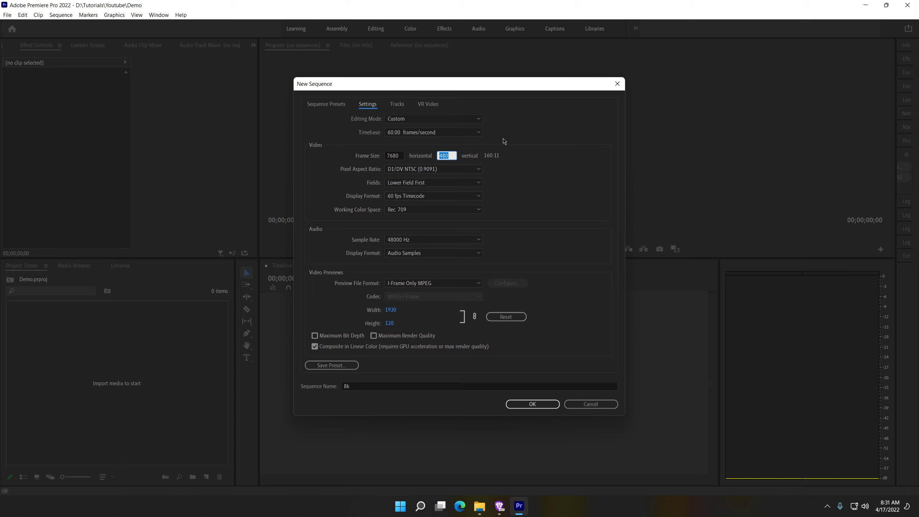
text(4)
click(533, 174)
click(449, 156)
text(1)
key(Return)
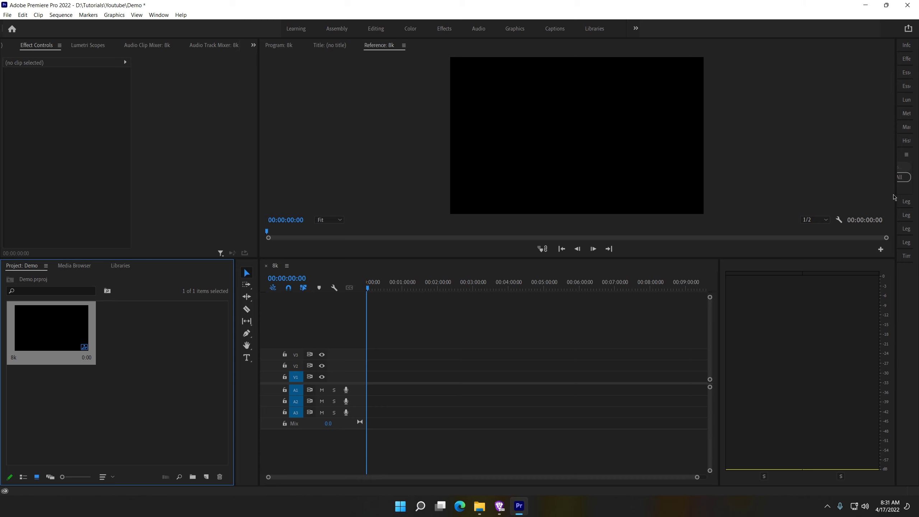
- Widen the right panel strip and correct the 8k sequence's frame height to 4320
drag(896, 197, 779, 208)
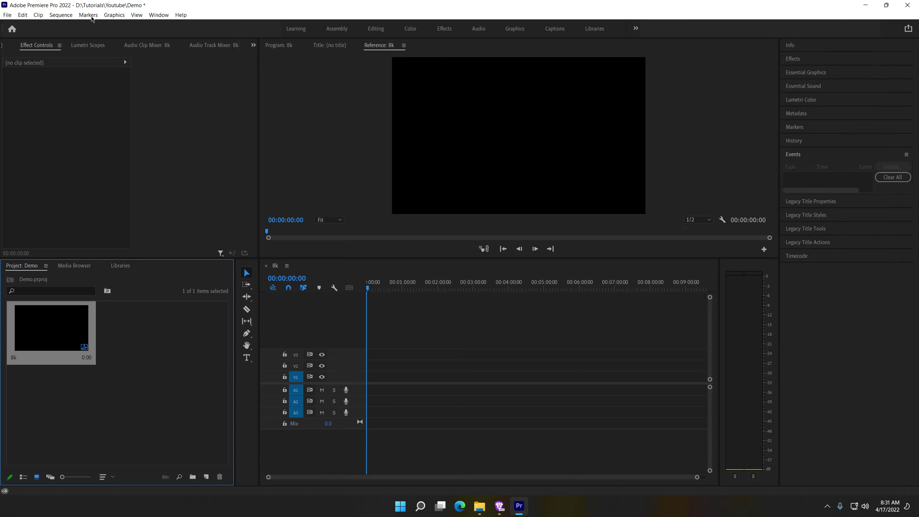
click(81, 16)
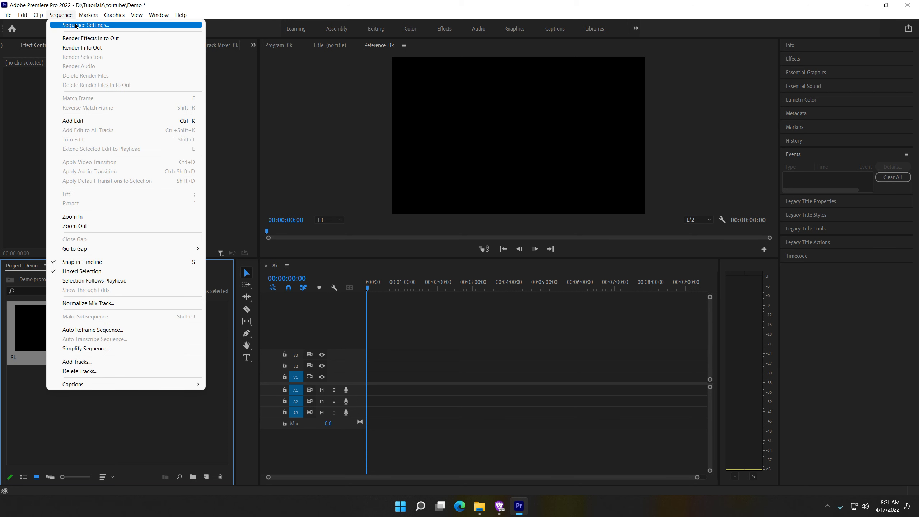
click(77, 26)
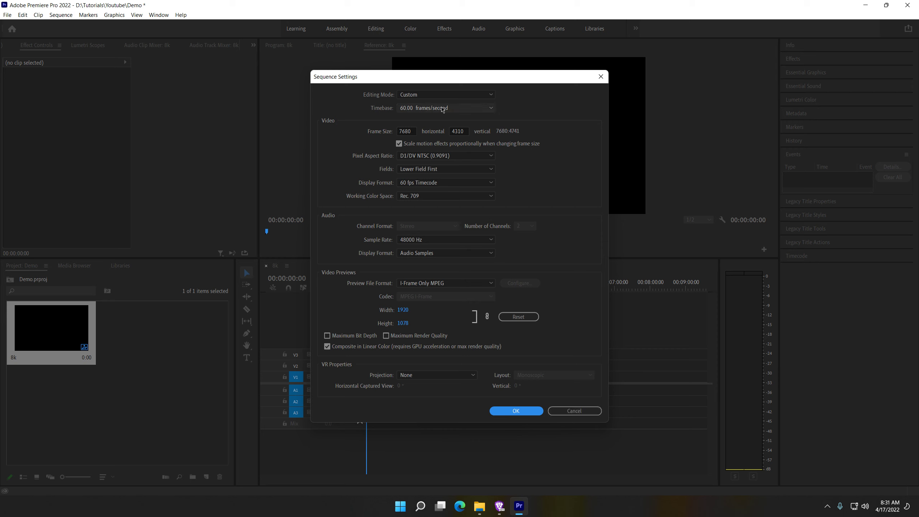
click(465, 130)
text(2)
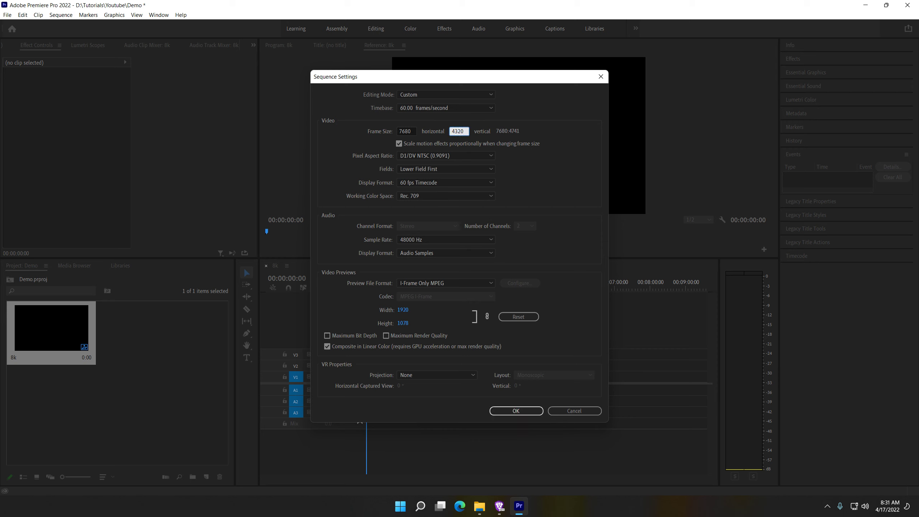
key(Return)
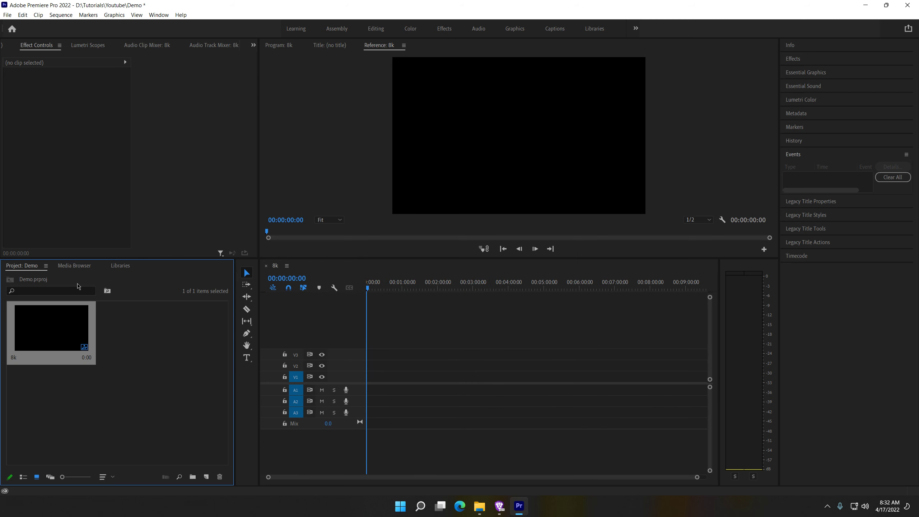
- Verify the 8k sequence is Custom 7680×4320 at 60 fps and confirm the settings
click(62, 14)
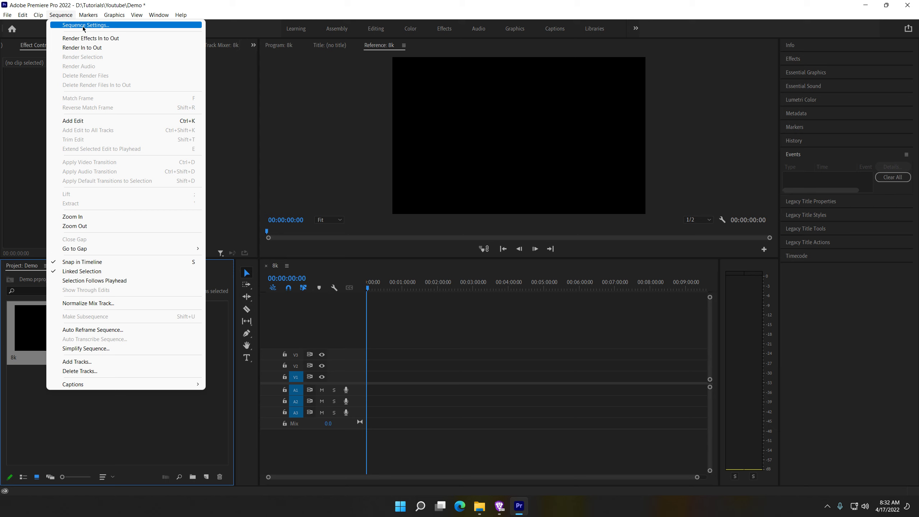
click(84, 24)
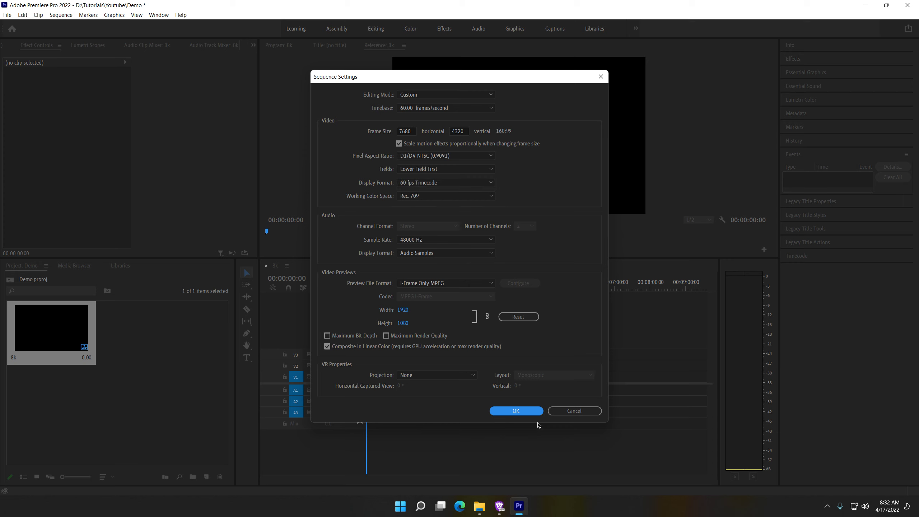
click(516, 412)
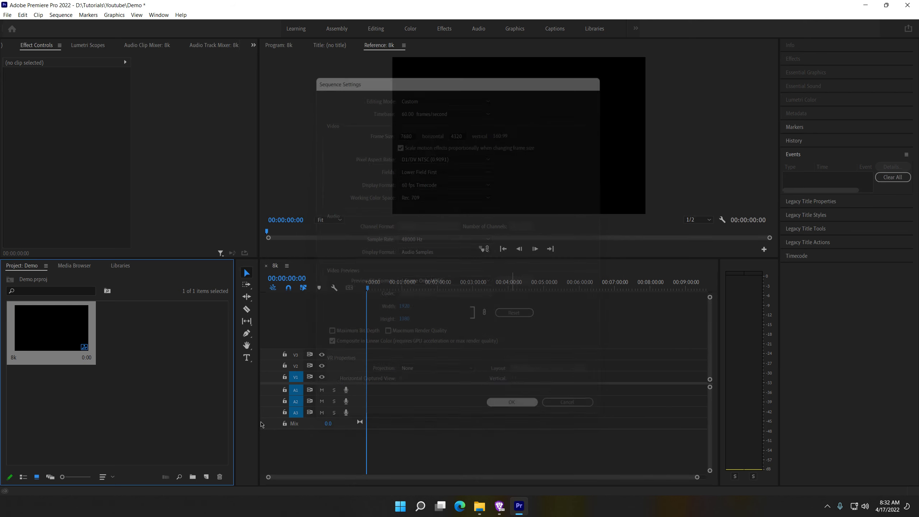
- Preview the ZBrush timelapse in VLC around 21, 51 and 9:44 minutes, then close VLC
click(480, 506)
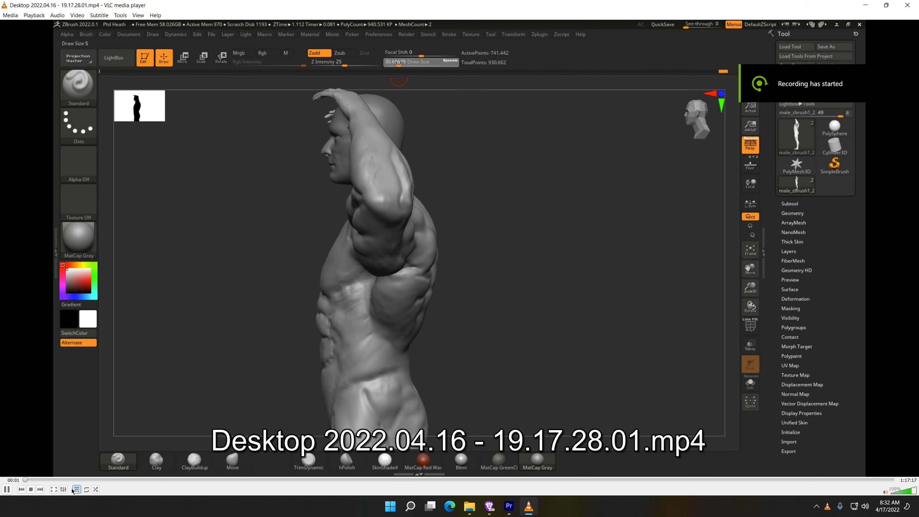
drag(74, 480, 264, 480)
click(259, 480)
scroll(356, 331, down, 16)
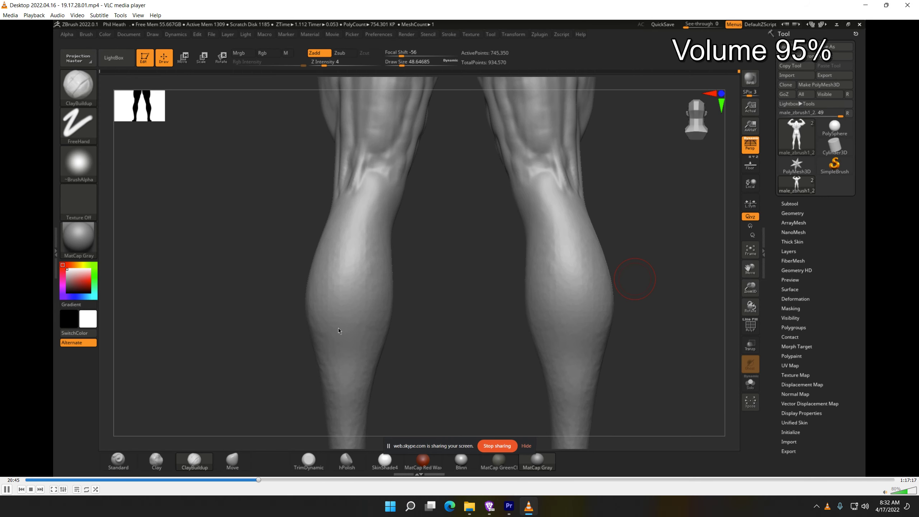
scroll(371, 339, down, 4)
drag(367, 480, 811, 480)
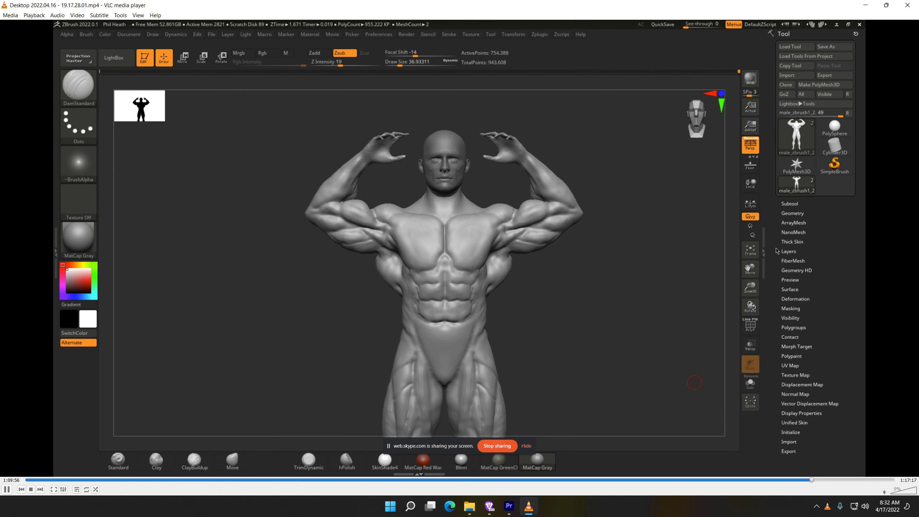
click(134, 480)
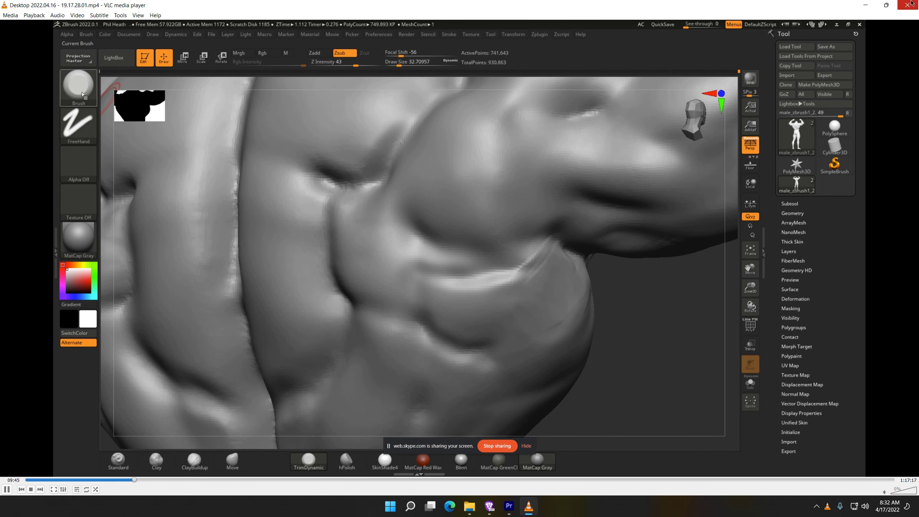
click(908, 5)
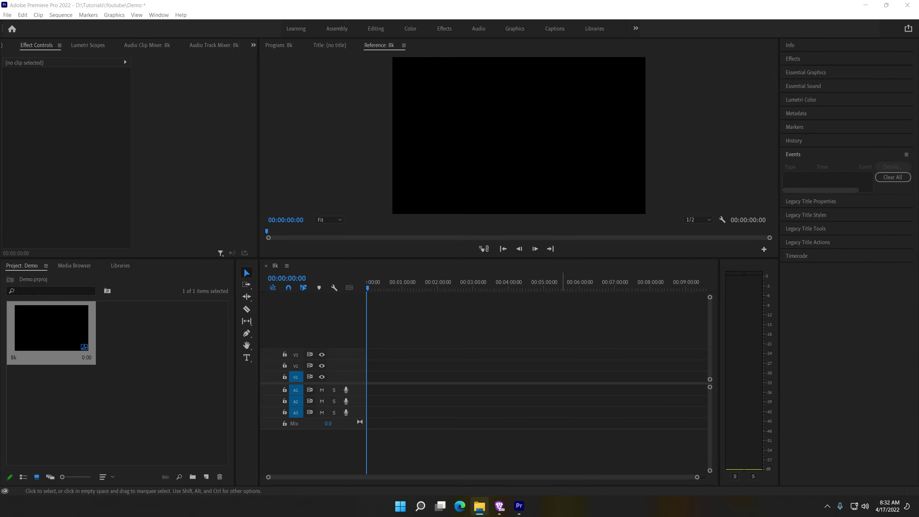
- Import the Desktop 2022.04.16 recording into the Demo project, glancing at Media Browser and Libraries
drag(912, 382, 145, 357)
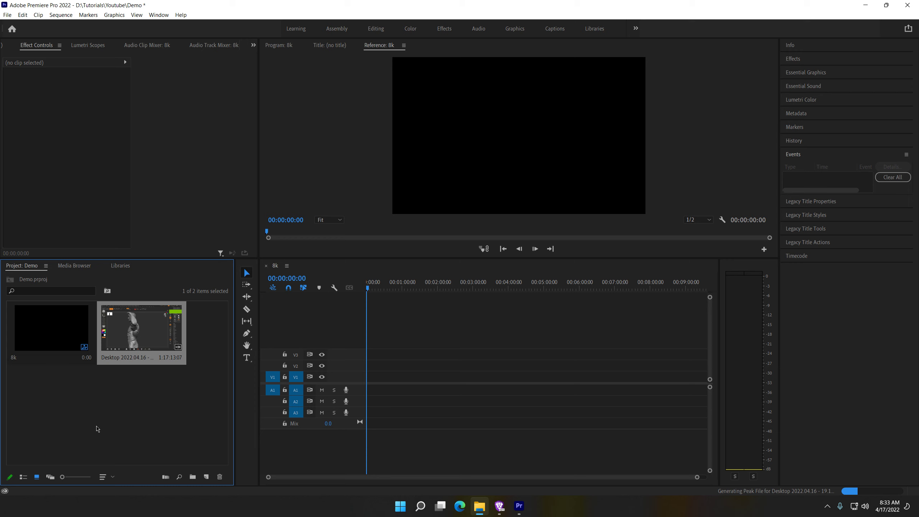
click(104, 408)
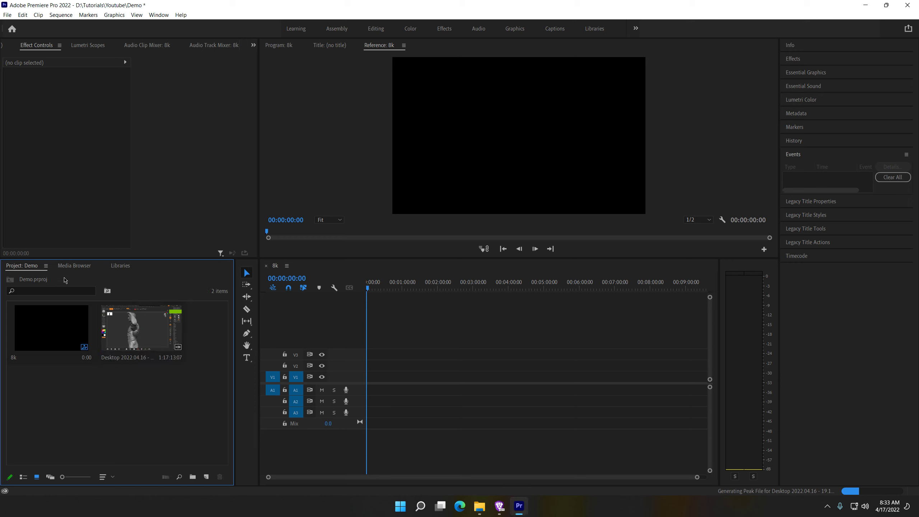
click(73, 266)
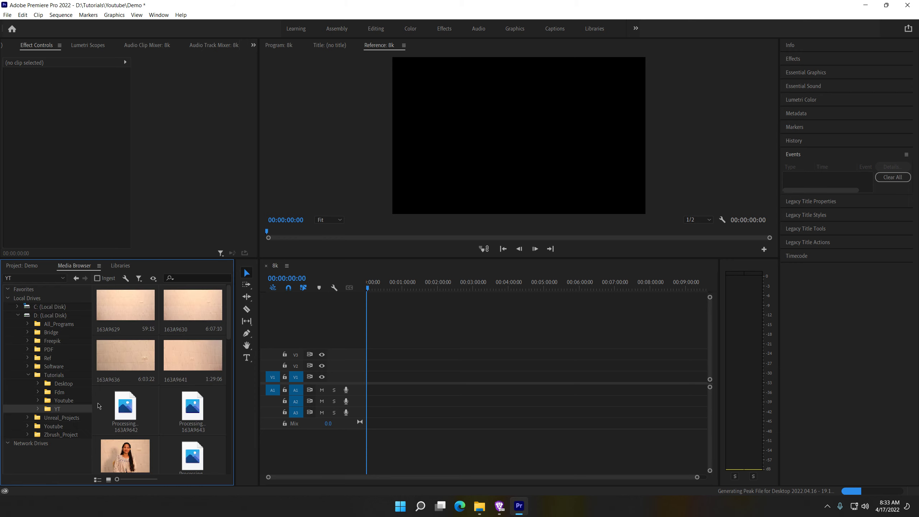
click(18, 319)
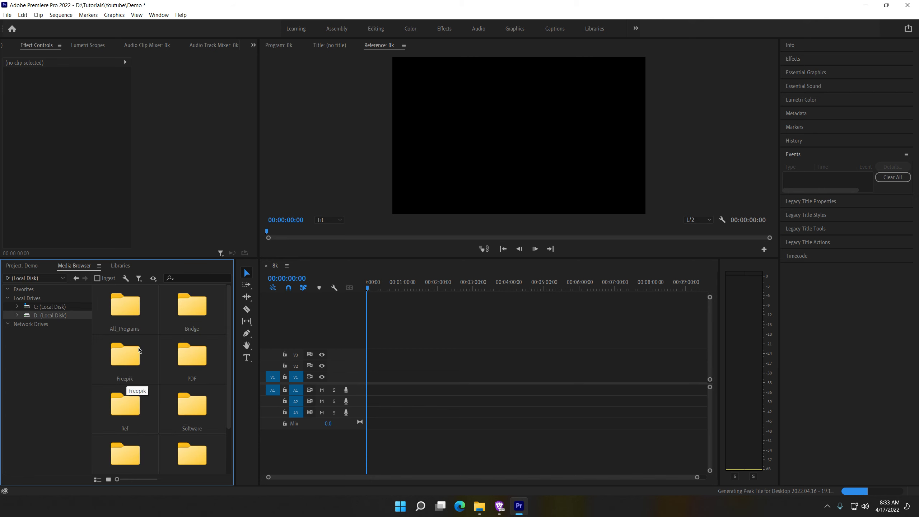
click(128, 268)
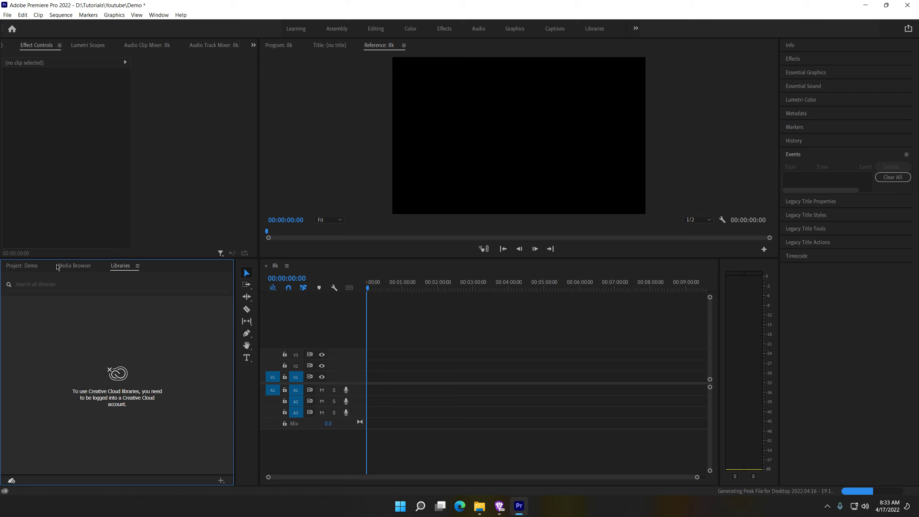
click(72, 269)
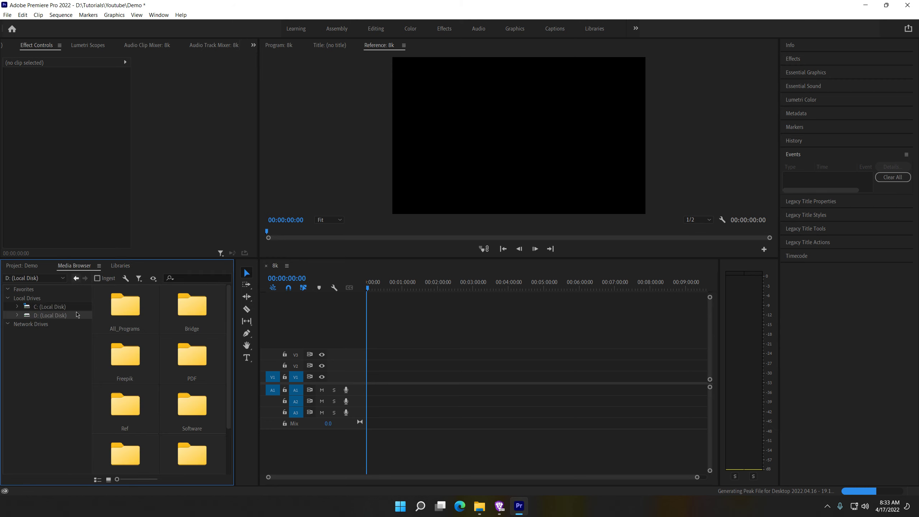
click(26, 265)
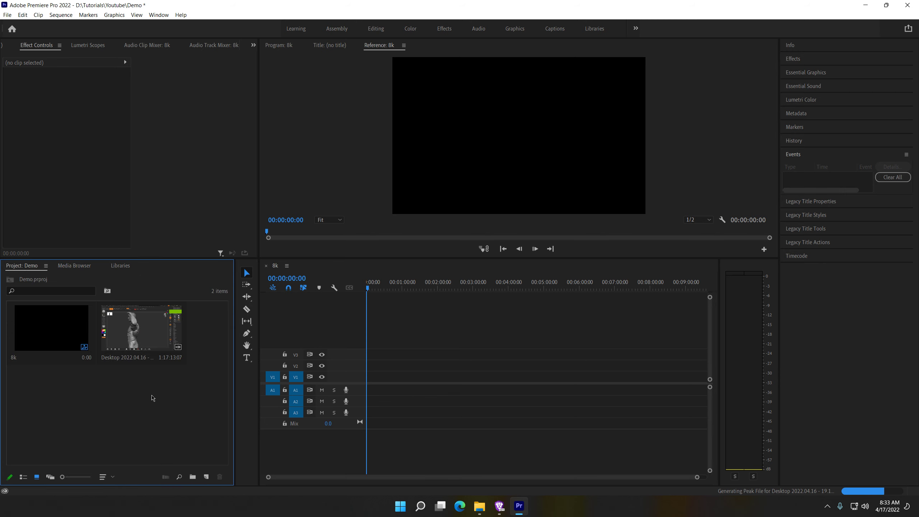
- Place the Desktop clip on the 8k timeline, keeping the existing sequence settings
mouse_move(142, 328)
mouse_down()
mouse_move(395, 387)
mouse_move(370, 387)
mouse_up()
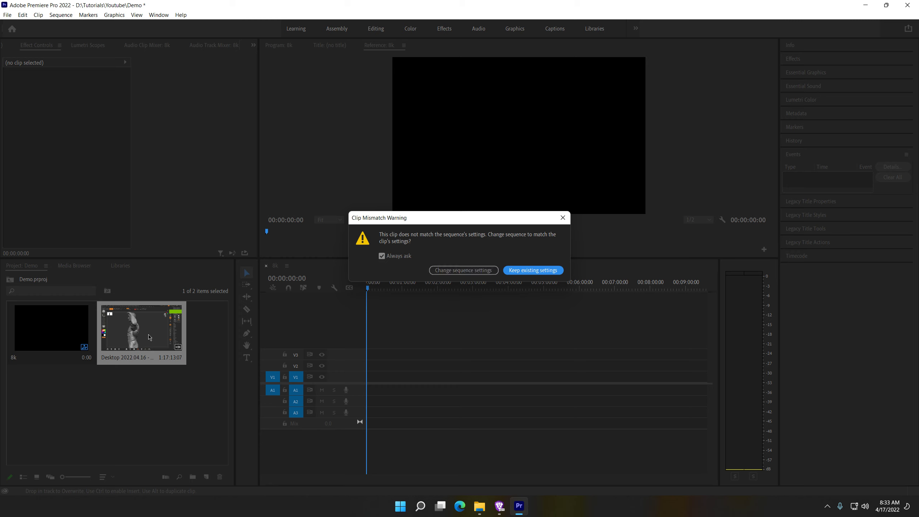
click(546, 270)
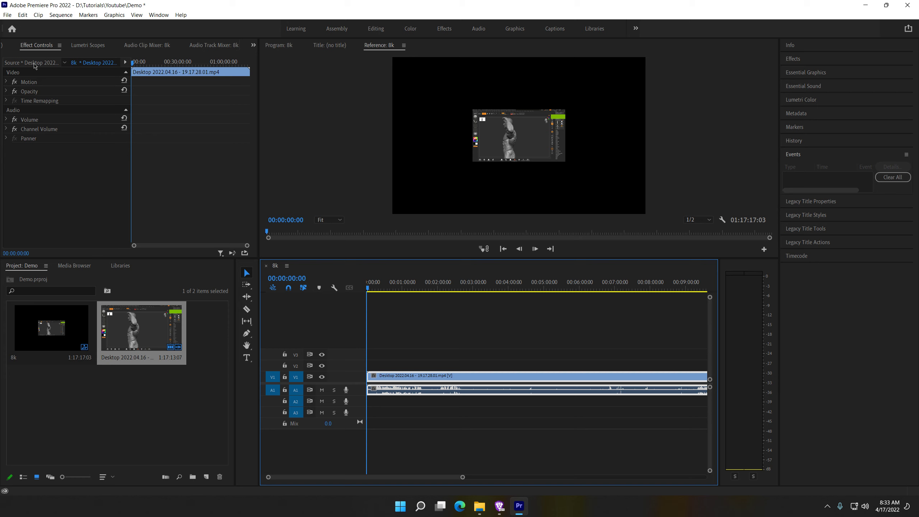
- Widen the Effect Controls panel and expand Motion for the selected recording clip
mouse_move(131, 184)
mouse_down()
mouse_move(233, 191)
mouse_move(255, 176)
mouse_up()
drag(259, 177, 261, 176)
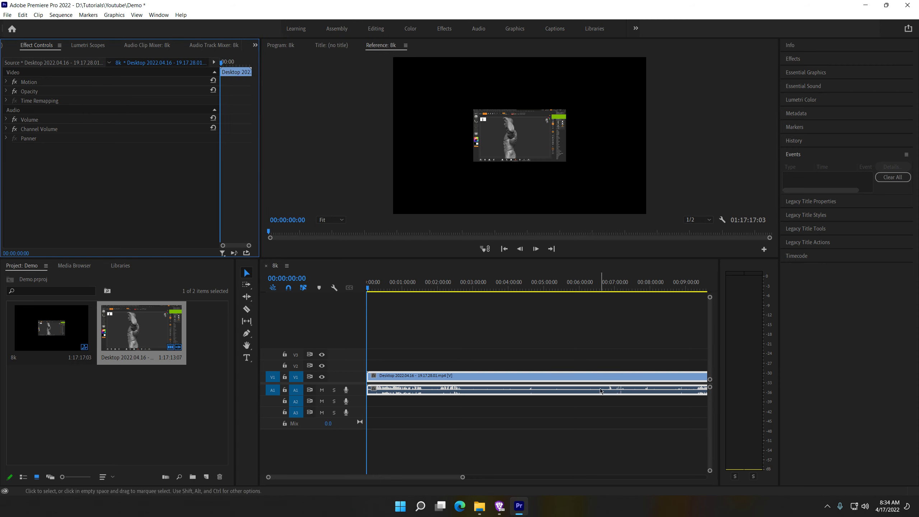
drag(462, 477, 509, 477)
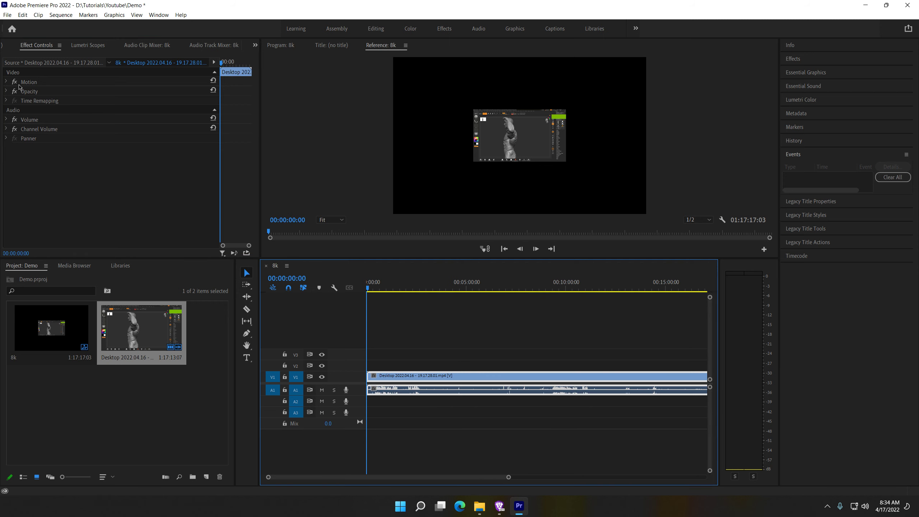
click(7, 94)
click(6, 92)
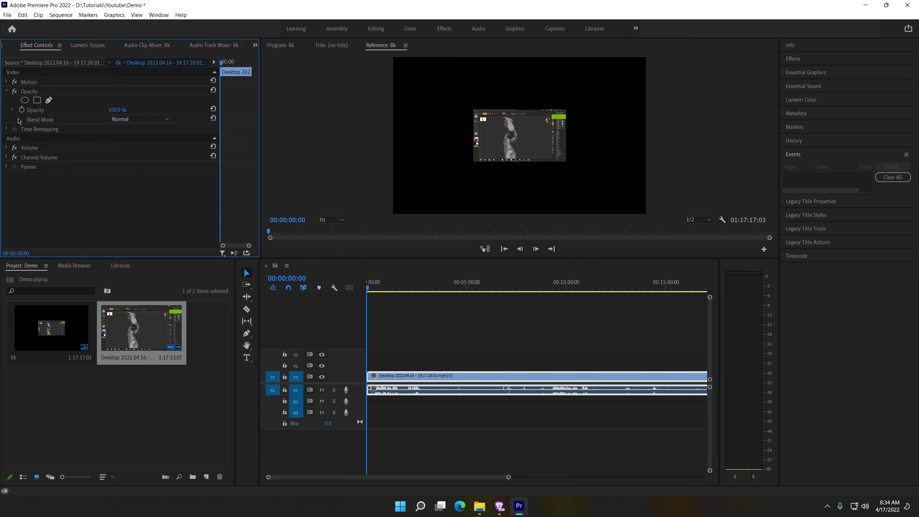
click(6, 82)
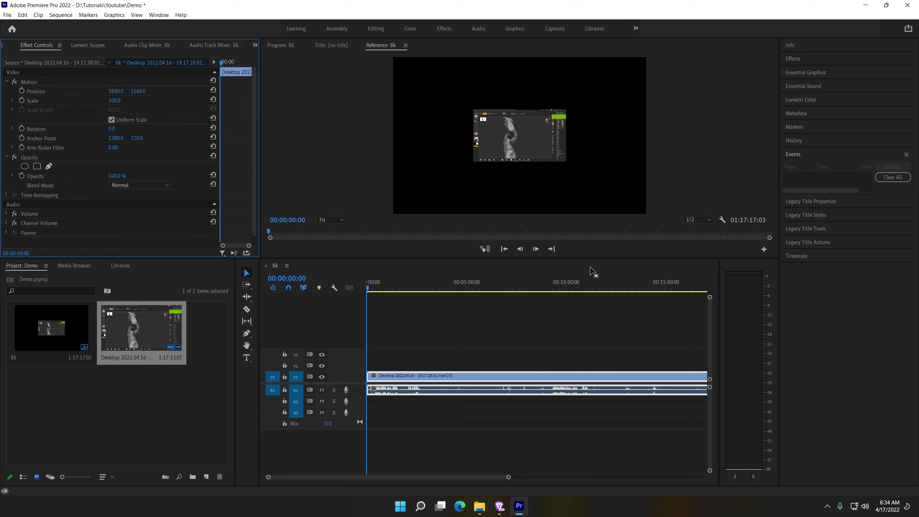
click(436, 409)
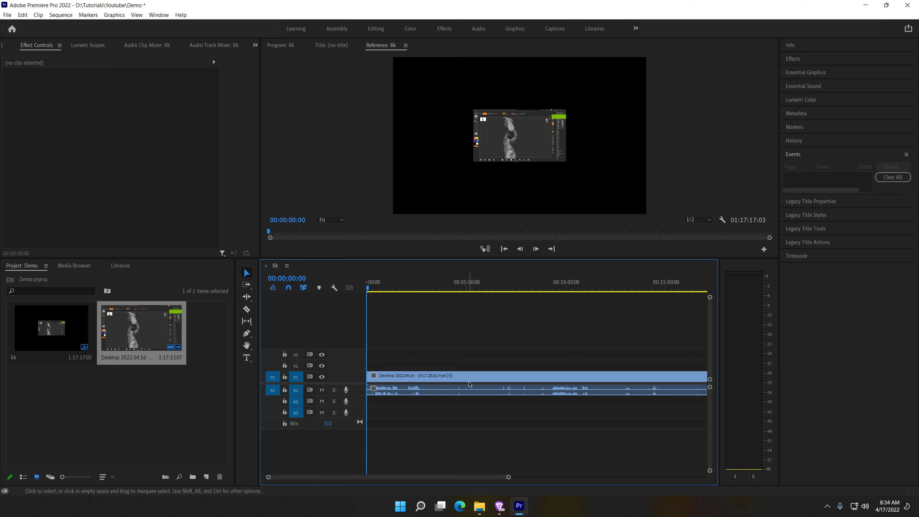
click(598, 380)
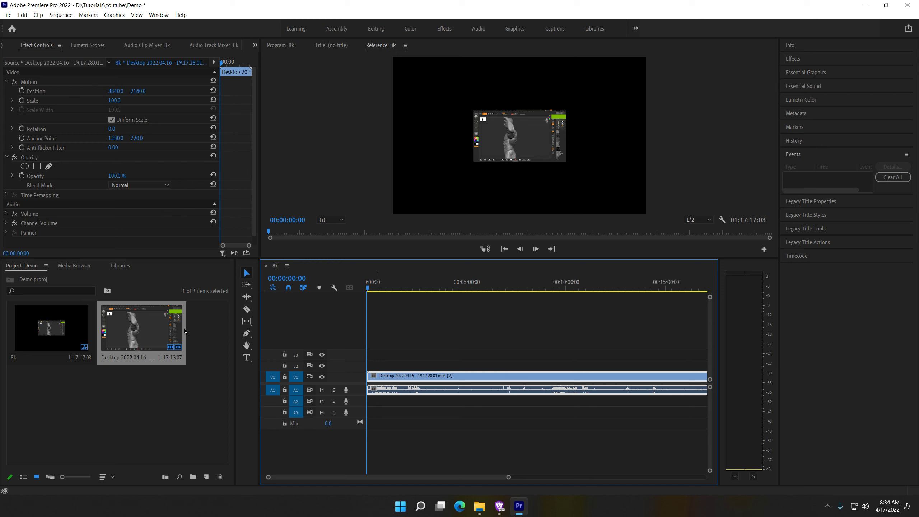
- Set the clip's Scale to 200, then 300, then scrub it down to 275
click(115, 101)
text(200)
key(Return)
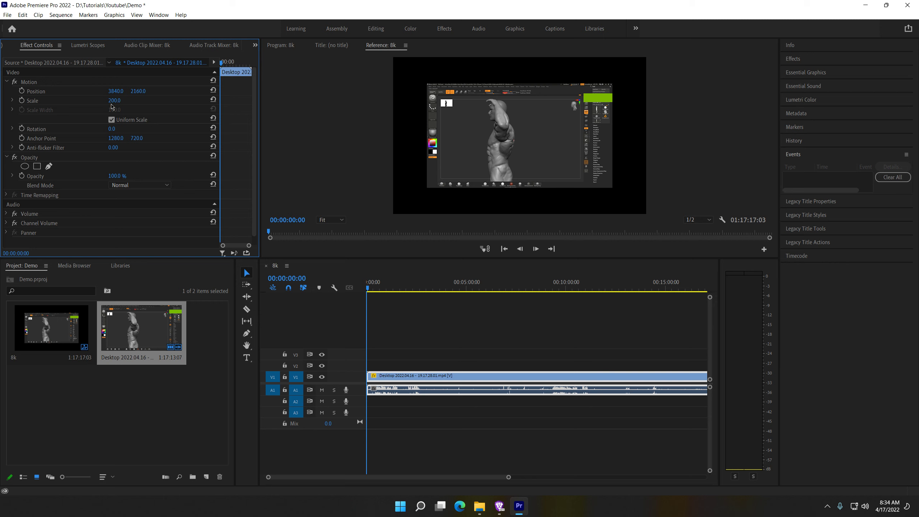
click(116, 100)
text(300)
key(Return)
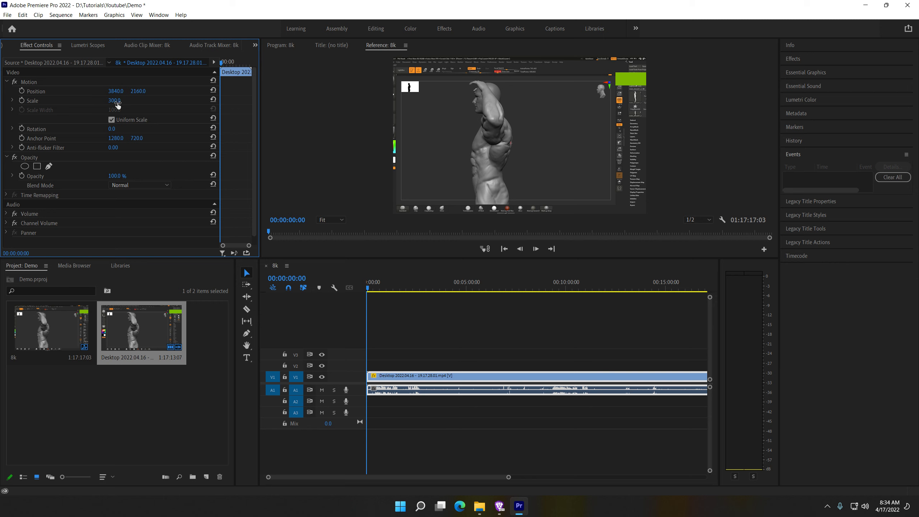
drag(114, 100, 106, 100)
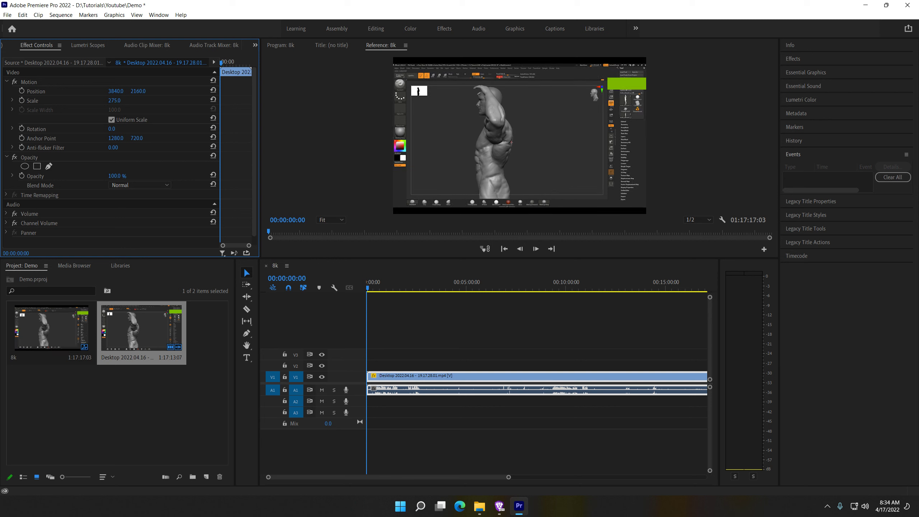
key(alt+Tab)
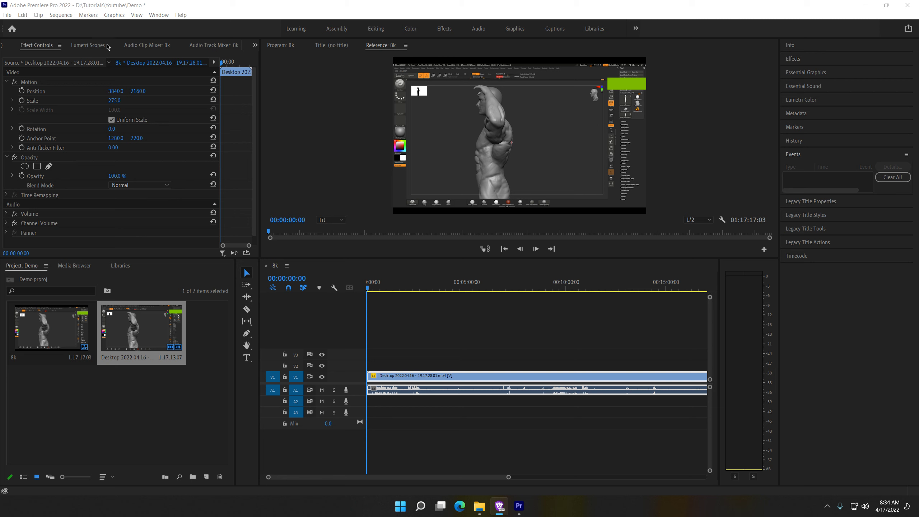
click(60, 15)
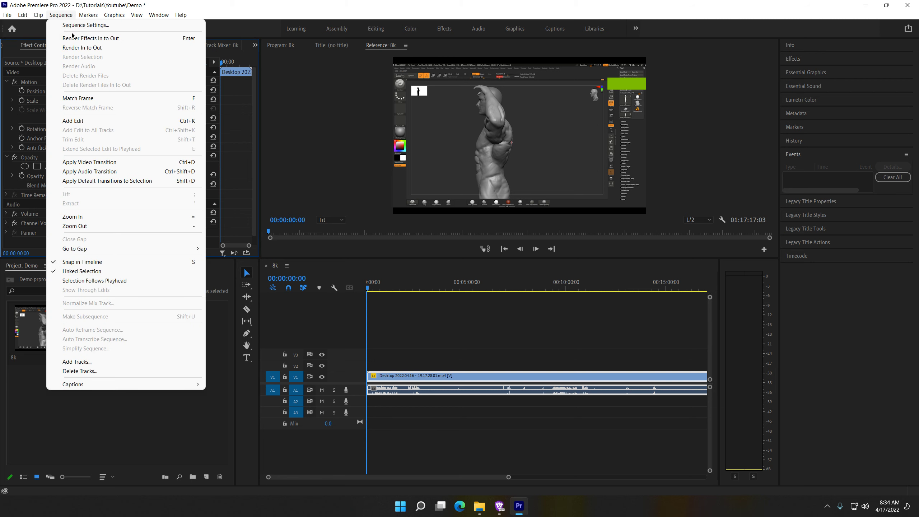
click(62, 25)
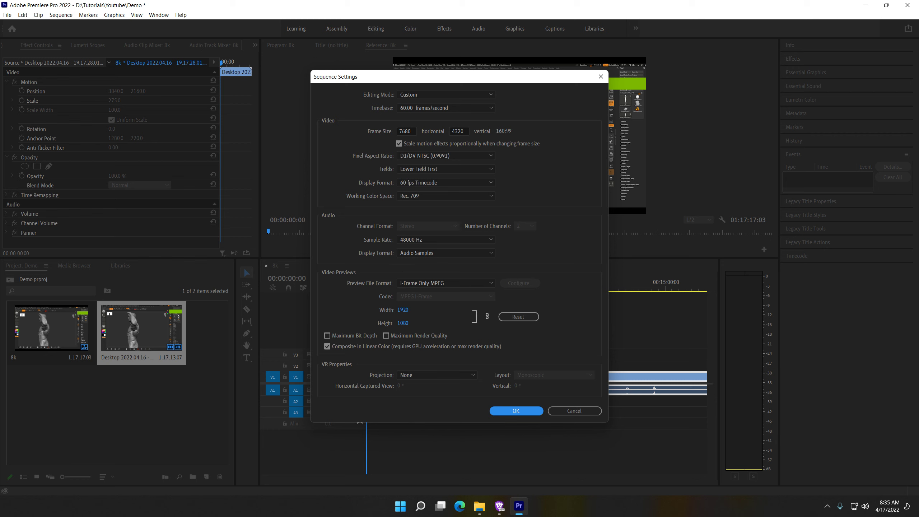
key(alt+Tab)
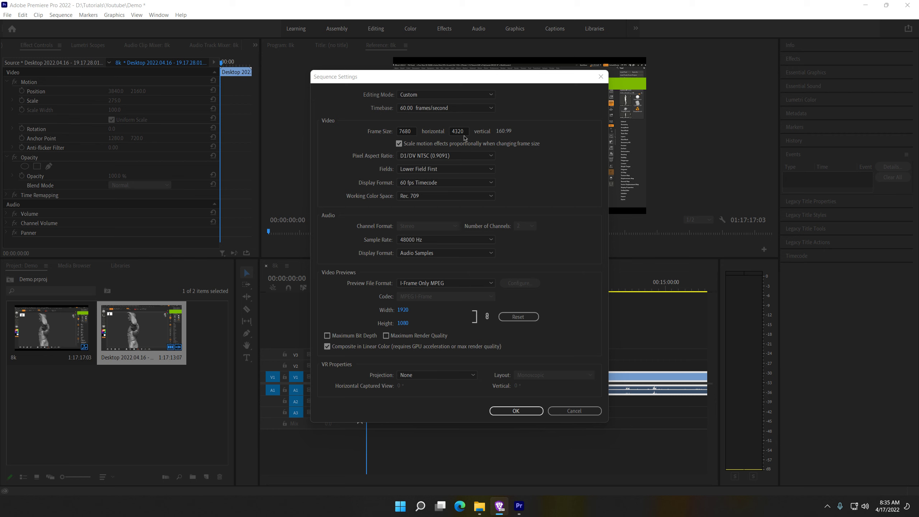
click(516, 412)
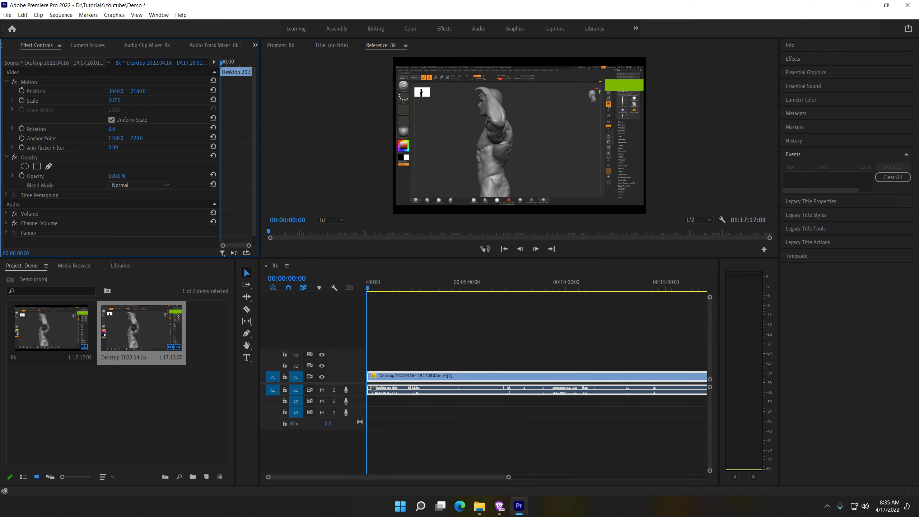
- Set the Desktop clip's Motion Scale to 275
click(117, 100)
text(275)
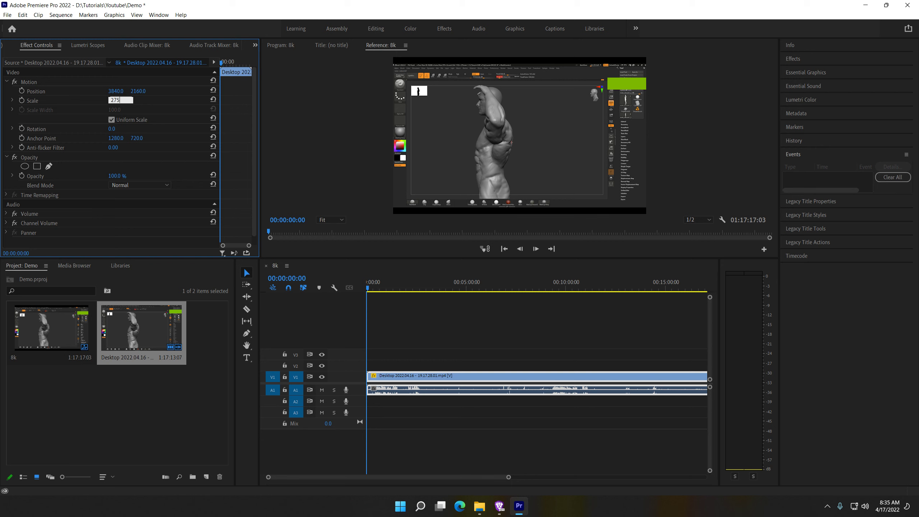
key(Return)
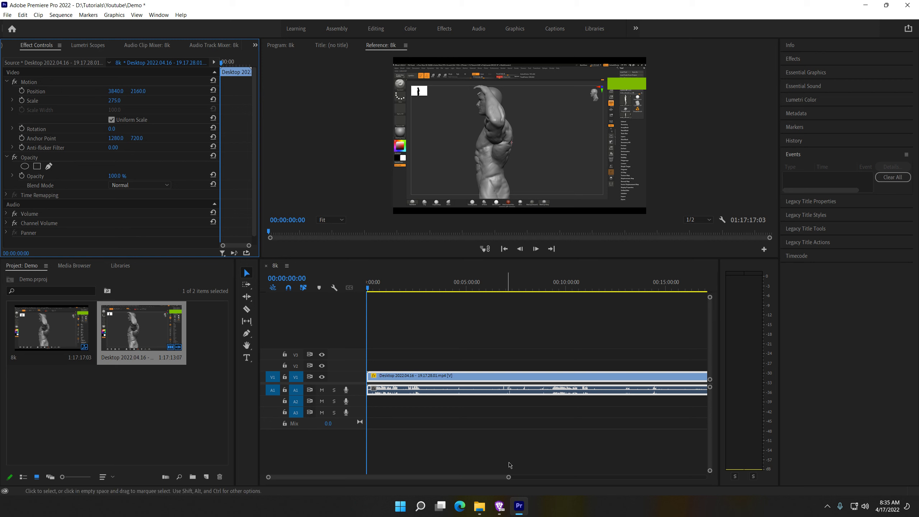
- Zoom the timeline out and scrub the playhead to around 00:56:11
drag(510, 478, 684, 477)
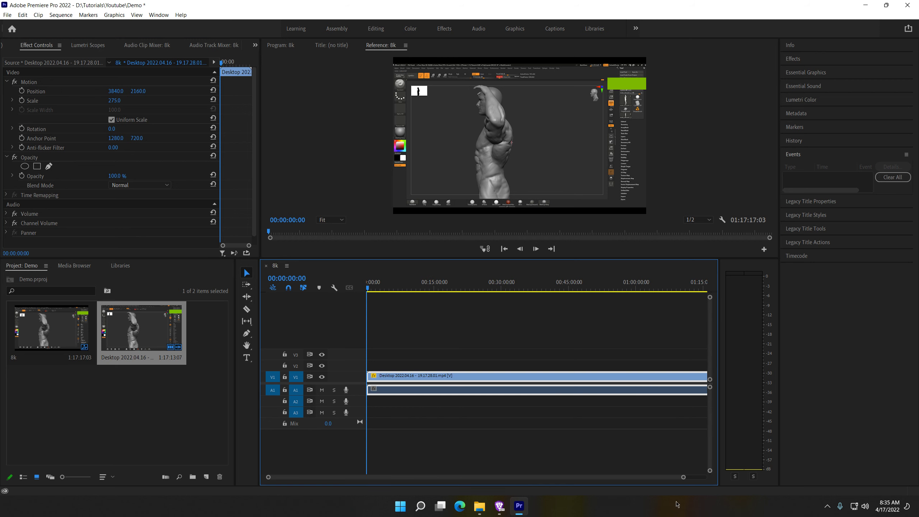
drag(683, 477, 692, 477)
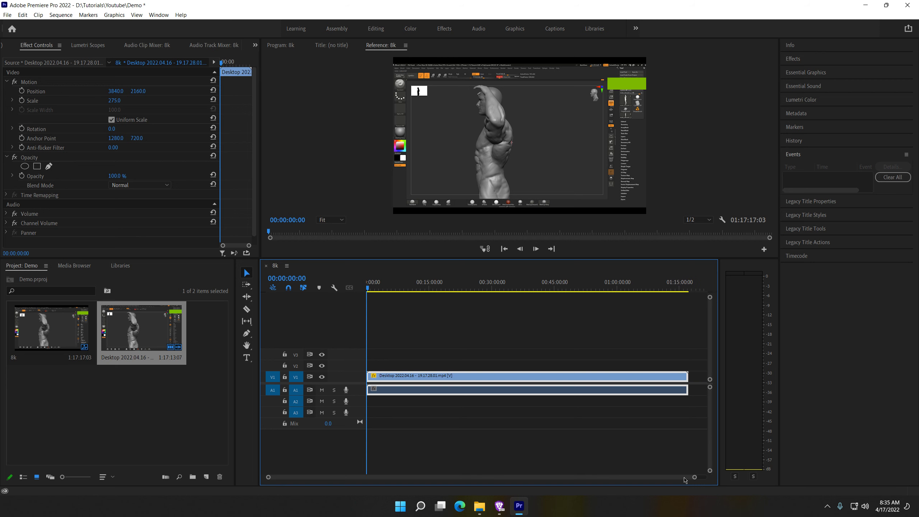
mouse_move(368, 285)
mouse_down()
mouse_move(650, 334)
mouse_move(607, 324)
mouse_up()
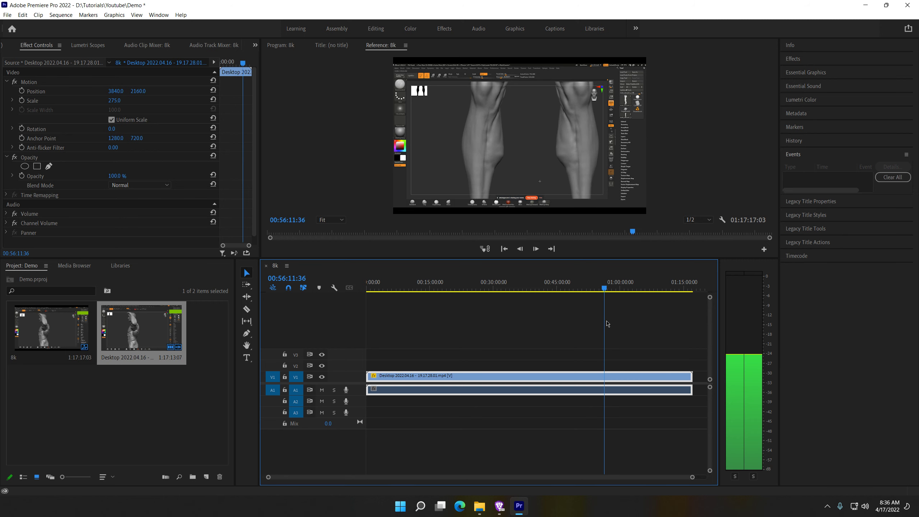
drag(607, 324, 608, 322)
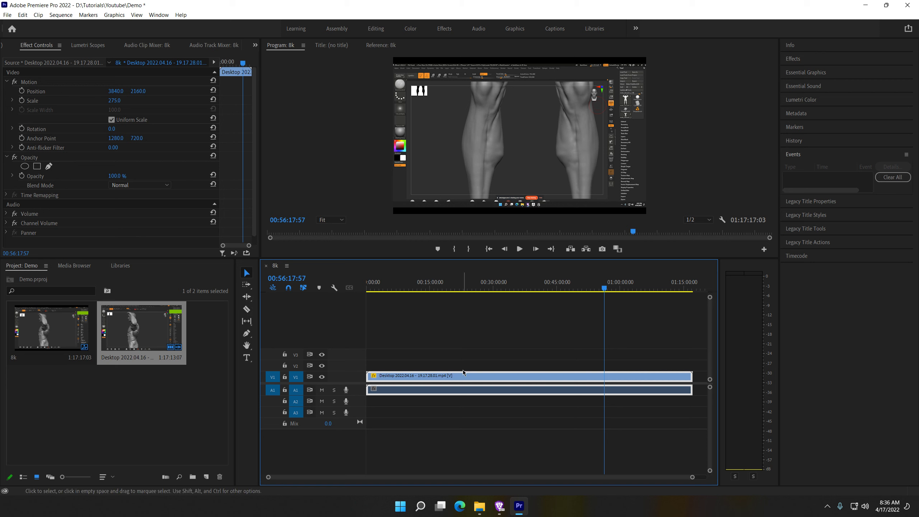
- Razor-cut the recording twice near 00:44:38 and delete the short middle piece, leaving a gap
click(555, 286)
click(381, 45)
click(247, 309)
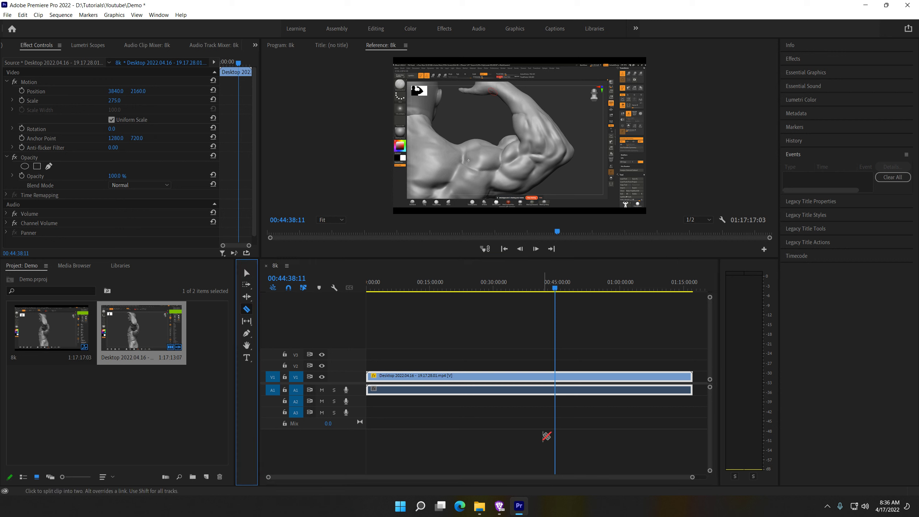
click(543, 377)
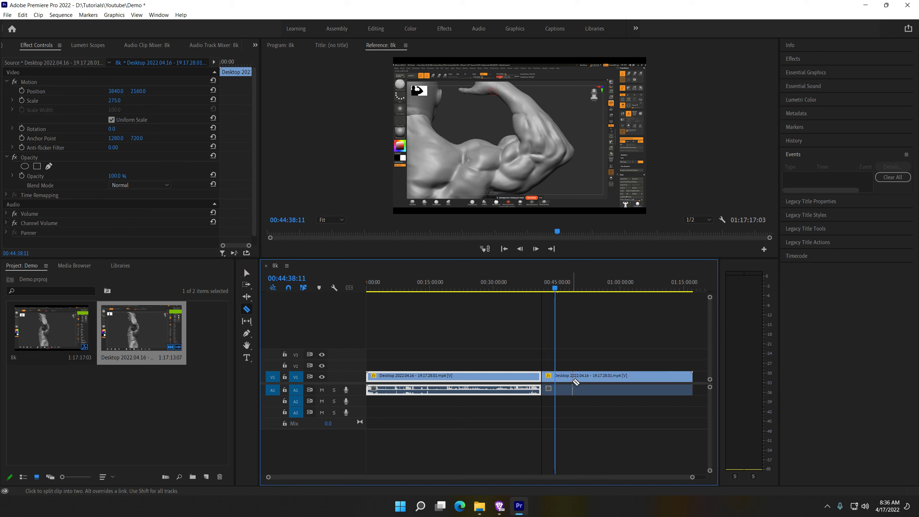
click(560, 376)
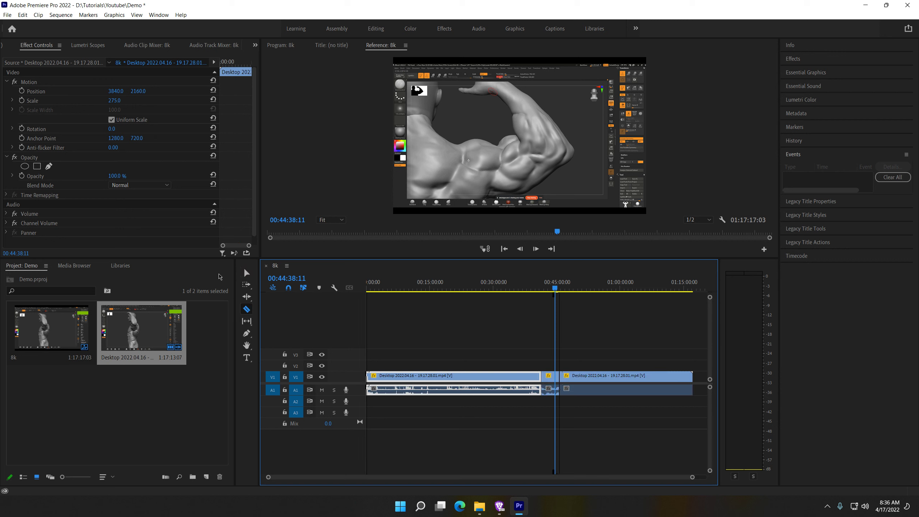
click(246, 273)
click(549, 382)
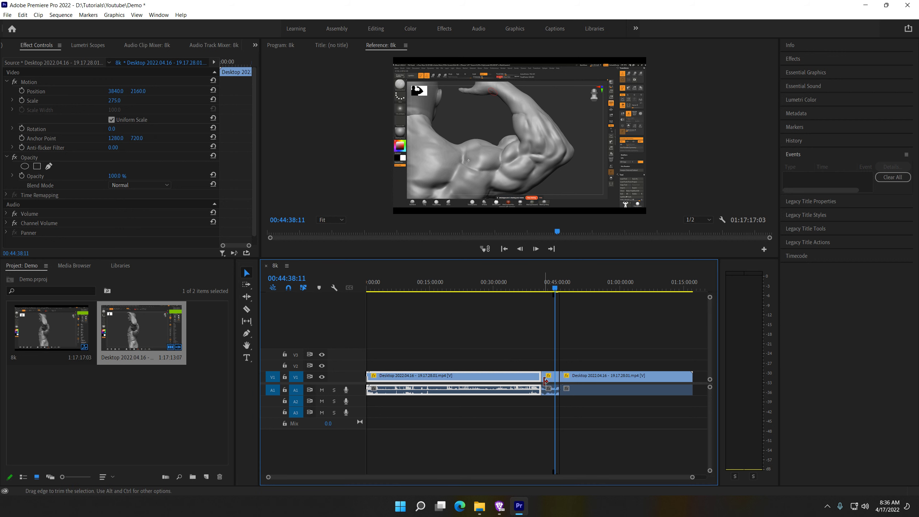
click(549, 381)
key(Delete)
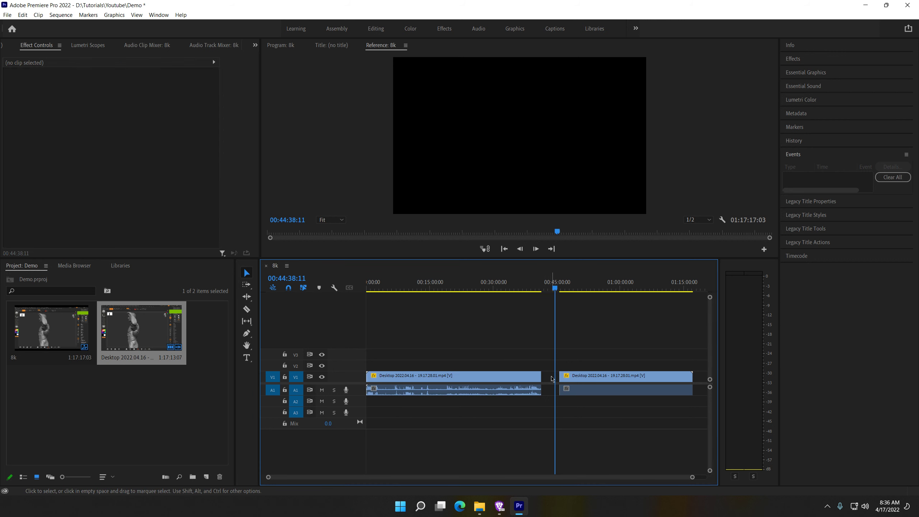
right_click(552, 379)
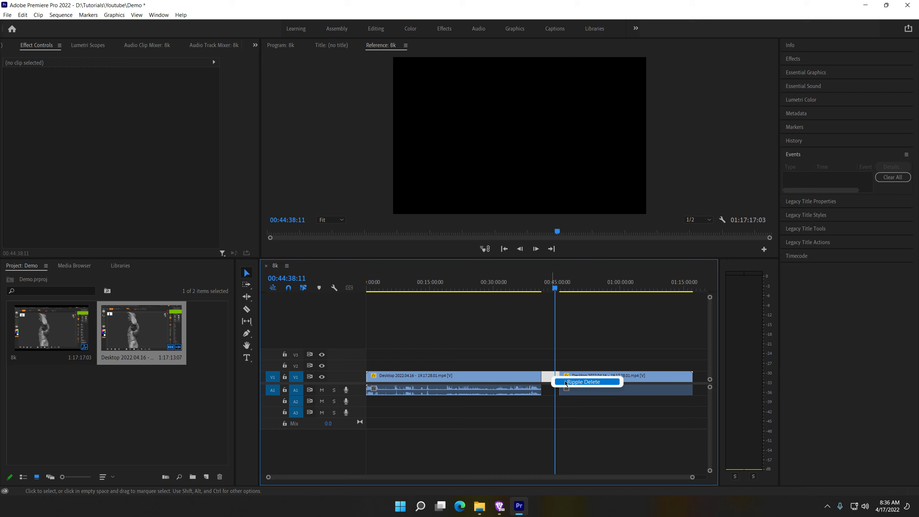
- Try ripple-trimming the right clip's starting edge, then undo it
click(521, 360)
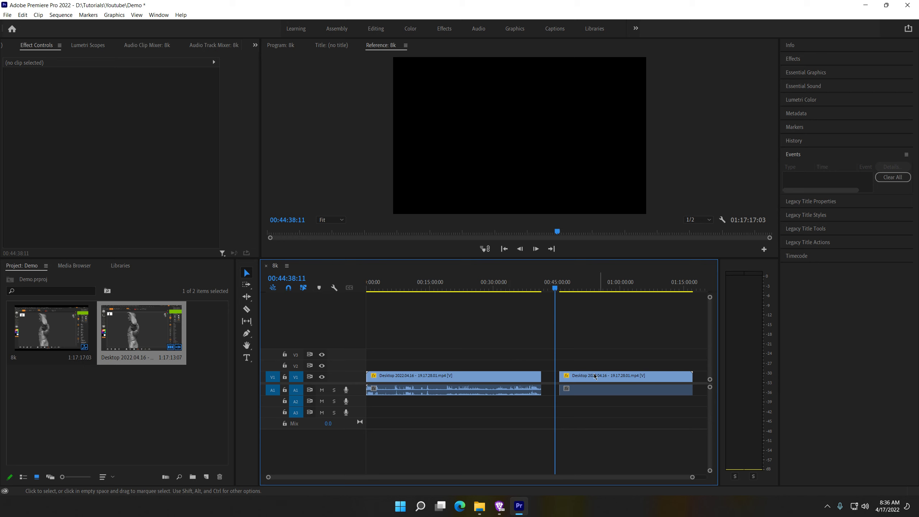
click(550, 376)
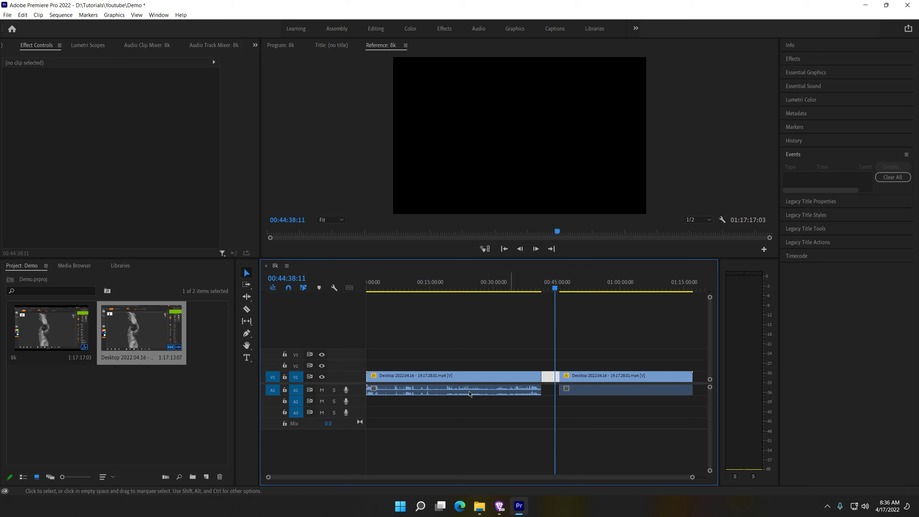
click(246, 298)
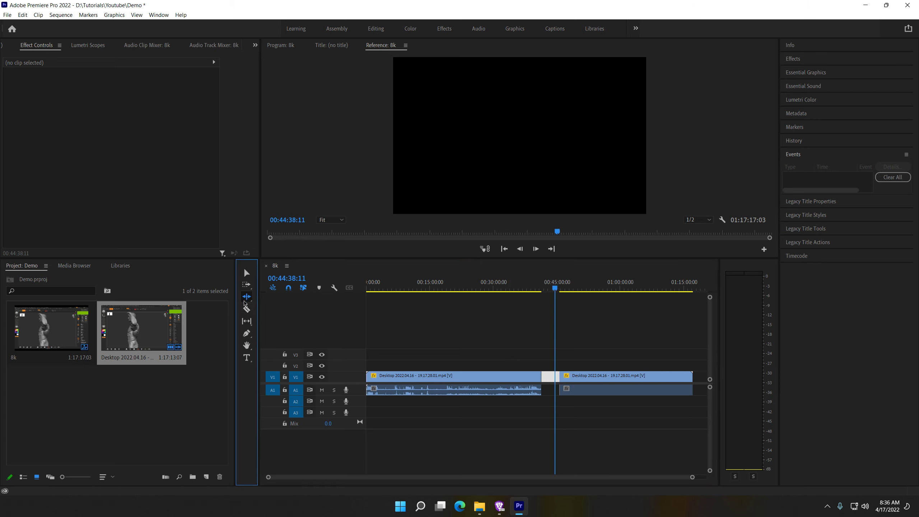
click(554, 375)
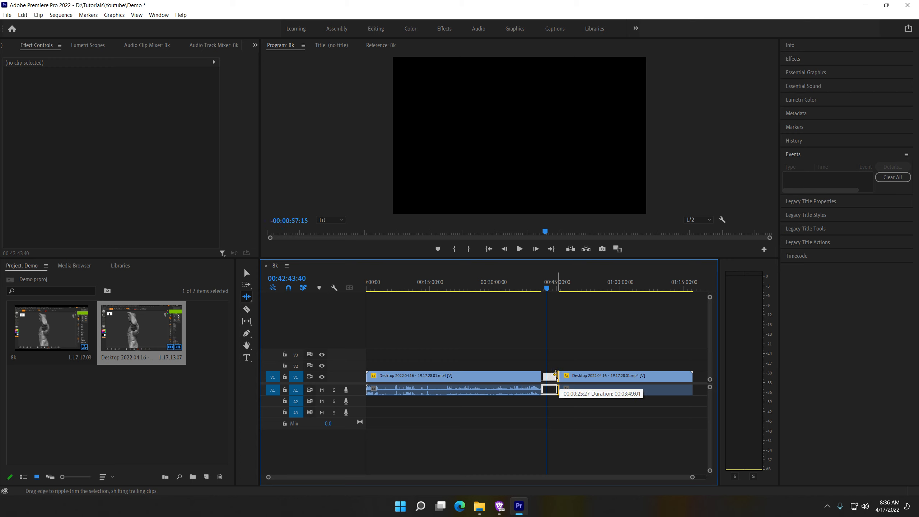
drag(558, 375, 564, 386)
key(ctrl+z)
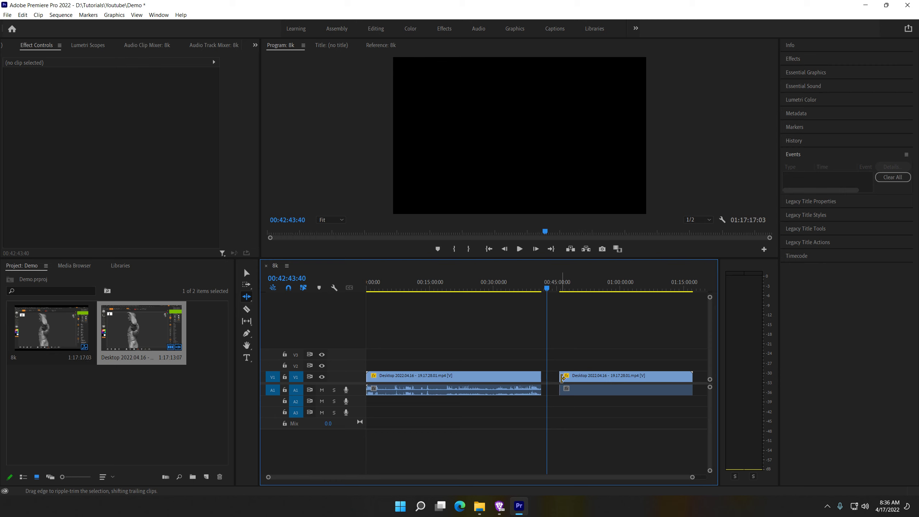
- Ripple Delete the gap so the sequence runs 01:13:02:35
click(559, 376)
double_click(541, 376)
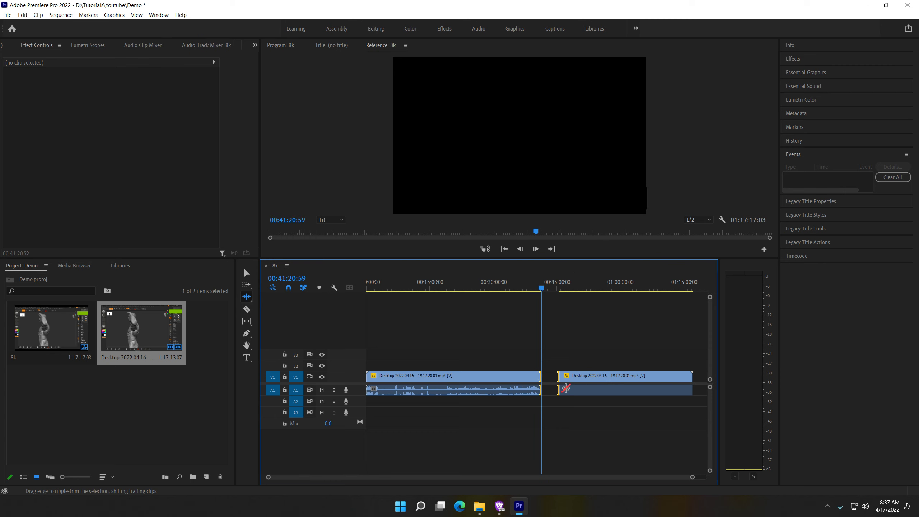
click(551, 376)
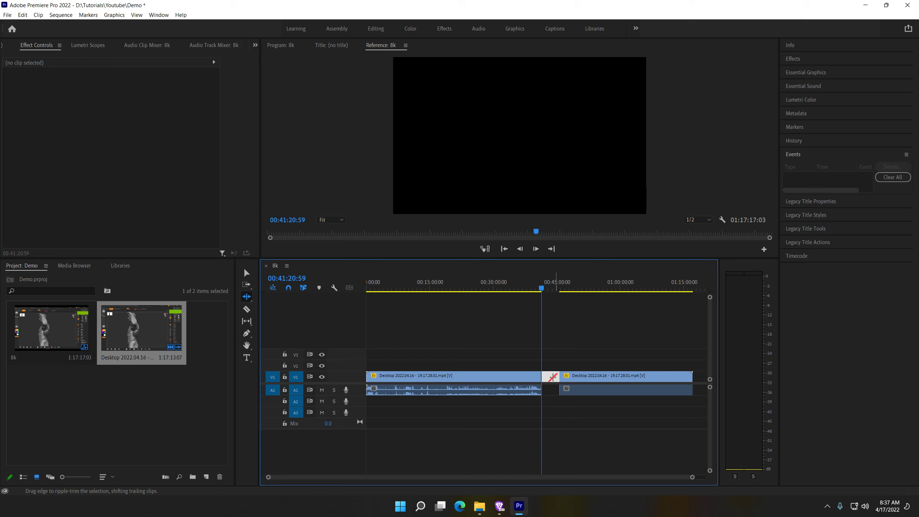
click(552, 377)
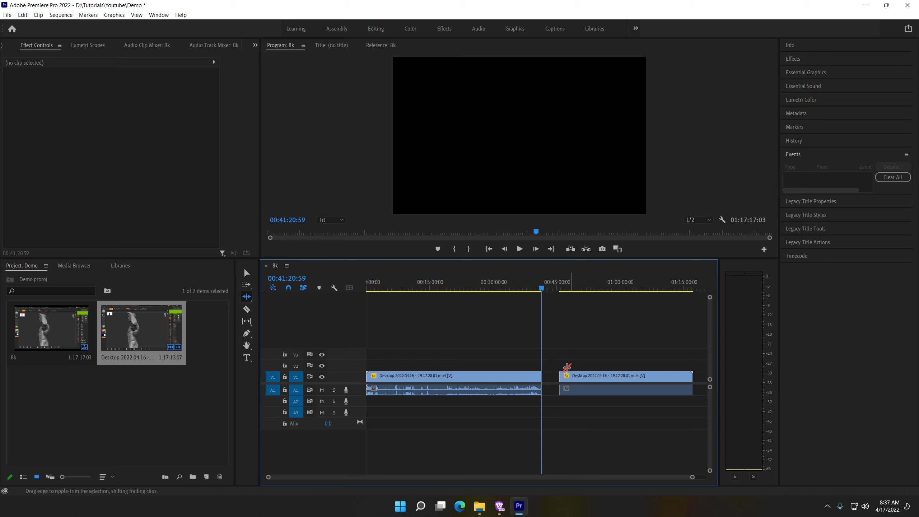
click(557, 378)
right_click(553, 376)
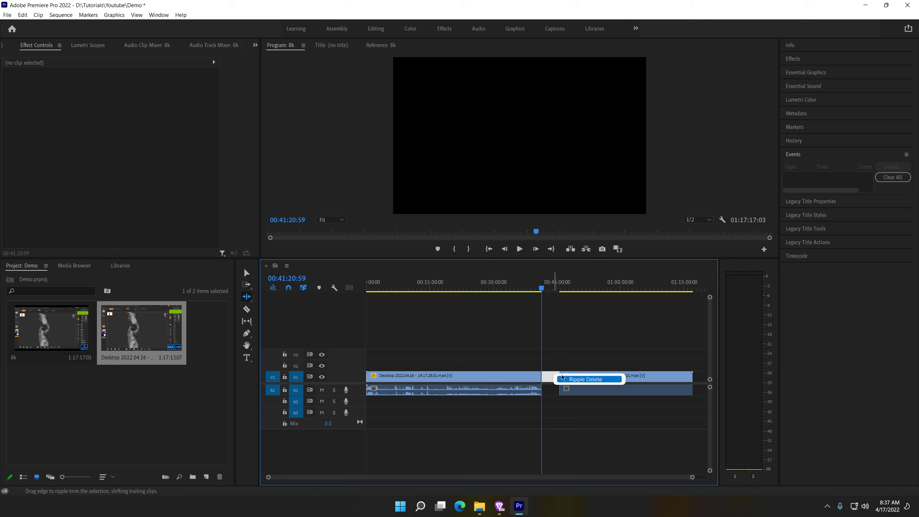
click(564, 379)
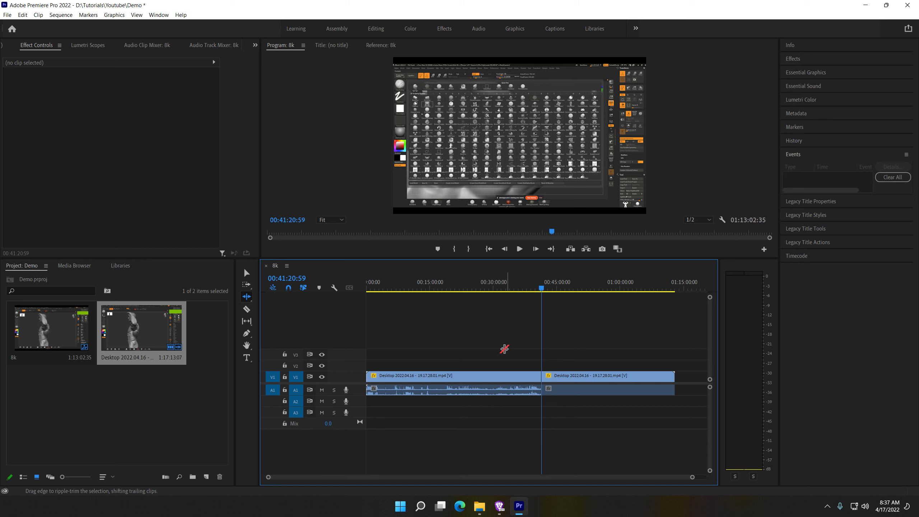
- Undo the Ripple Delete and delete the restored short clip after 00:41:20:59, leaving the gap
key(ctrl+z)
key(ctrl+z)
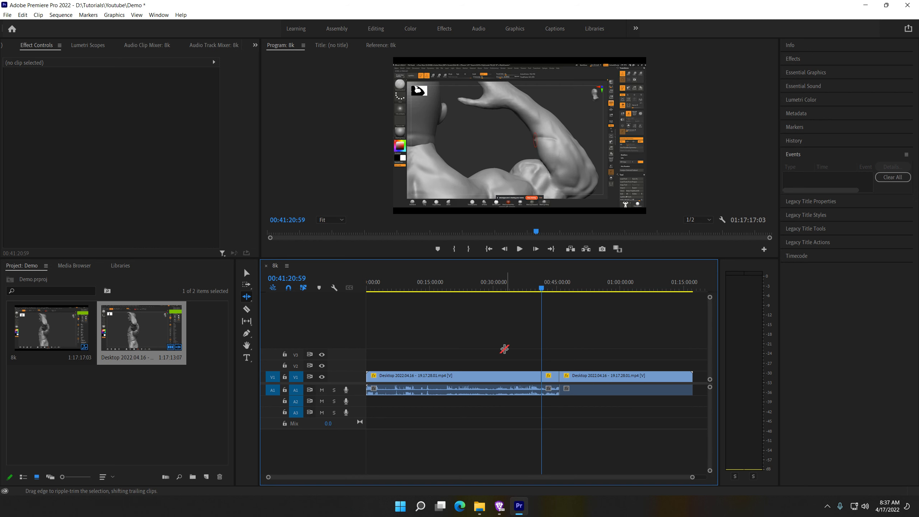
click(547, 375)
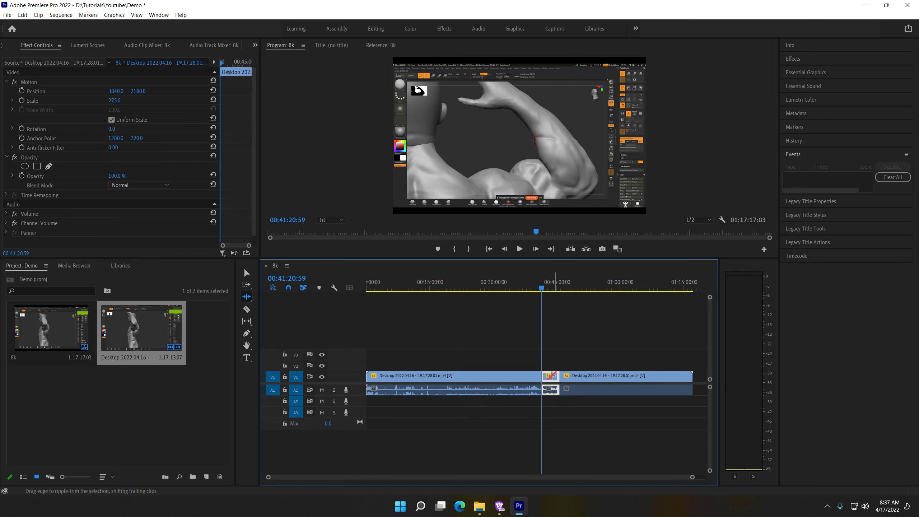
double_click(549, 375)
right_click(549, 377)
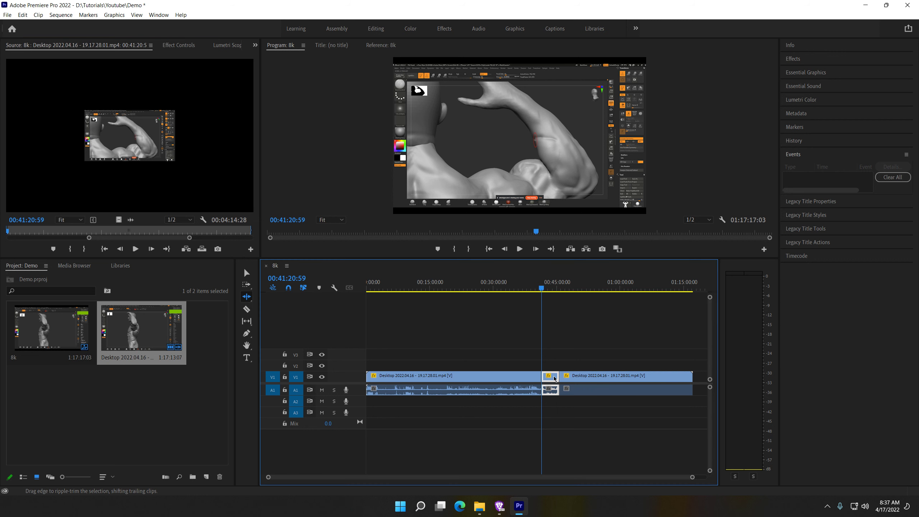
key(Escape)
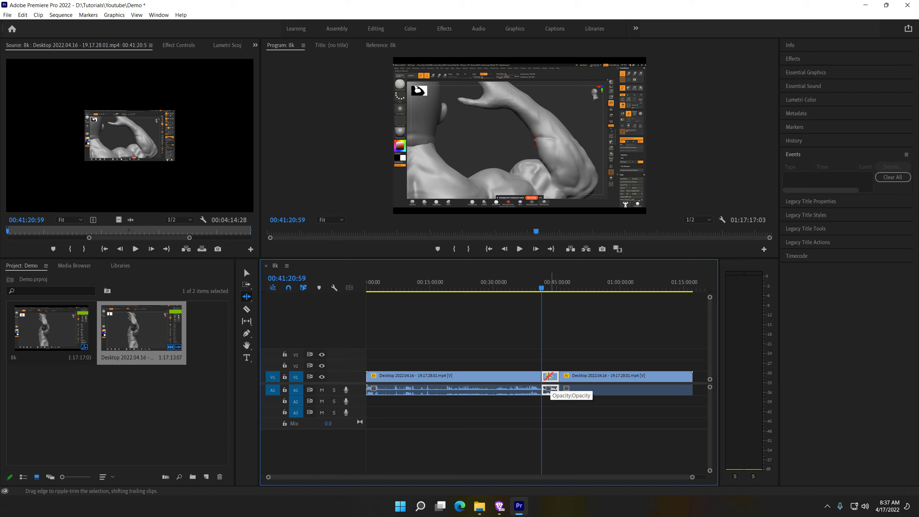
key(Delete)
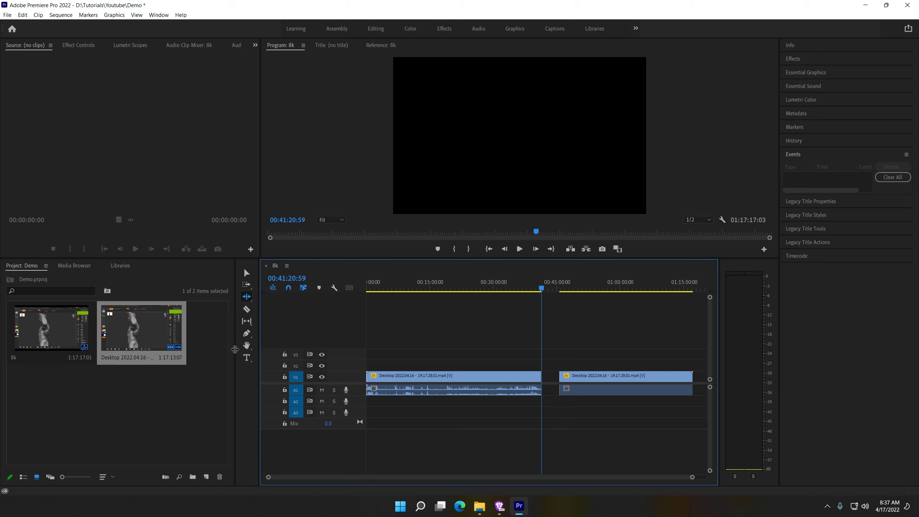
- Ripple Delete the empty gap between the two Desktop clips
click(249, 302)
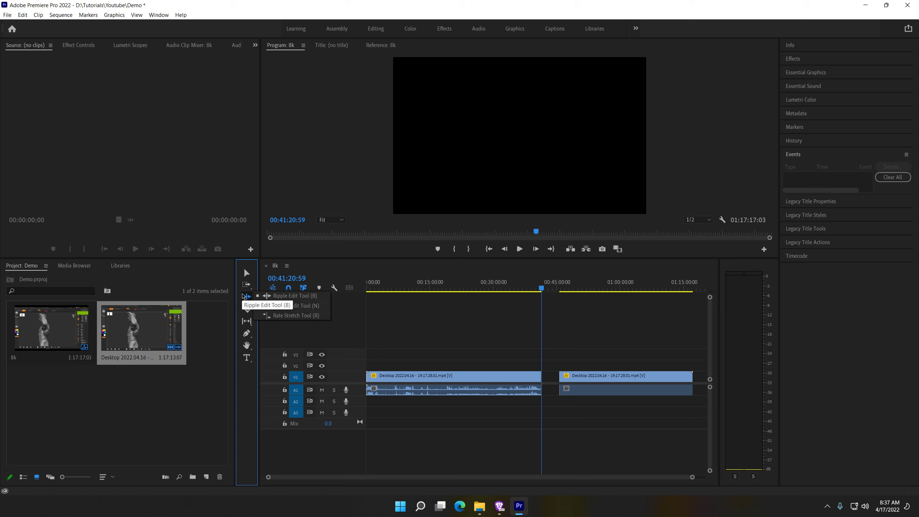
click(289, 296)
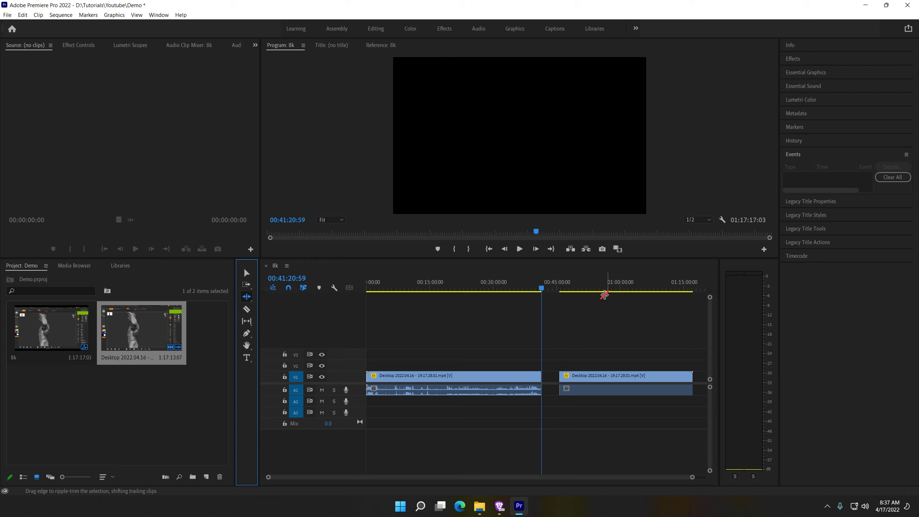
right_click(551, 377)
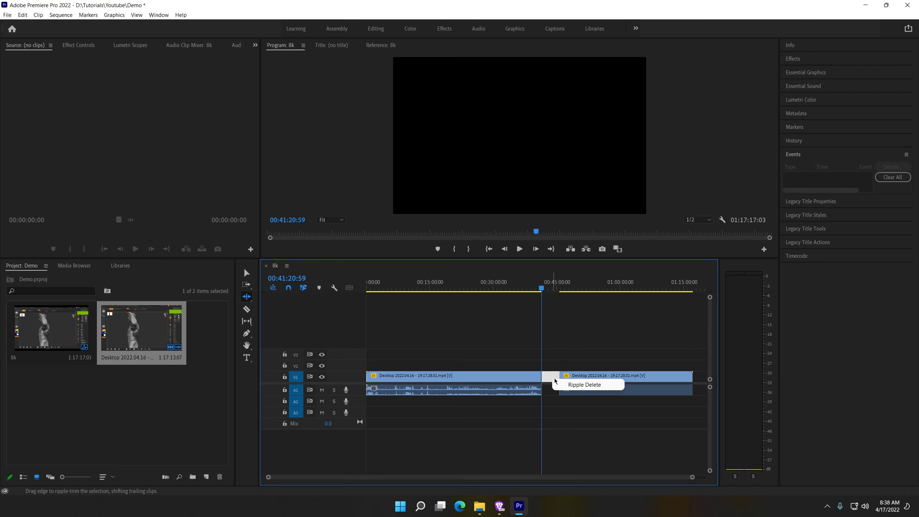
click(559, 383)
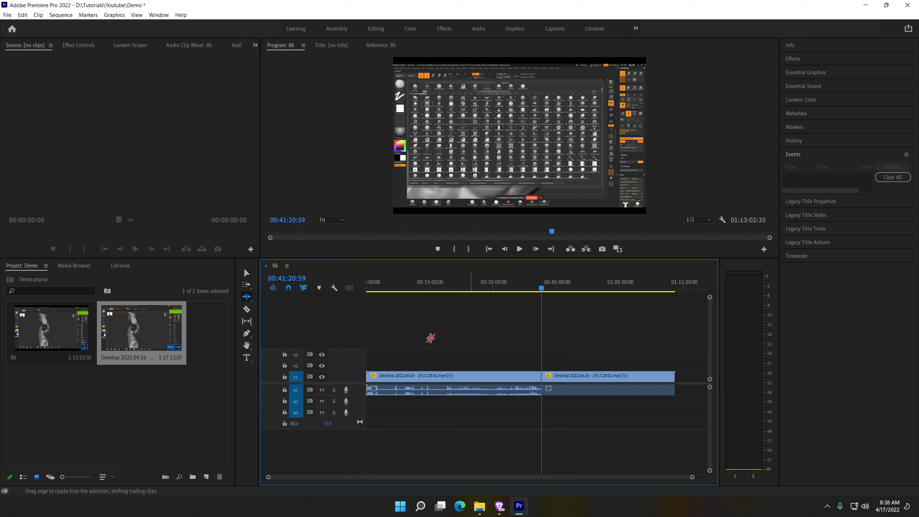
- Split the second clip with the Razor tool just after its new start
click(248, 312)
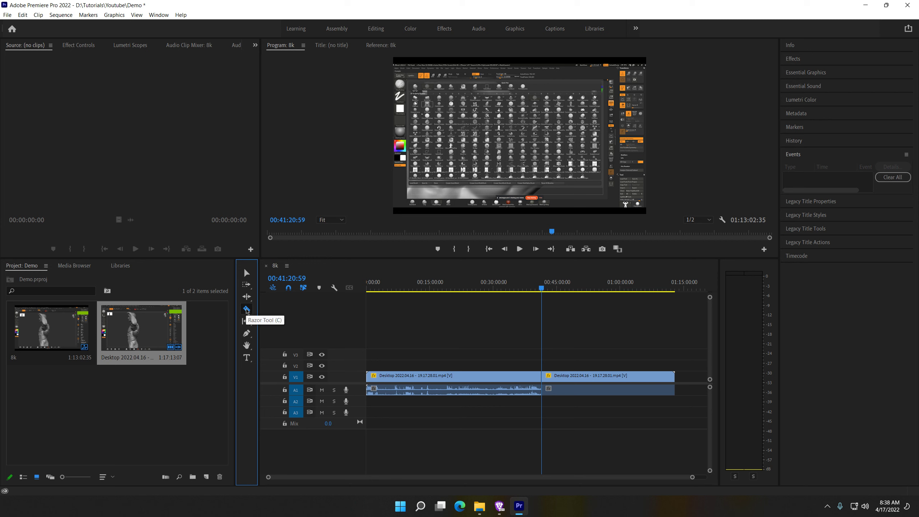
click(247, 272)
key(c)
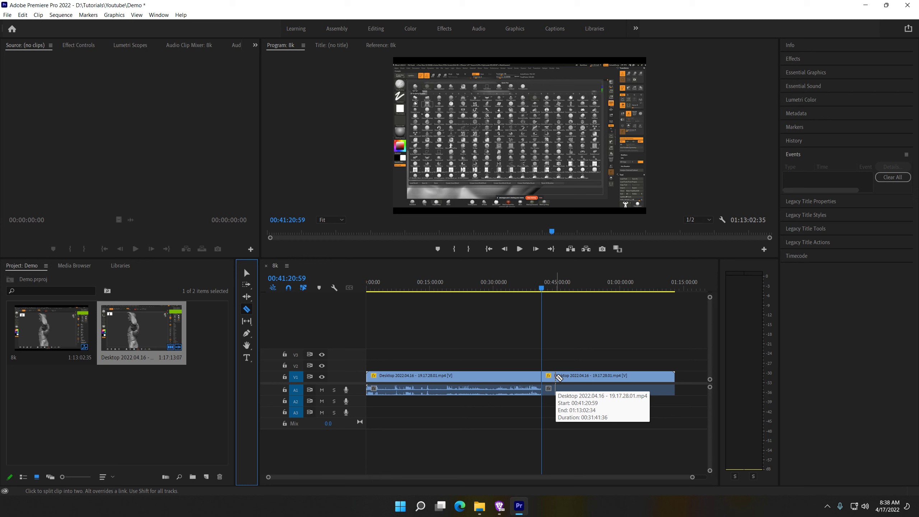
click(556, 377)
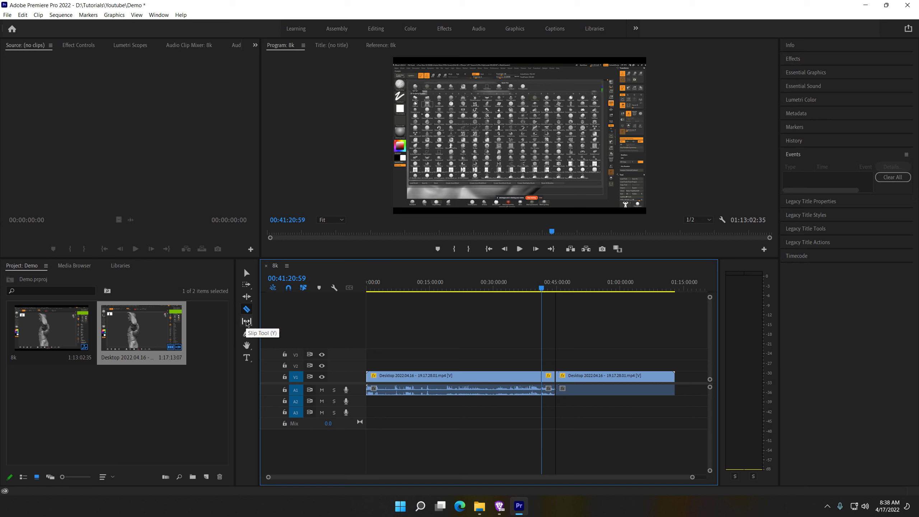
click(248, 322)
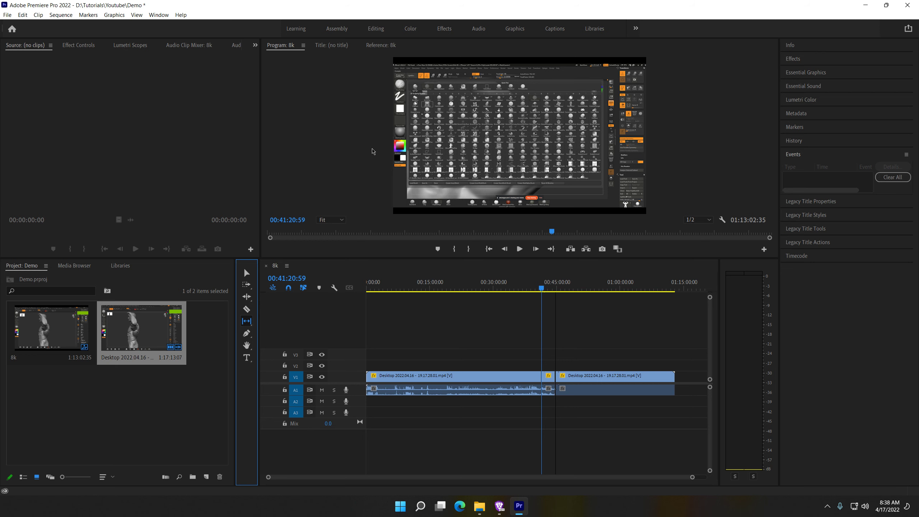
- Draw a trial curved shape with the Pen tool over the video, then undo it
click(242, 337)
click(407, 126)
drag(424, 153, 448, 159)
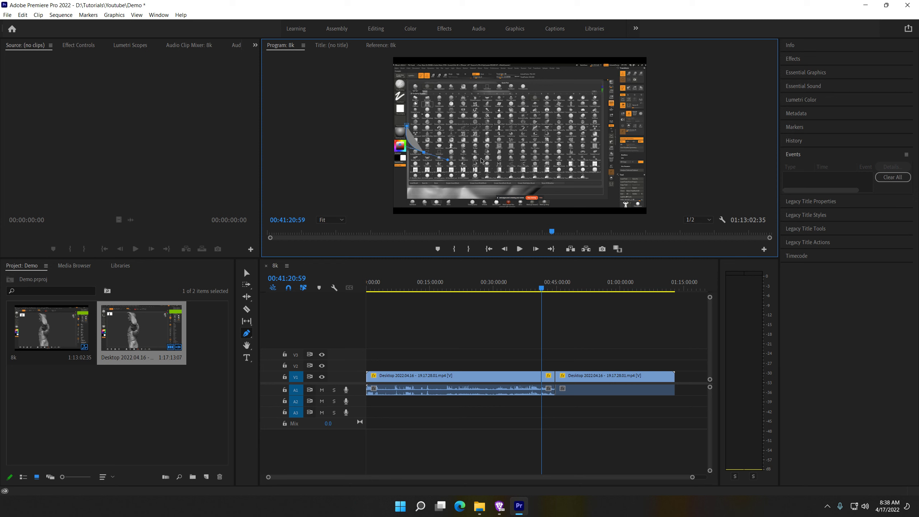
click(520, 136)
click(496, 96)
drag(440, 85, 410, 99)
click(407, 126)
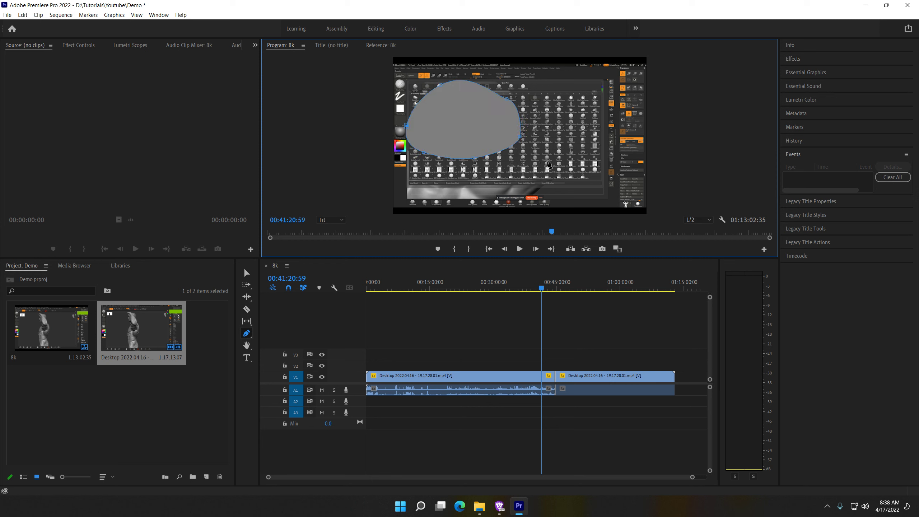
key(ctrl+z)
key(ctrl+z)
key(ctrl+z)
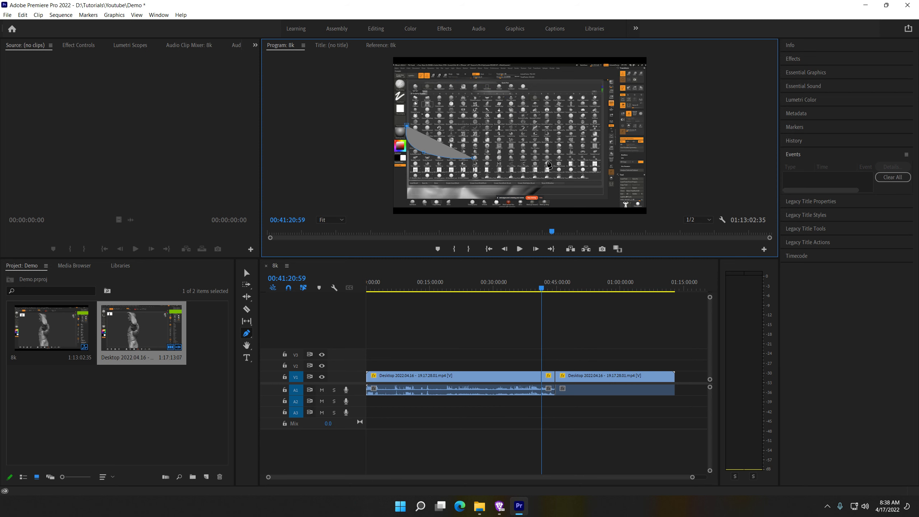
key(ctrl+z)
key(ctrl+z)
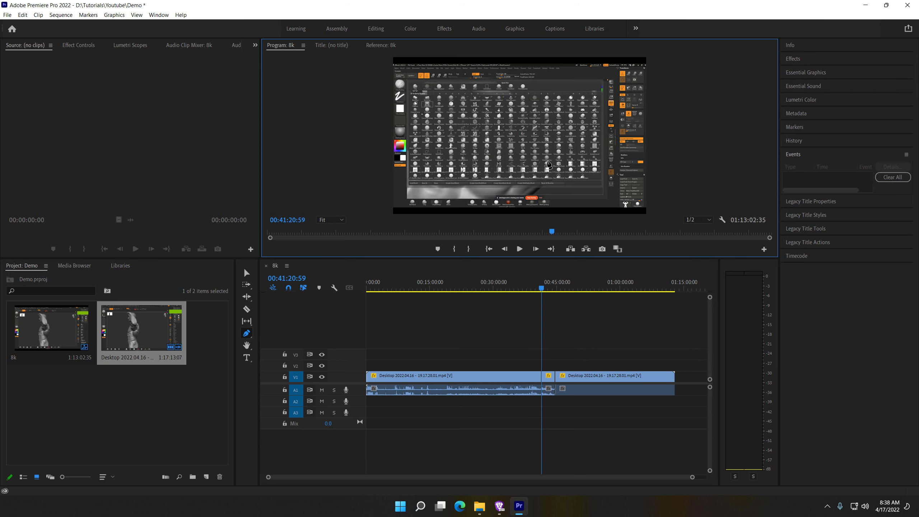
- Browse the Pen tool's flyout options and switch to the Type tool
click(246, 332)
click(247, 334)
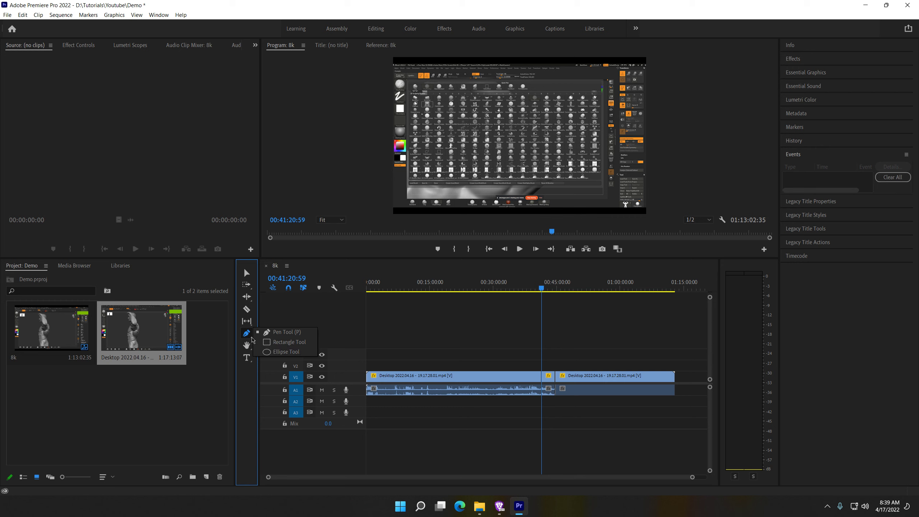
click(246, 345)
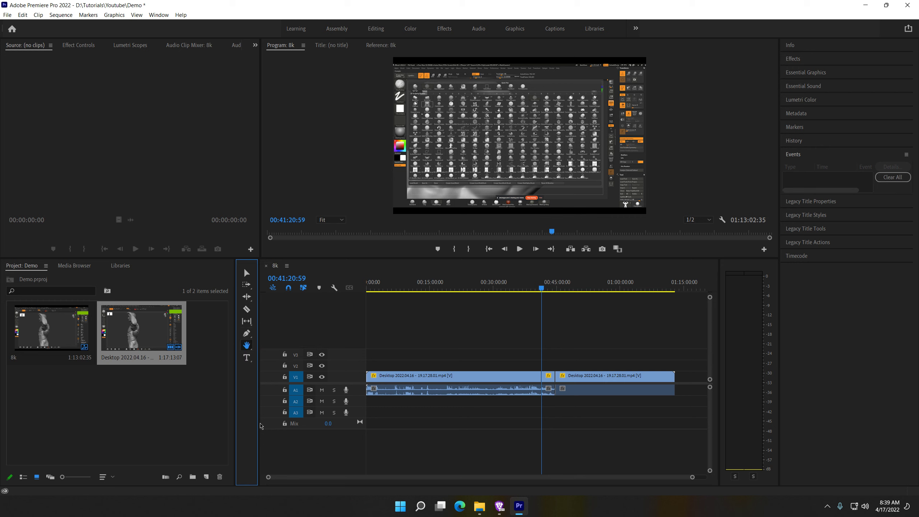
click(246, 360)
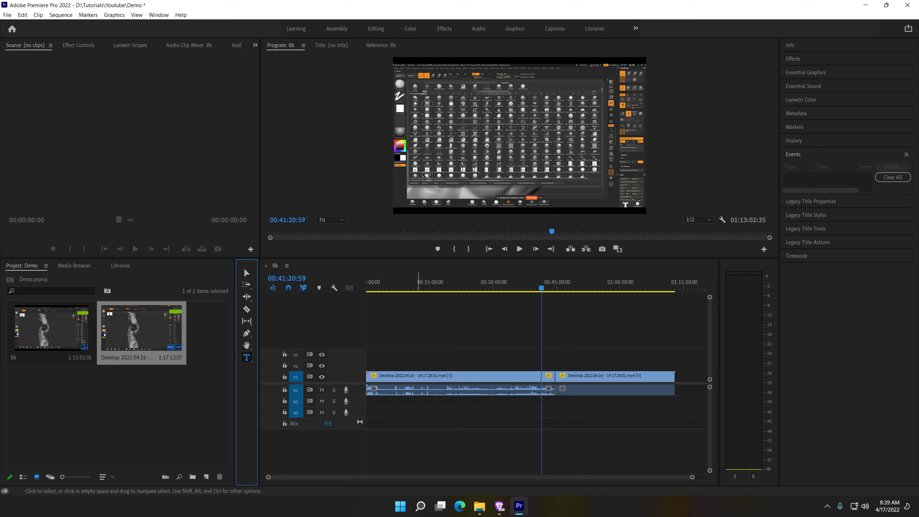
- Add a placeholder title 'asdcdnsdjk' at size 512 in Times New Roman Bold, with adjusted scale and opacity
click(508, 152)
text(asdcdnsdjk)
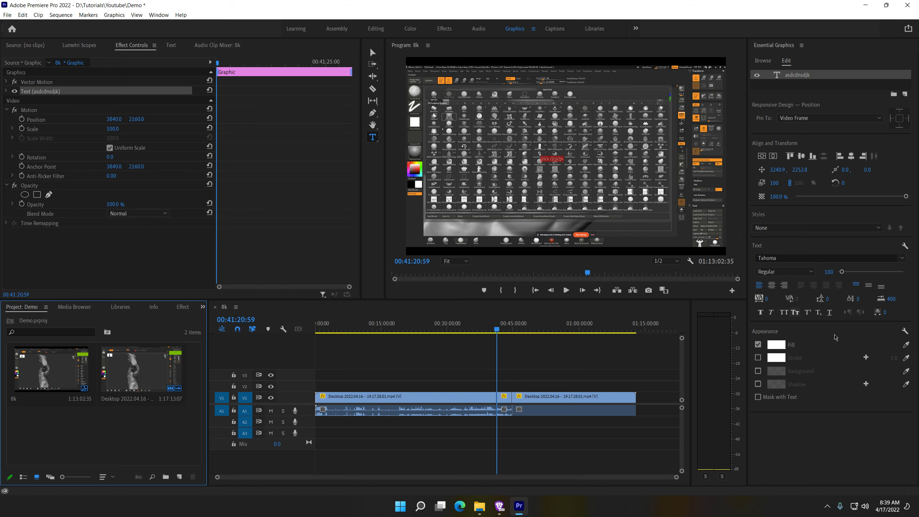
drag(844, 273, 860, 272)
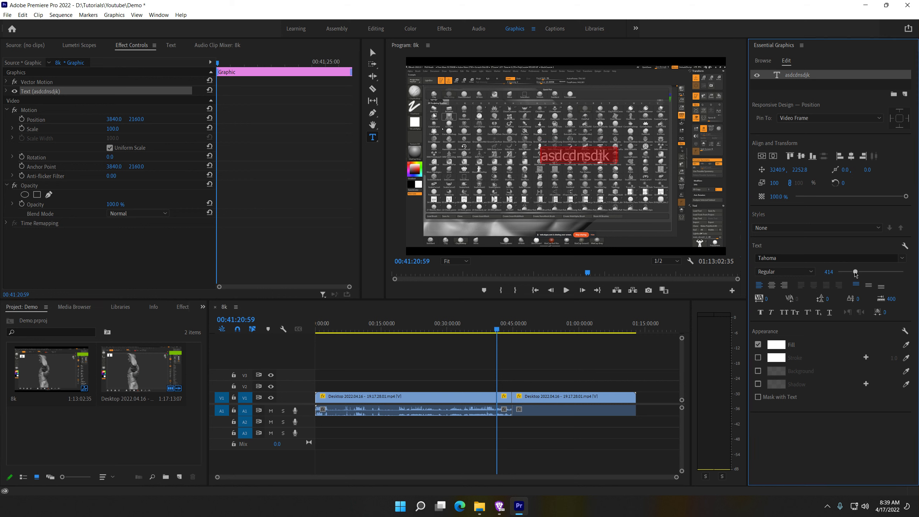
drag(775, 182, 784, 184)
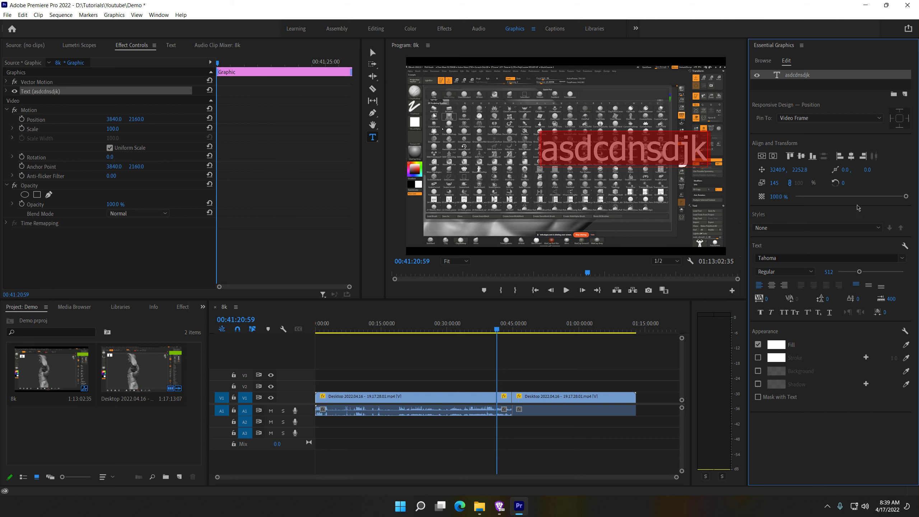
mouse_move(906, 196)
mouse_down()
mouse_move(881, 202)
mouse_move(918, 203)
mouse_up()
click(801, 258)
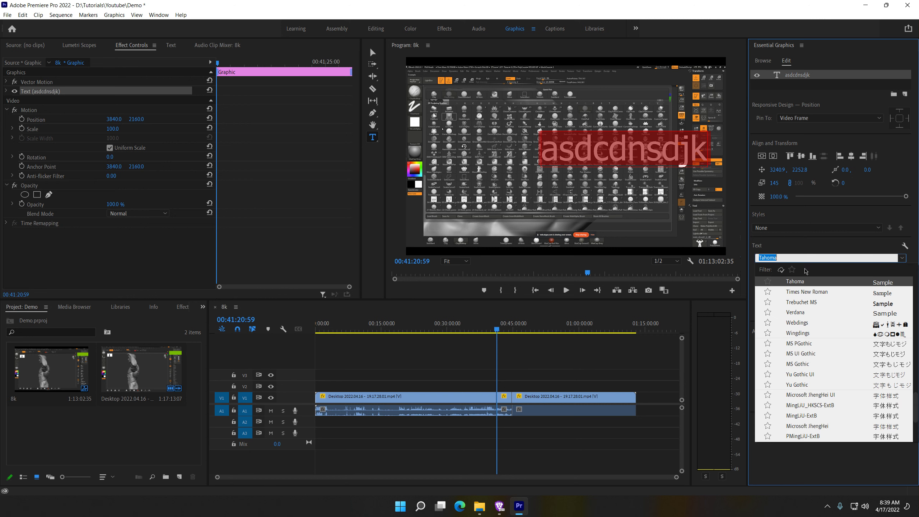
click(808, 292)
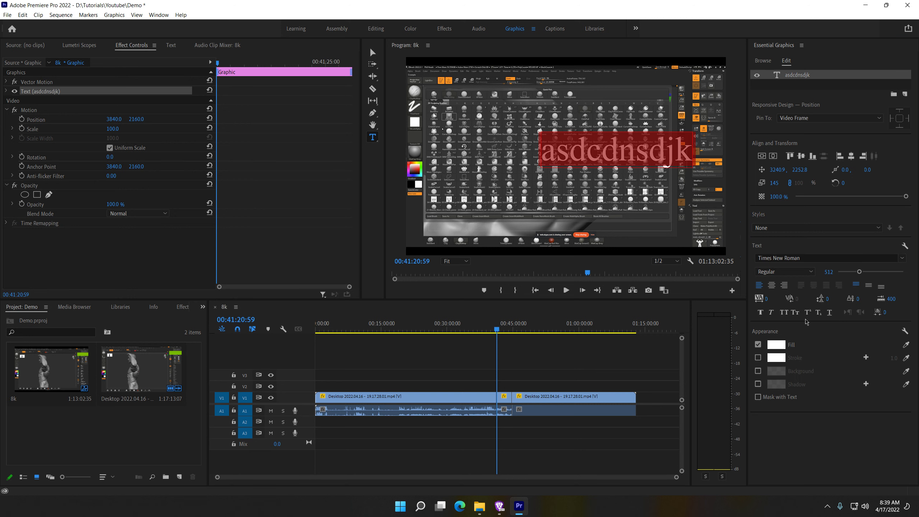
click(795, 273)
click(788, 299)
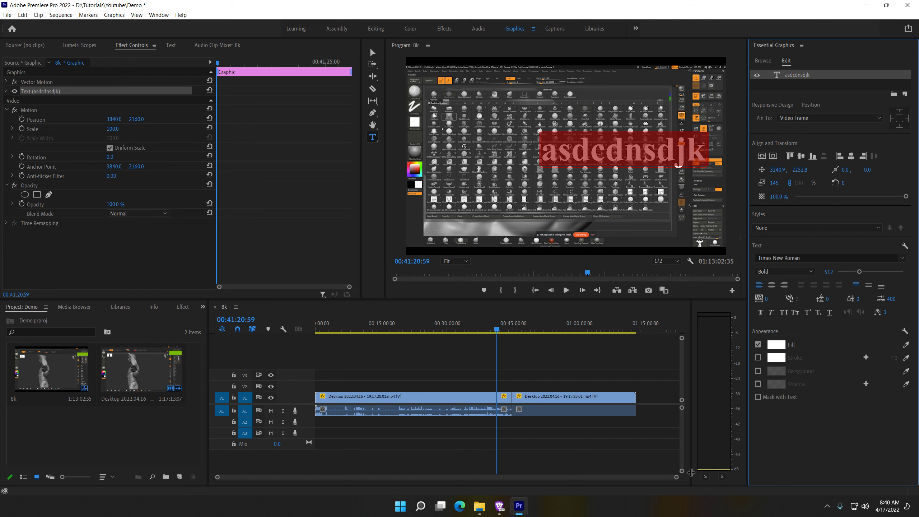
- Go five frames into the asdcdnsdjk title and undo the title work so no text remains
mouse_move(677, 477)
mouse_down()
mouse_move(574, 487)
mouse_move(486, 477)
mouse_up()
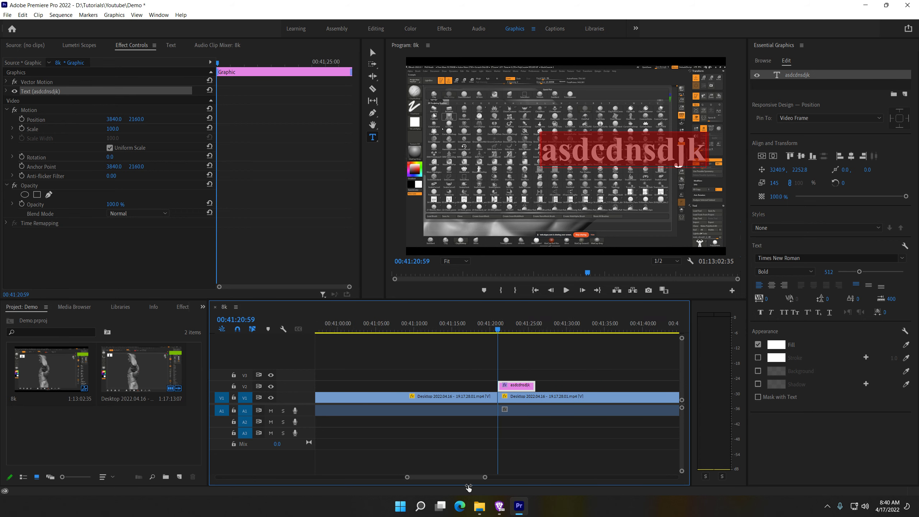
scroll(487, 477, down, 1)
scroll(485, 475, up, 4)
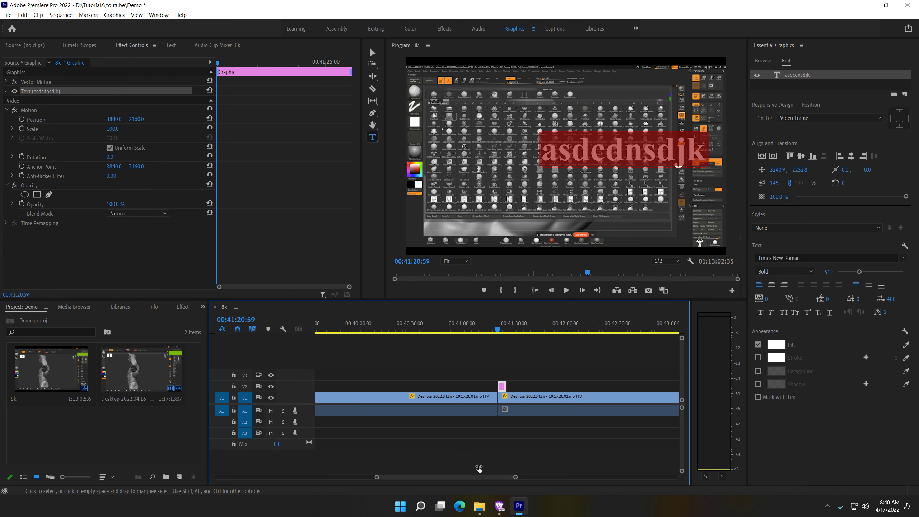
scroll(470, 475, up, 5)
scroll(427, 477, up, 3)
scroll(408, 477, up, 2)
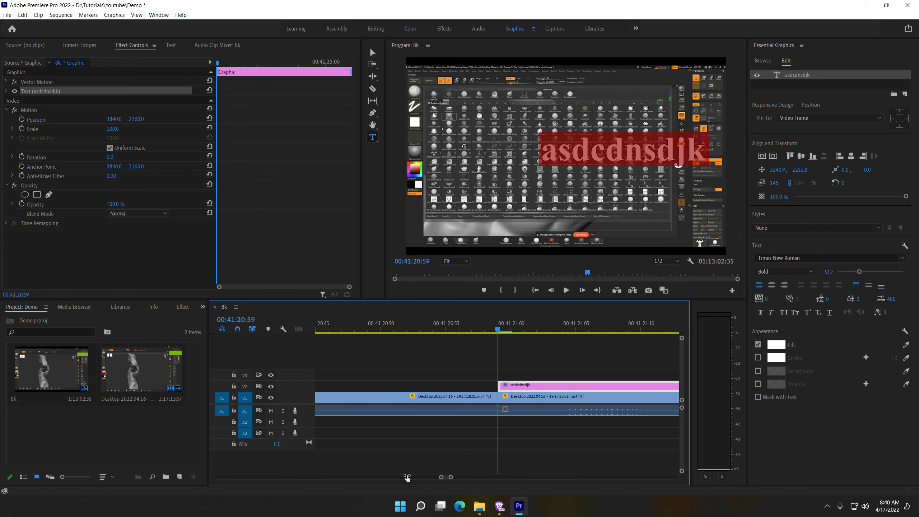
scroll(409, 478, down, 3)
scroll(420, 477, up, 2)
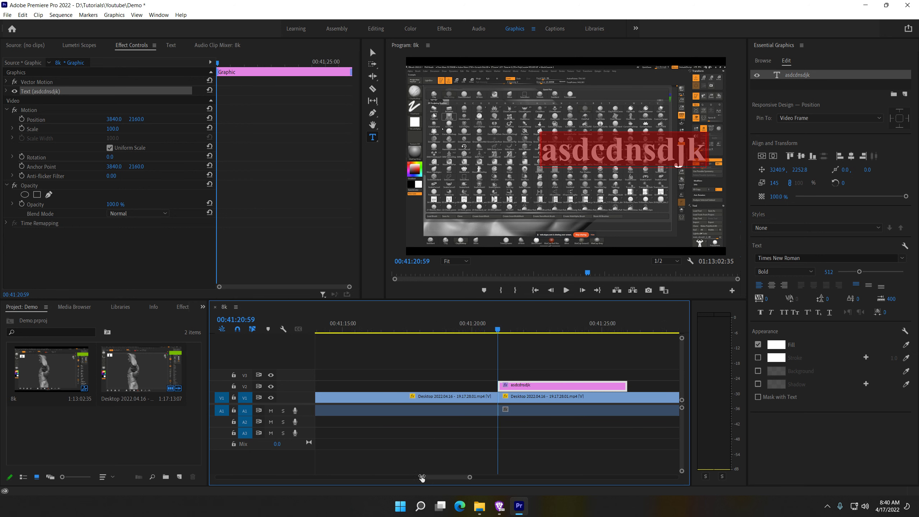
scroll(412, 478, up, 3)
scroll(397, 479, up, 2)
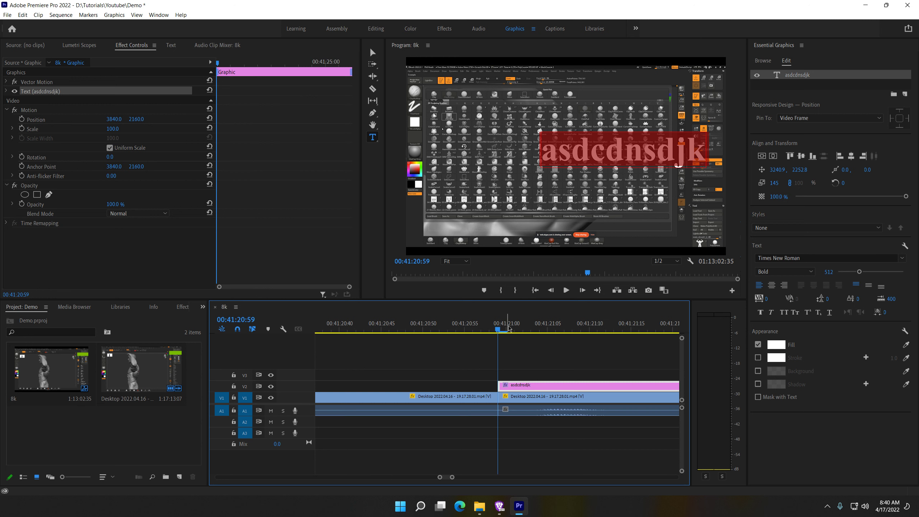
drag(498, 333, 485, 357)
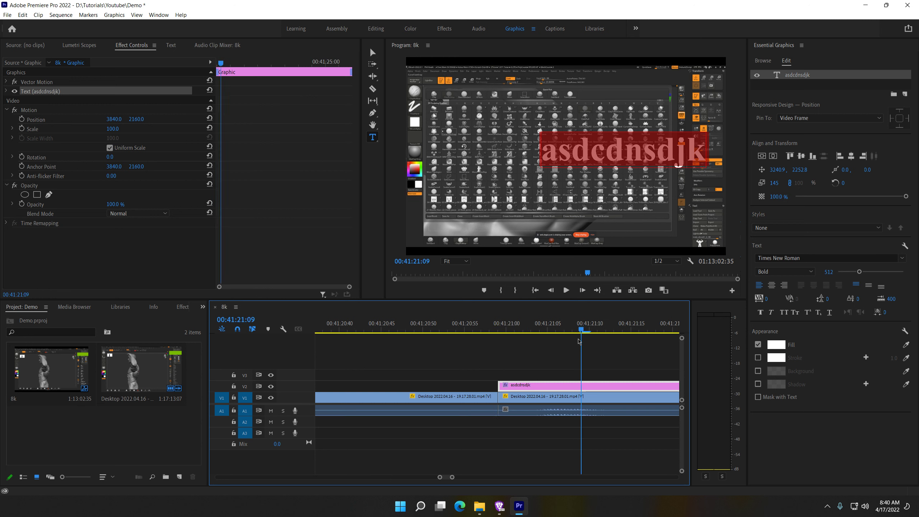
key(shift+Right)
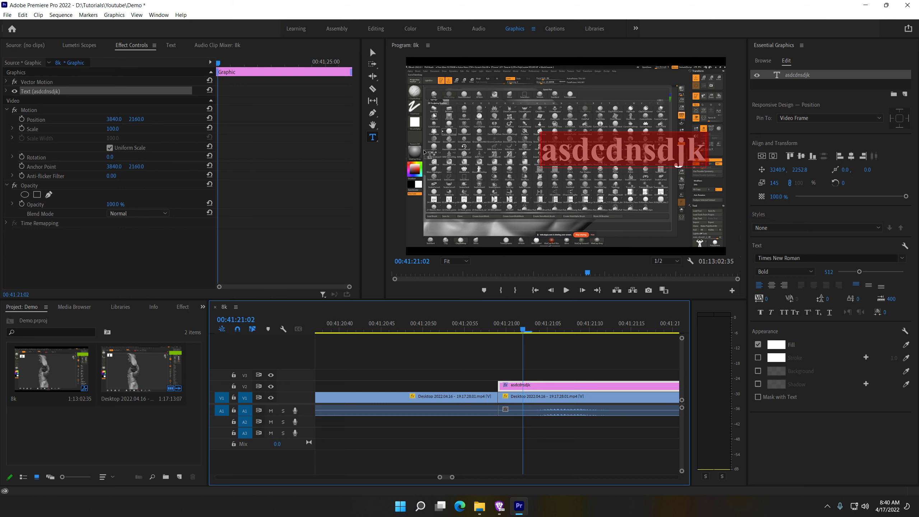
key(ctrl+z)
key(ctrl+z)
key(ctrl+z)
key(ctrl+z)
key(ctrl+z)
key(ctrl+z)
key(ctrl+z)
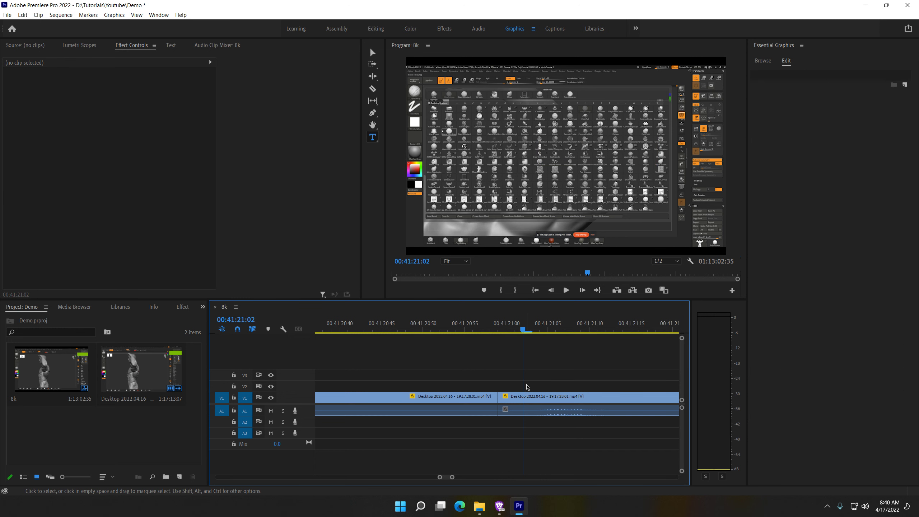
- Delete the right Desktop clip, stretch the remaining clip to its full 1:17:17 length, and change workspace
click(616, 408)
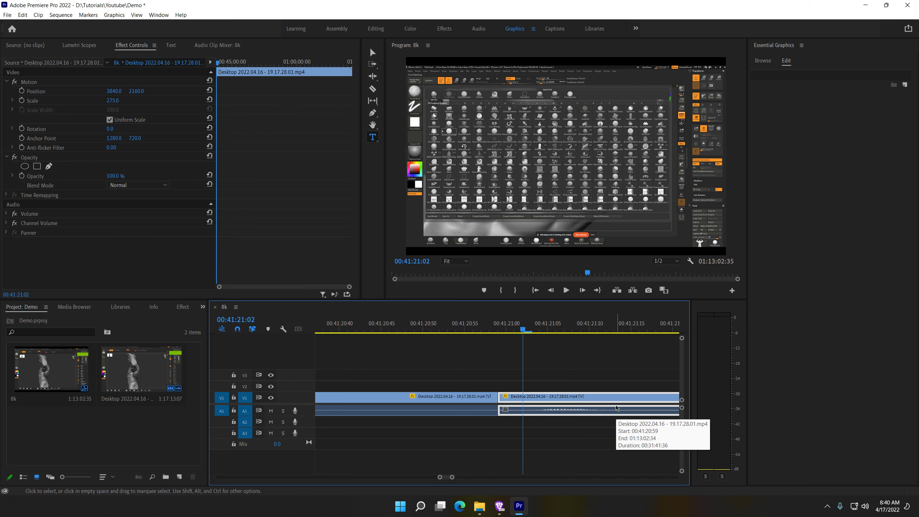
key(Delete)
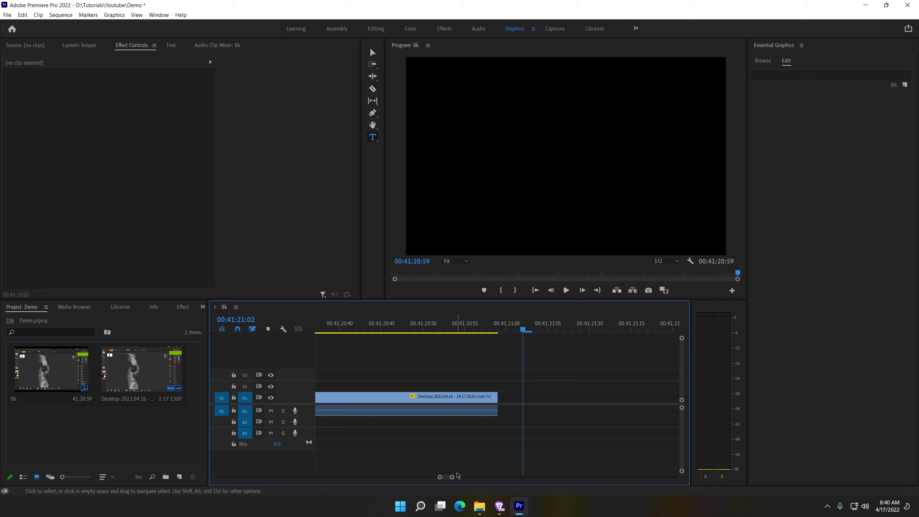
drag(452, 478, 676, 477)
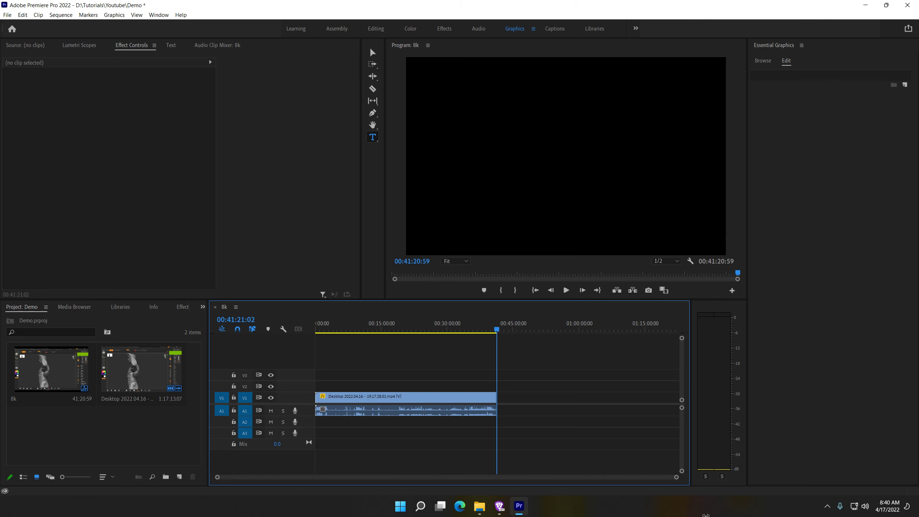
drag(497, 396, 655, 422)
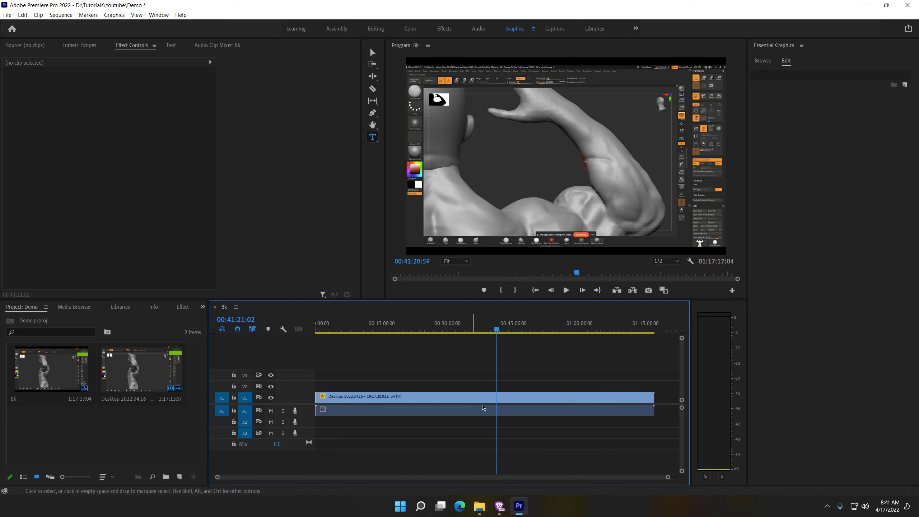
click(654, 397)
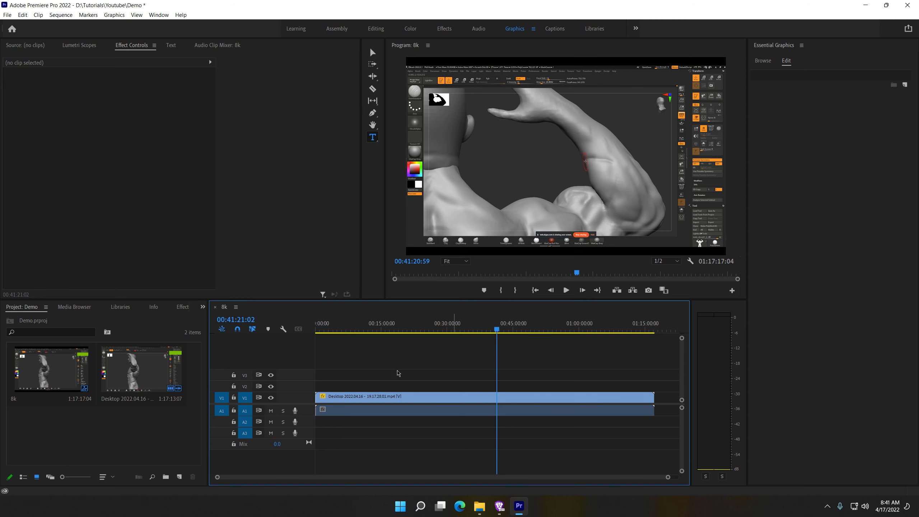
click(636, 28)
click(637, 44)
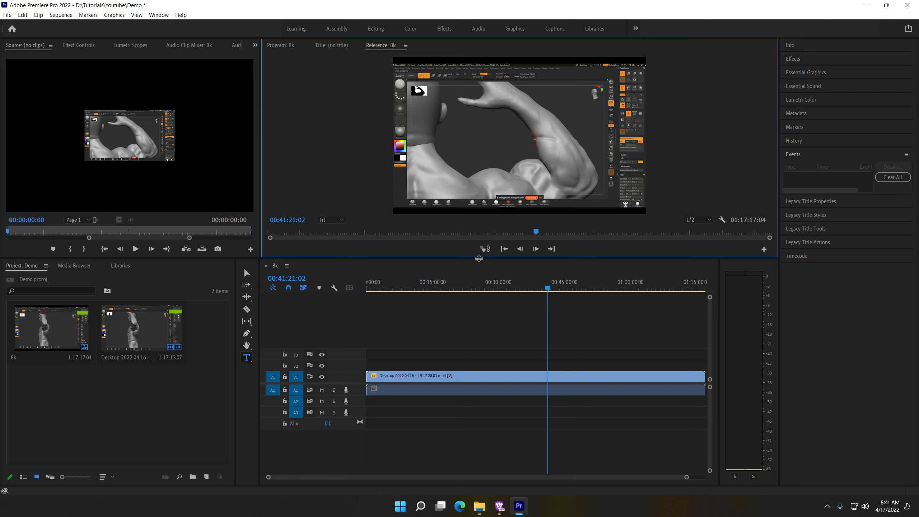
- Make the monitors slightly taller above the timeline in the new workspace layout
drag(478, 259, 479, 264)
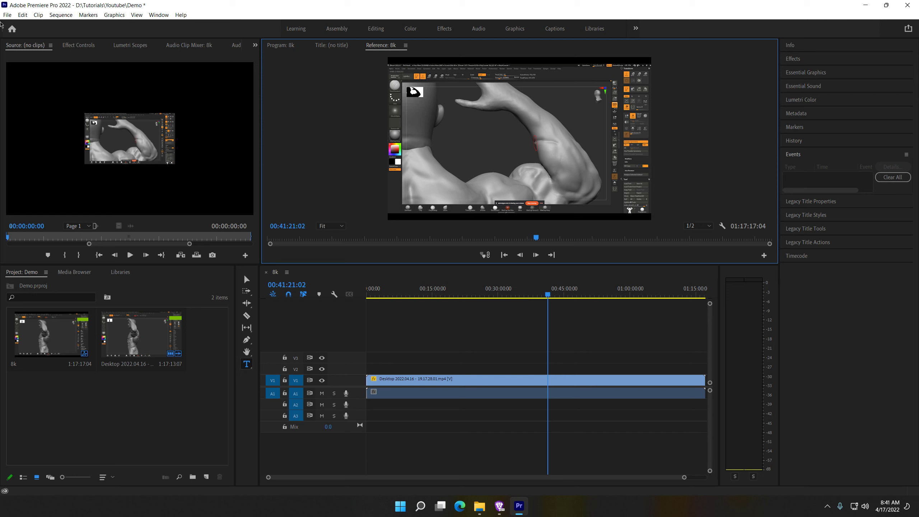
click(7, 14)
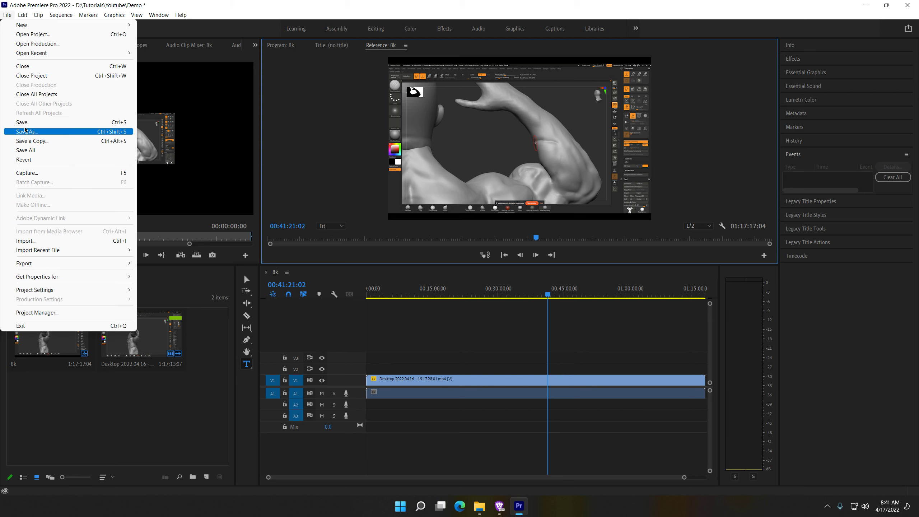
- Save the Demo project and begin a media export of the 8k sequence
click(42, 123)
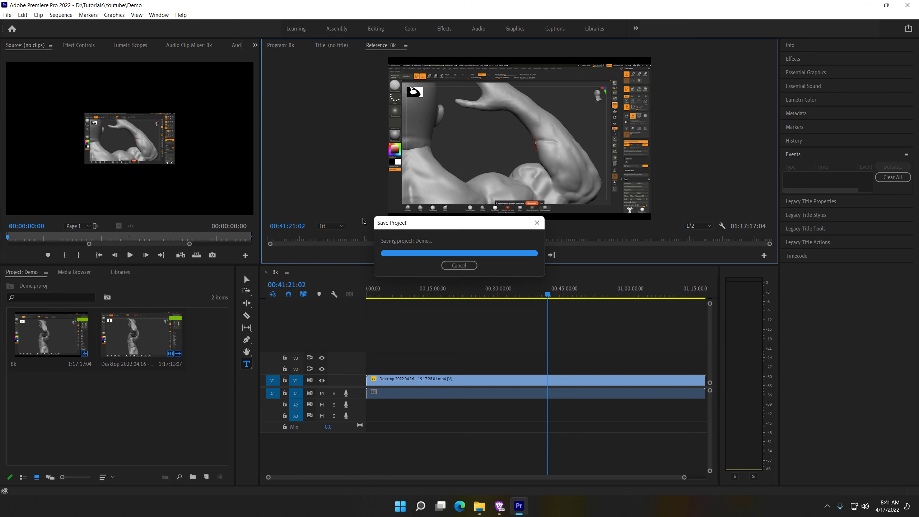
click(7, 16)
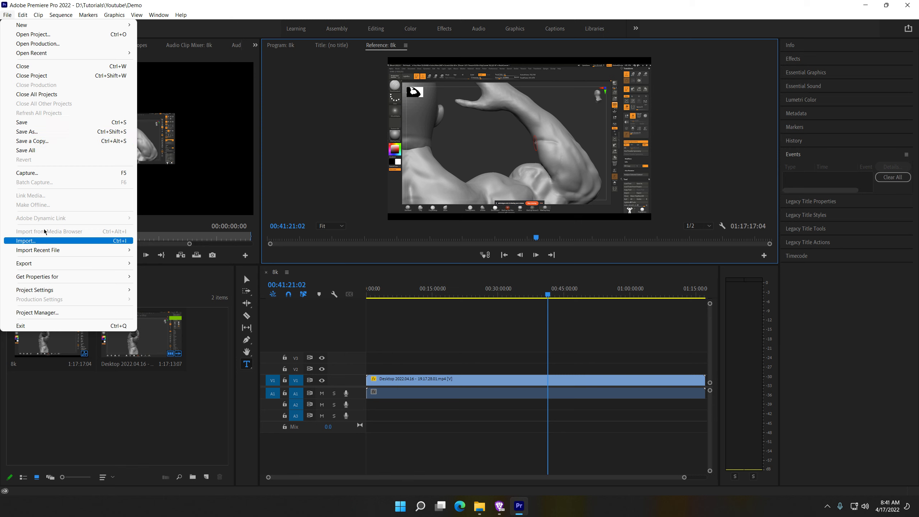
mouse_move(85, 264)
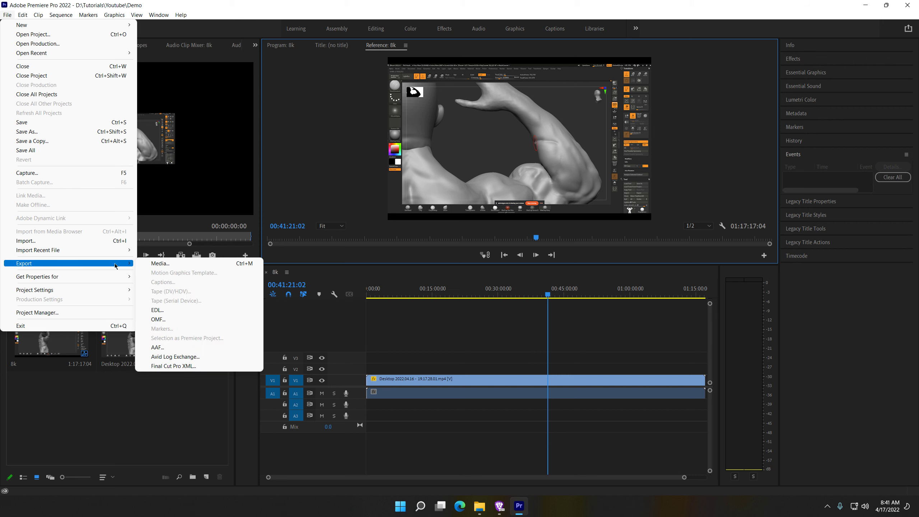
click(188, 268)
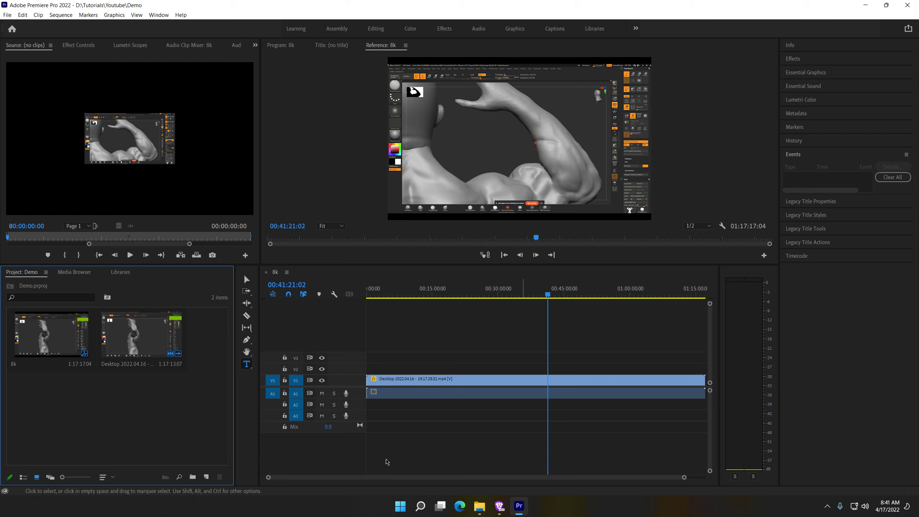
click(689, 481)
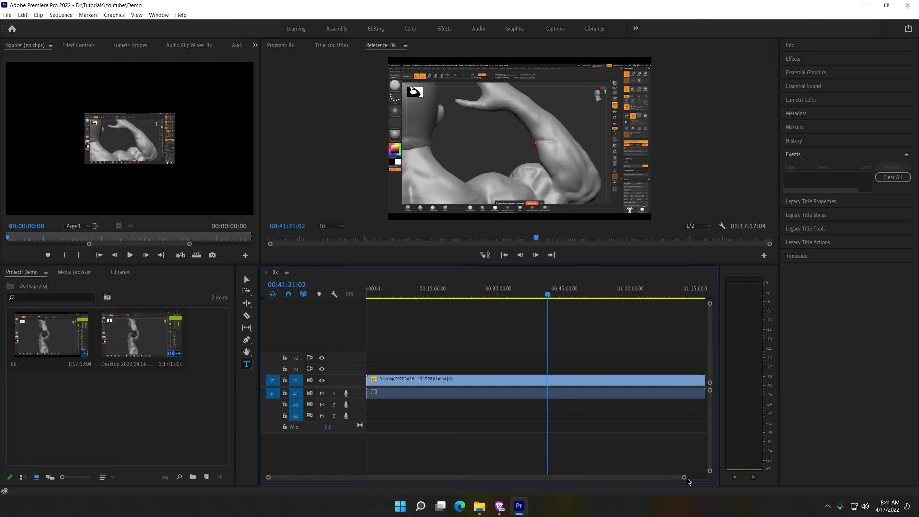
- Razor the Desktop clip at two points to isolate a short piece near 00:30:00
drag(685, 480, 700, 478)
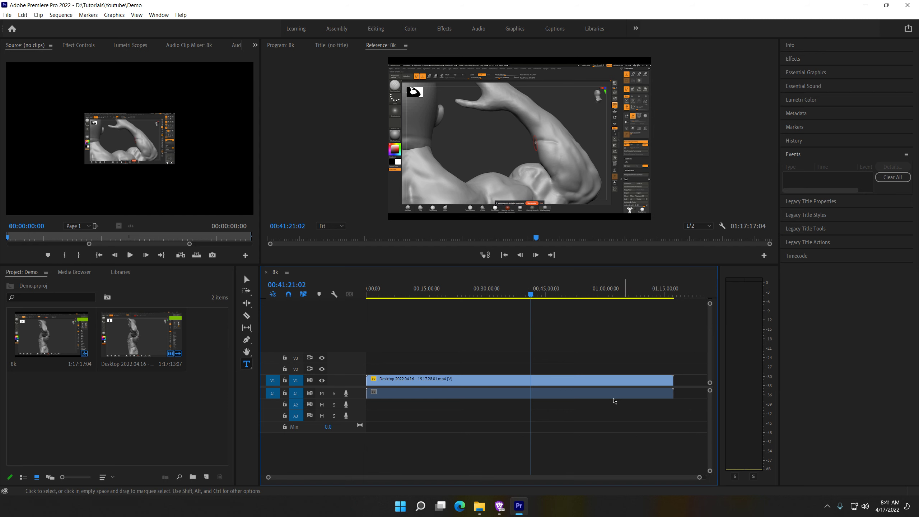
click(247, 316)
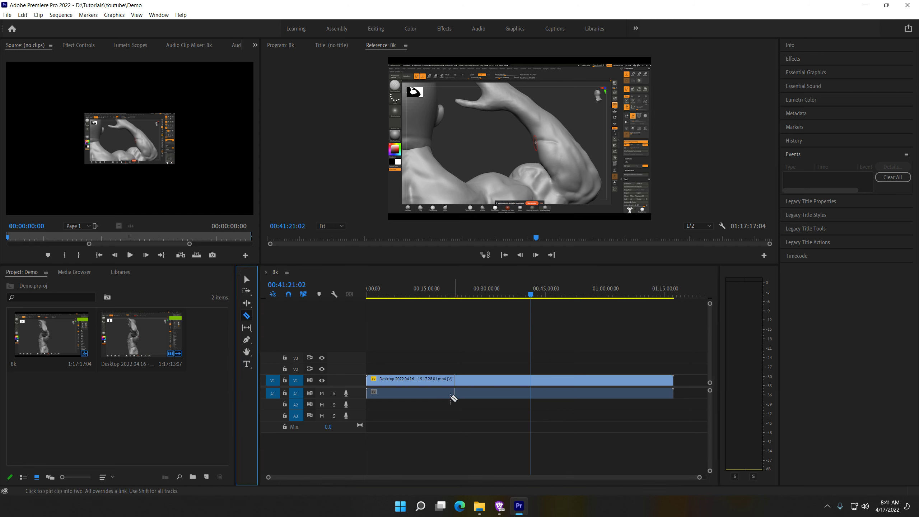
click(461, 390)
click(499, 388)
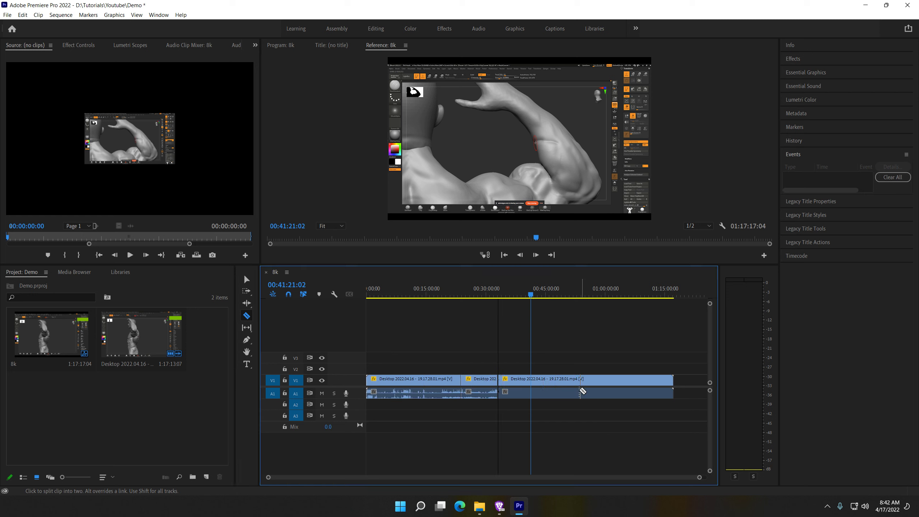
click(246, 279)
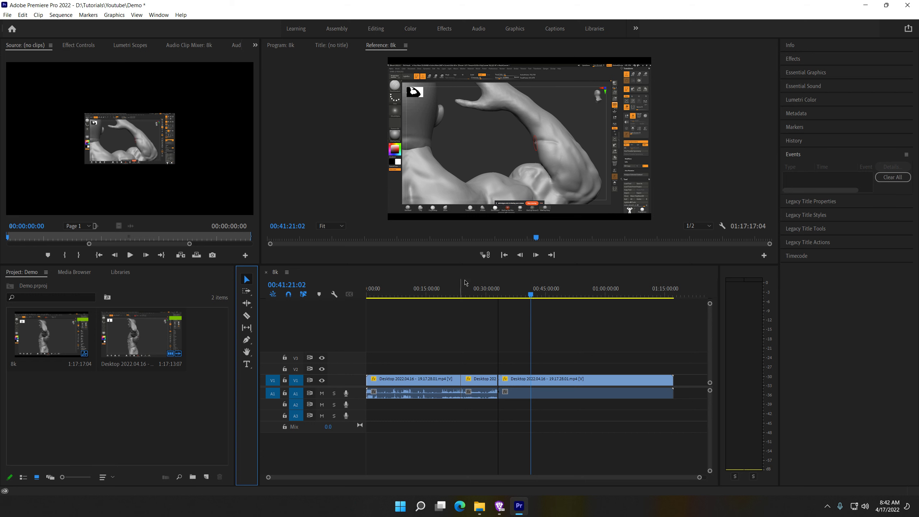
- Move the playhead back to 00:29:05:07 and adjust the timeline view
drag(528, 298, 482, 295)
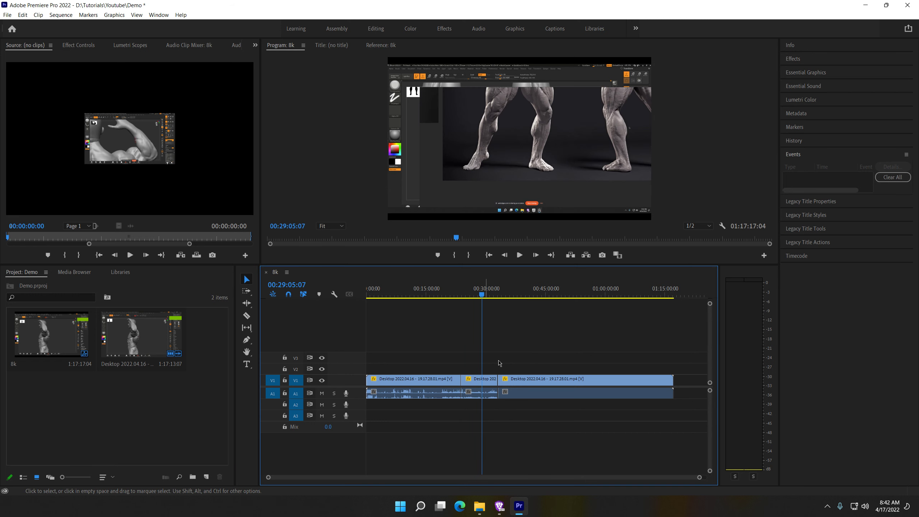
drag(700, 477, 482, 467)
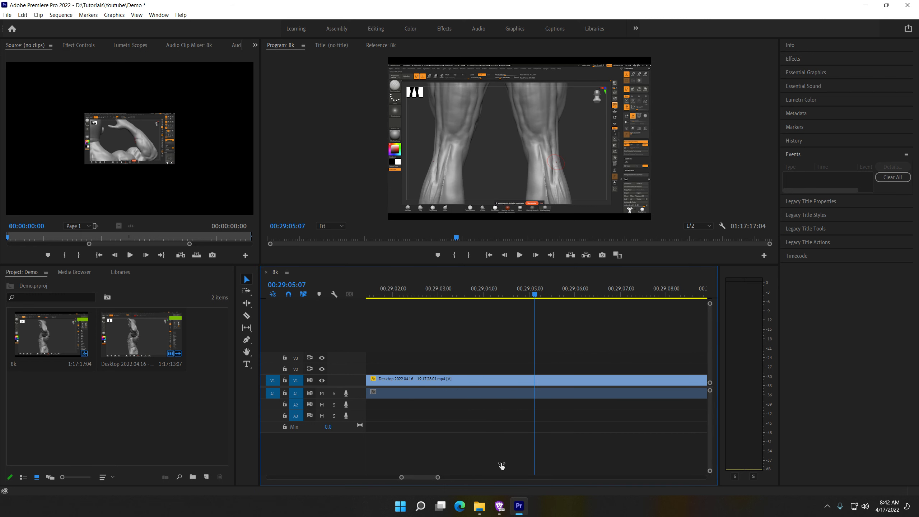
scroll(582, 466, down, 1)
scroll(579, 466, down, 1)
scroll(577, 465, down, 1)
scroll(576, 466, down, 1)
scroll(580, 468, up, 2)
scroll(564, 469, up, 2)
scroll(515, 476, up, 2)
scroll(499, 476, down, 2)
scroll(485, 476, down, 2)
scroll(575, 475, down, 2)
scroll(638, 470, down, 1)
scroll(659, 470, down, 1)
scroll(680, 471, down, 2)
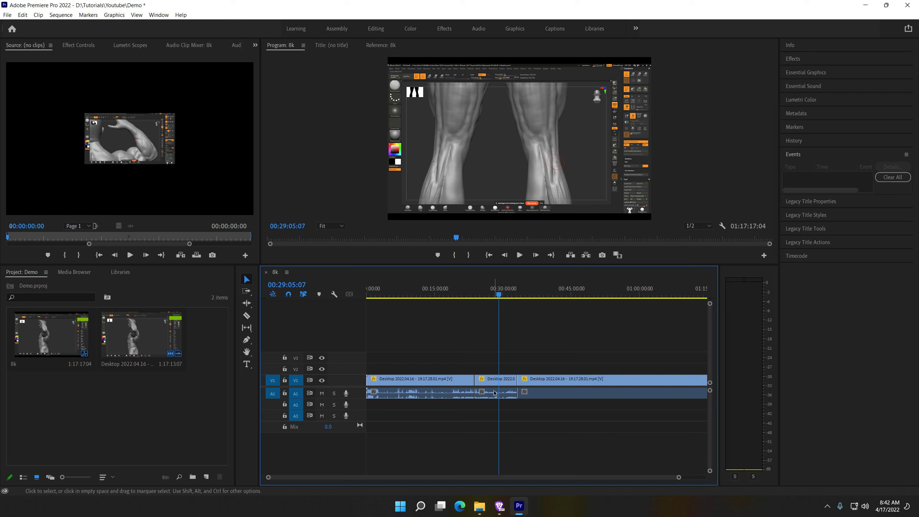
- Delete the short middle piece and the first clip piece from the timeline
click(495, 398)
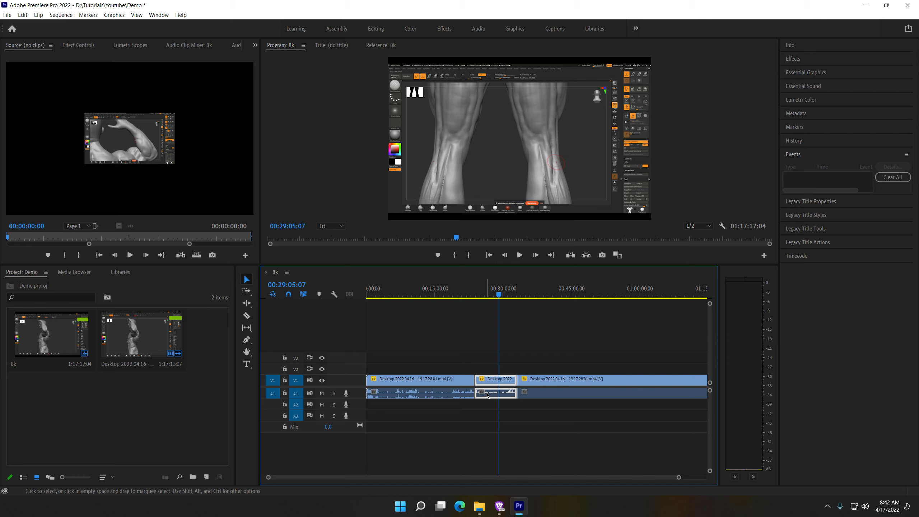
key(Delete)
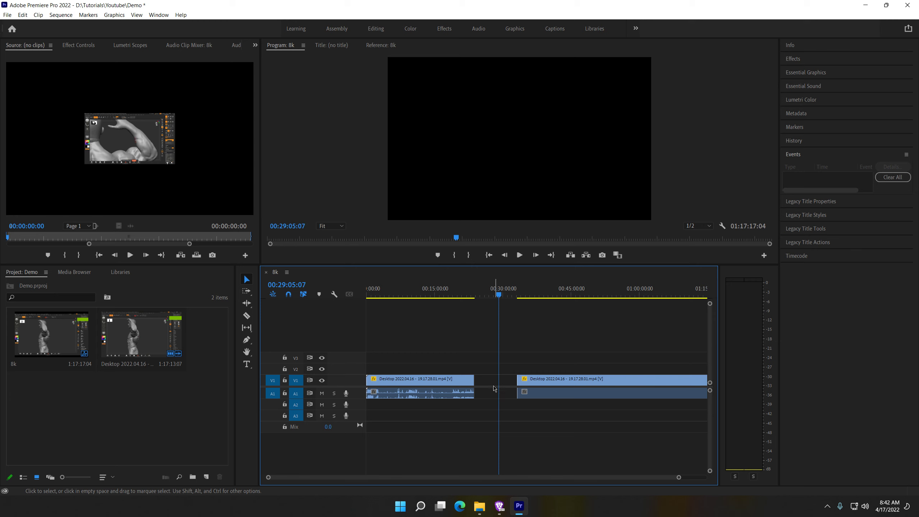
click(441, 392)
key(Delete)
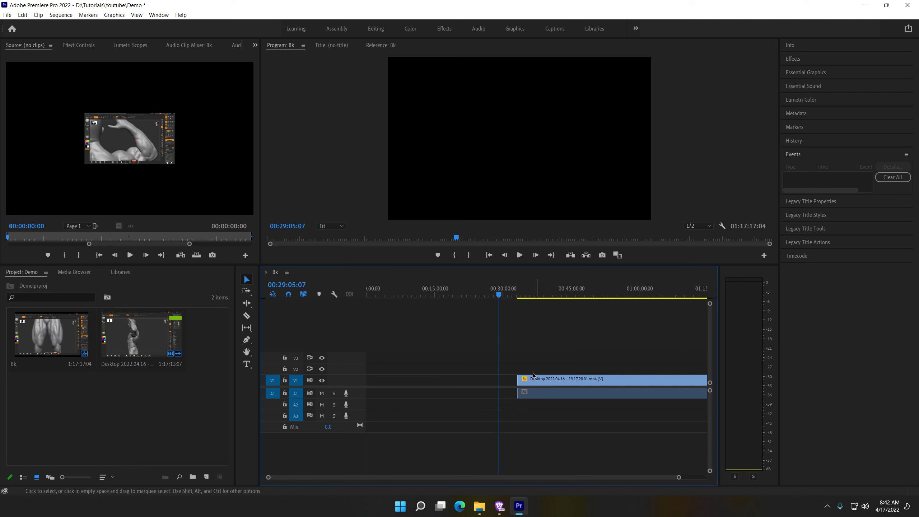
- Extend the remaining clip's start back to 00:00 and move the playhead to later footage
drag(519, 380, 367, 381)
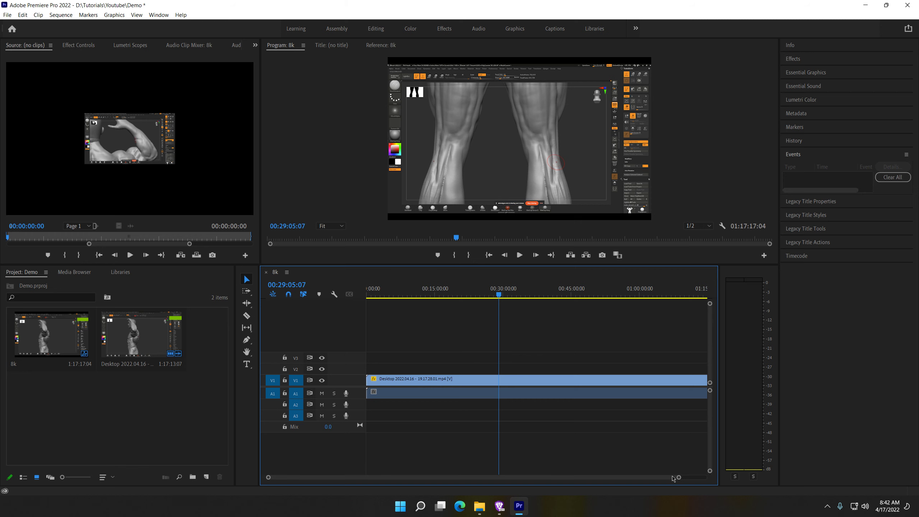
drag(679, 478, 705, 478)
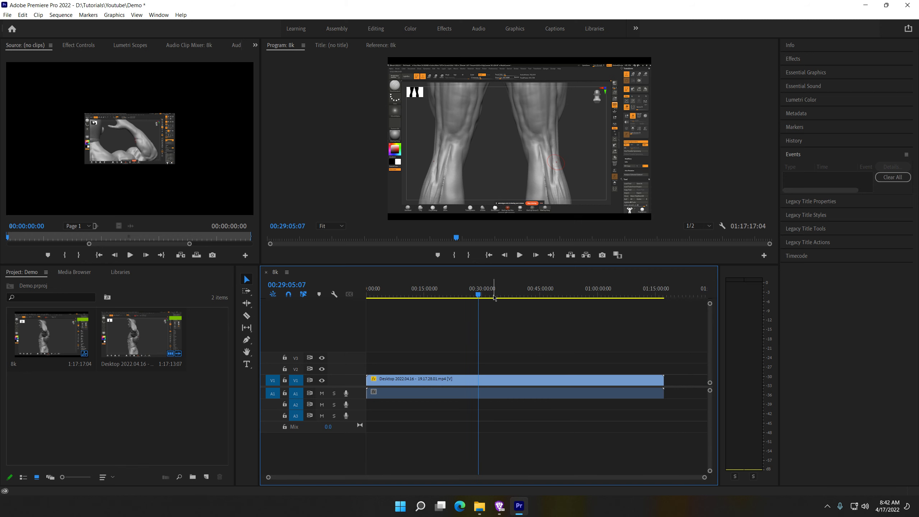
mouse_move(481, 295)
mouse_down()
mouse_move(644, 322)
mouse_move(591, 330)
mouse_up()
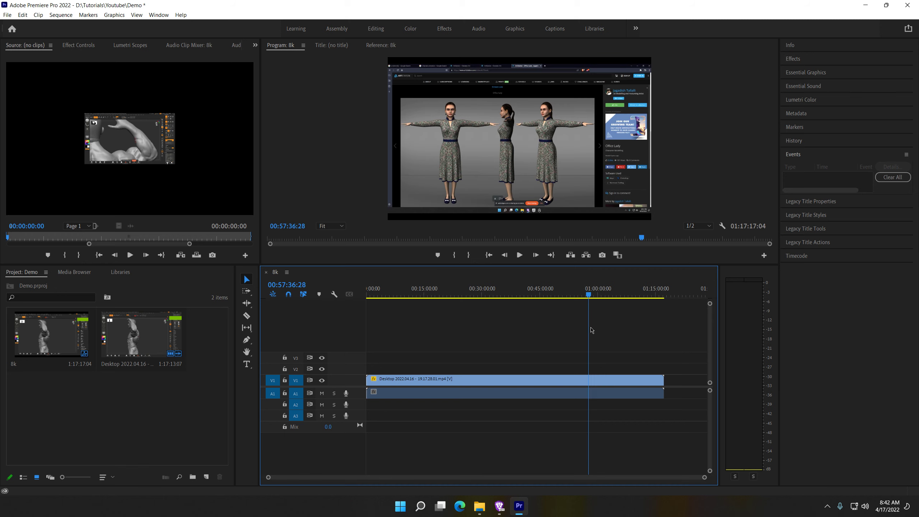
- Trim the Desktop clip's end to 00:56:05:41
drag(591, 330, 586, 330)
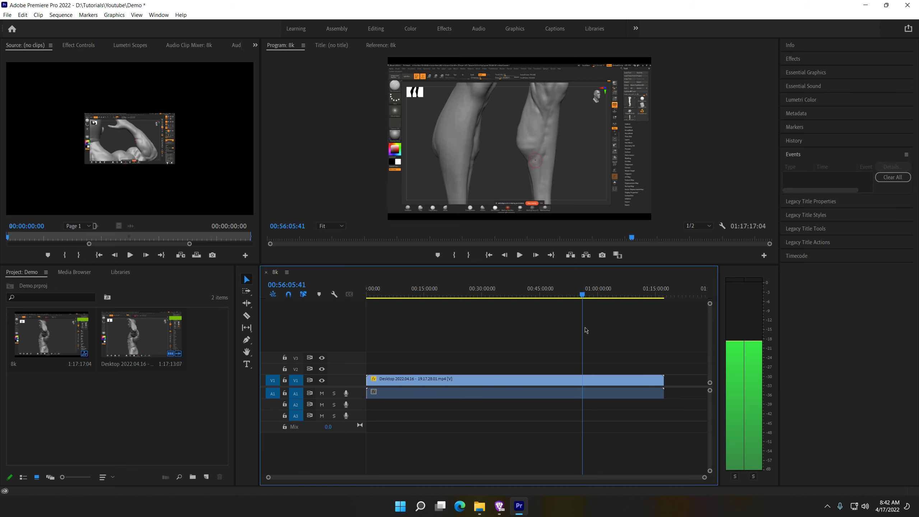
drag(663, 379, 583, 370)
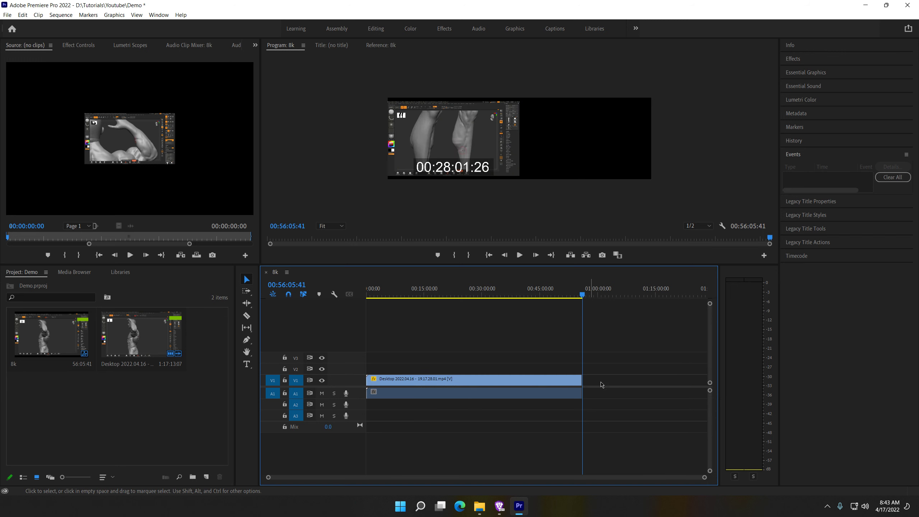
right_click(476, 394)
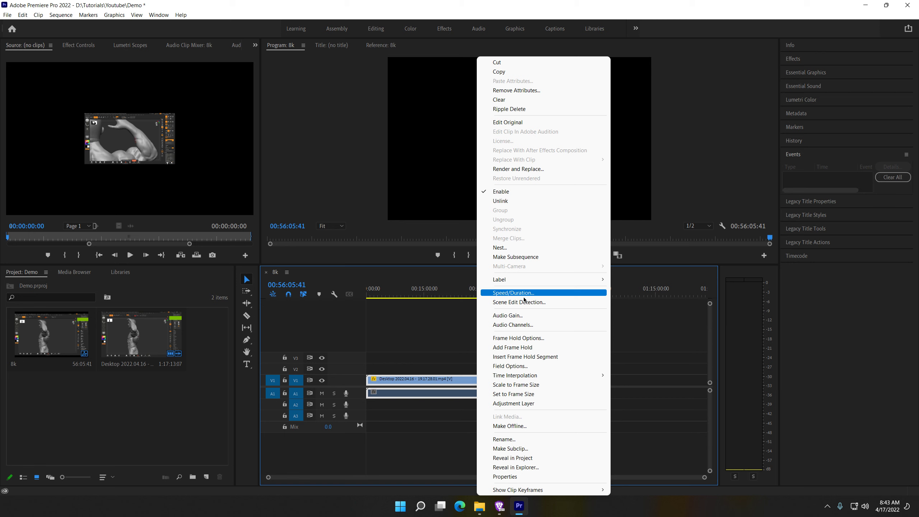
click(444, 373)
- Unlink the recording's audio from its video and delete it from A1
right_click(449, 379)
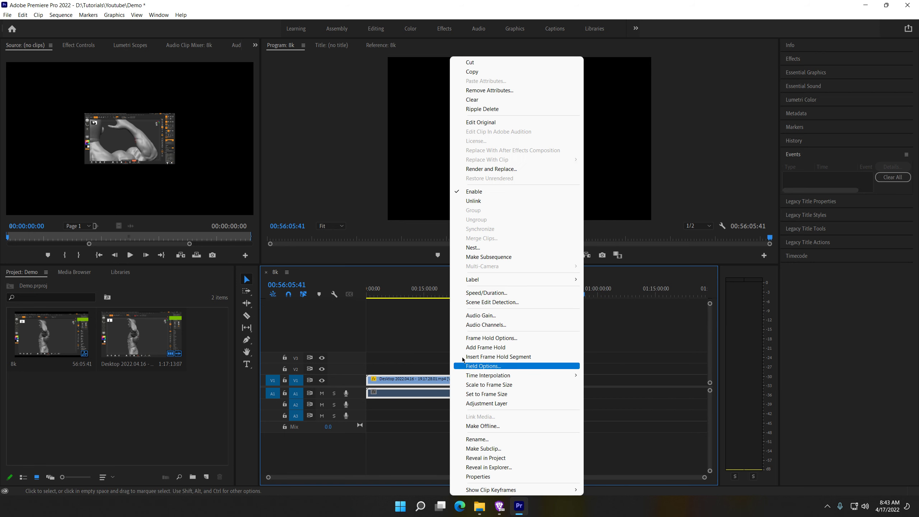
click(476, 209)
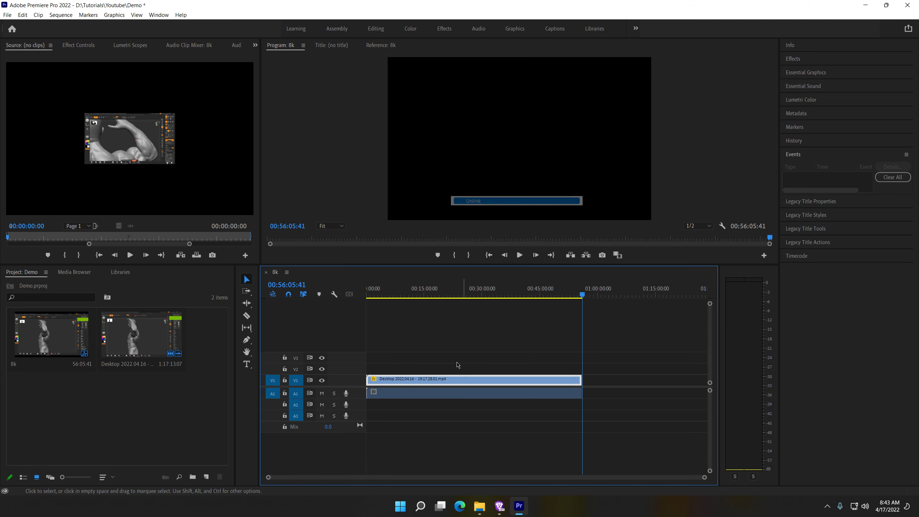
click(458, 399)
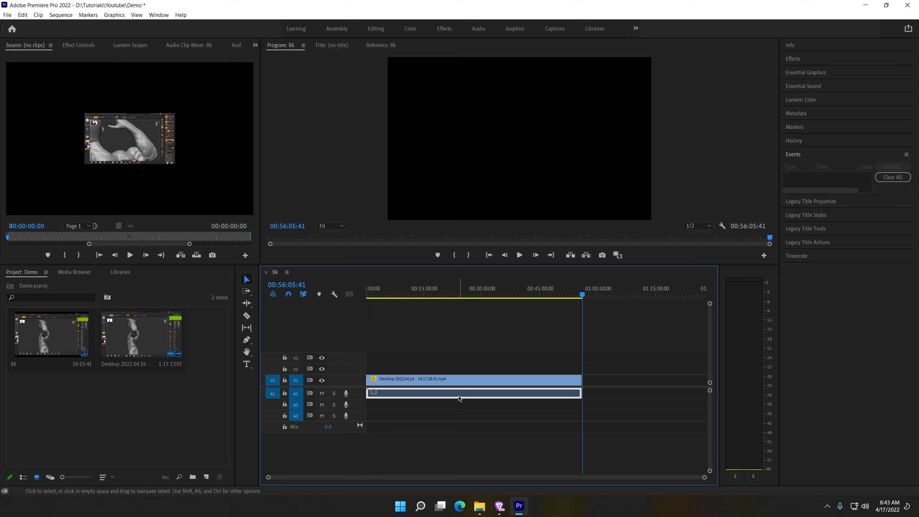
key(Delete)
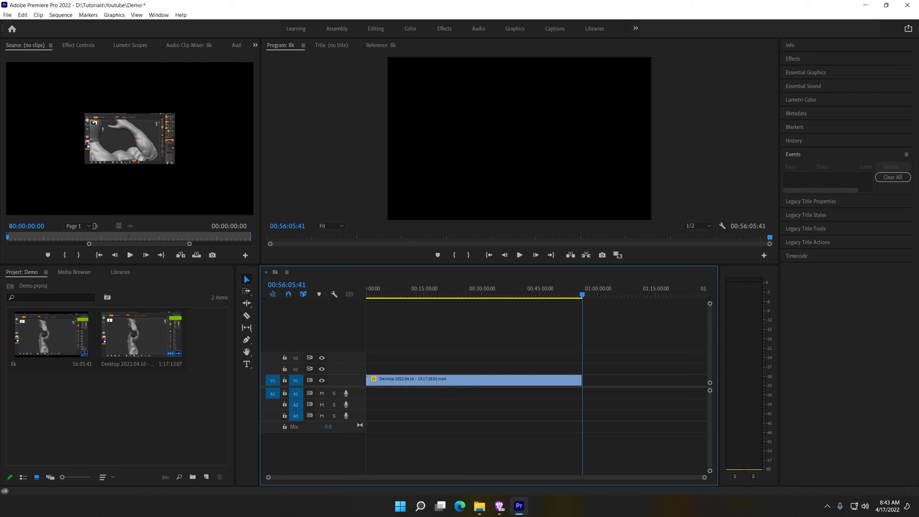
click(499, 380)
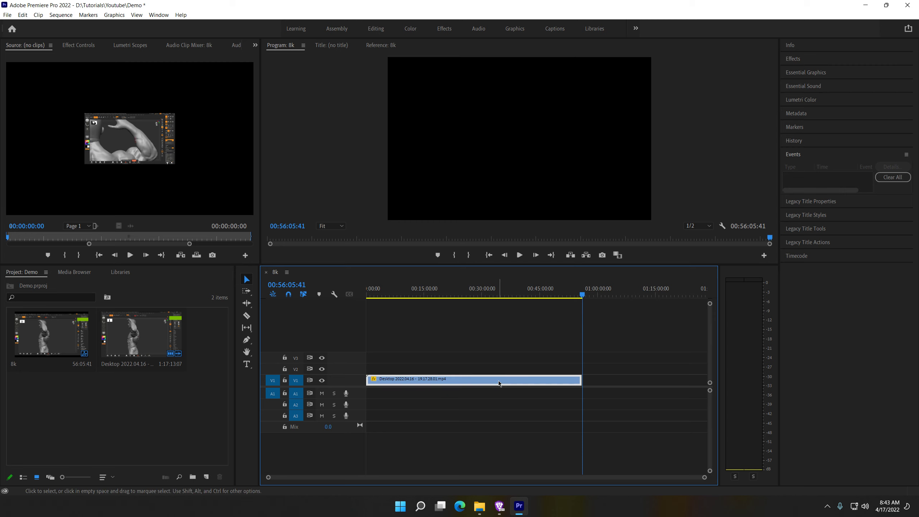
- Set the V1 clip's speed to 1000% and return the playhead to the sequence start
right_click(499, 384)
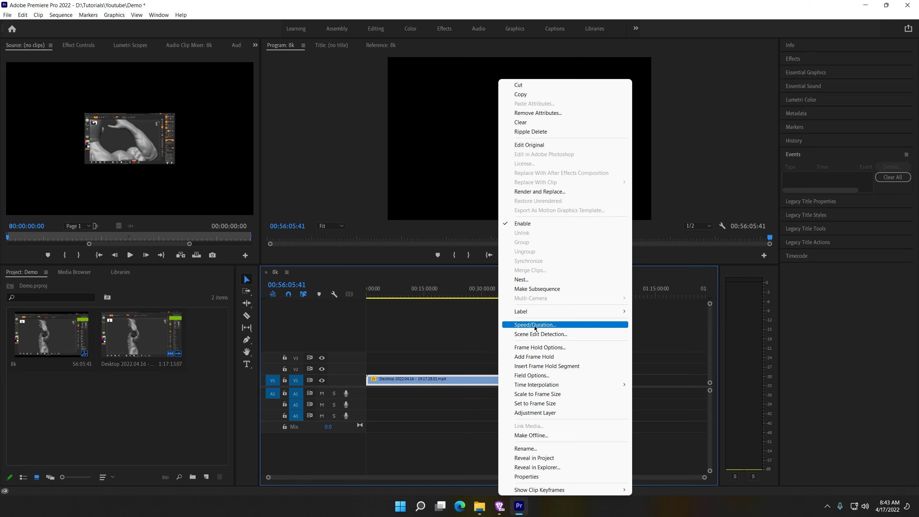
click(536, 326)
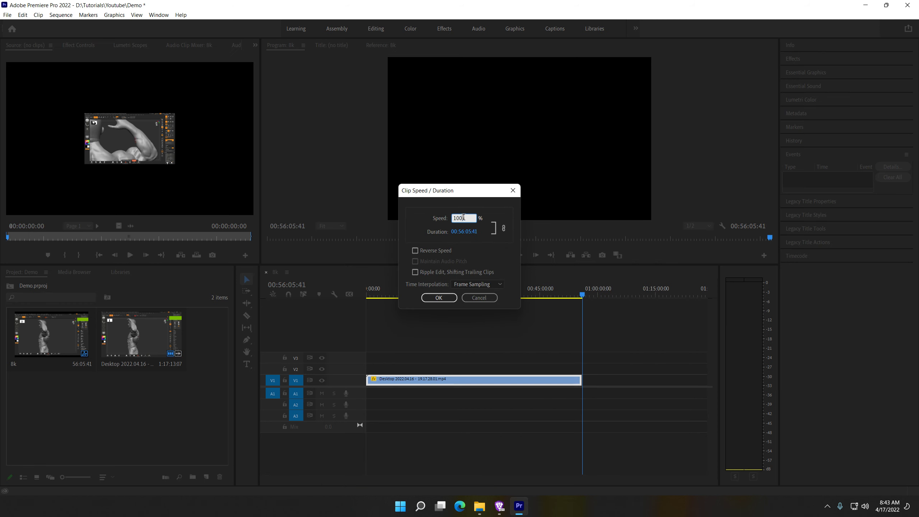
key(Return)
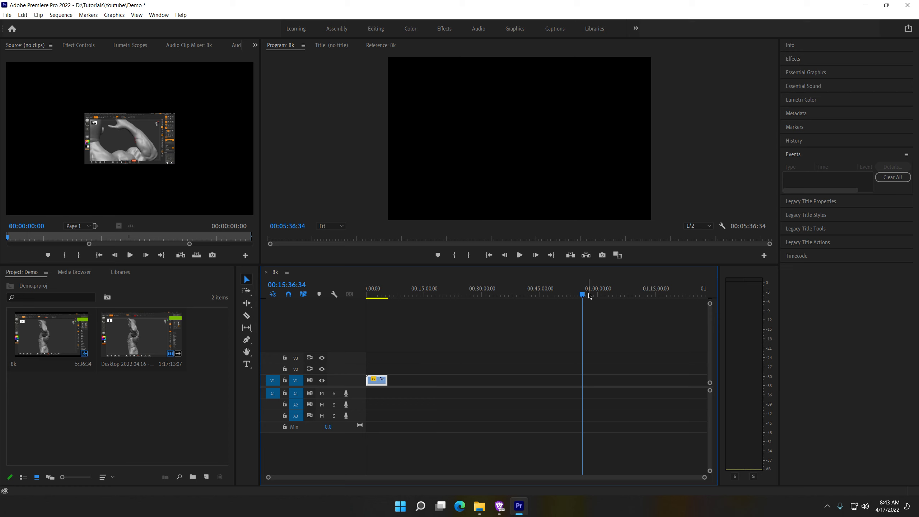
mouse_move(411, 296)
mouse_down()
mouse_move(371, 328)
mouse_move(353, 325)
mouse_up()
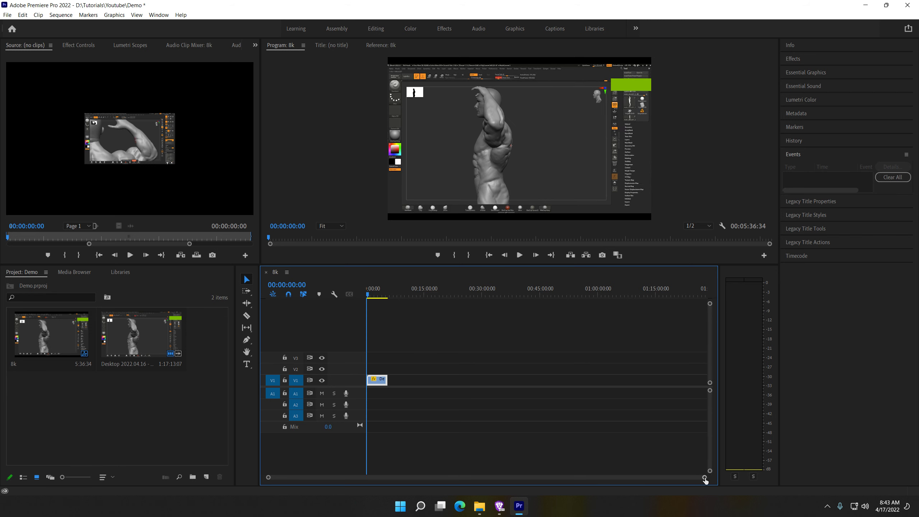
drag(705, 478, 608, 478)
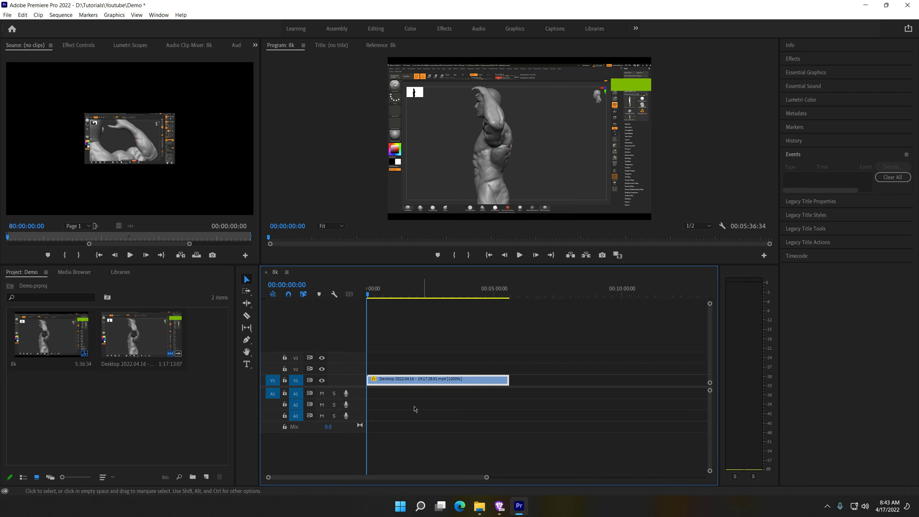
click(480, 507)
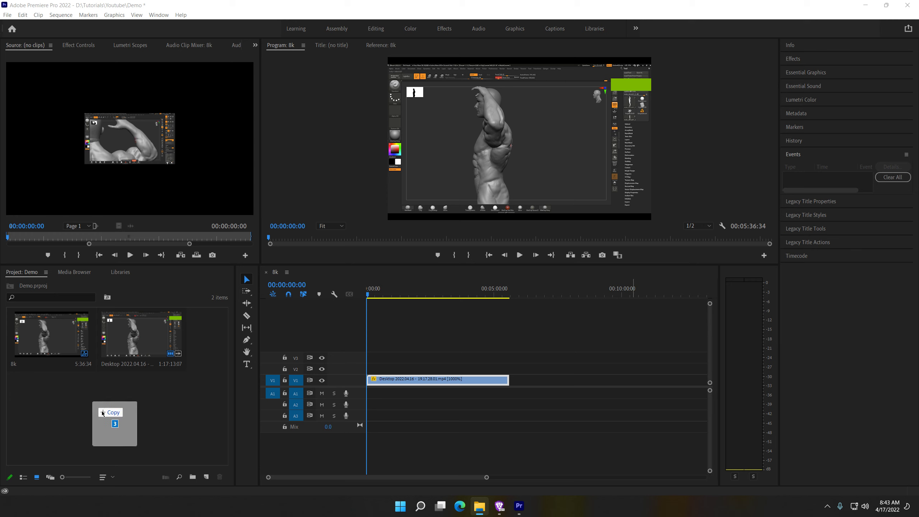
- Import the three music files and place the Drifting track on A1
drag(653, 333, 110, 430)
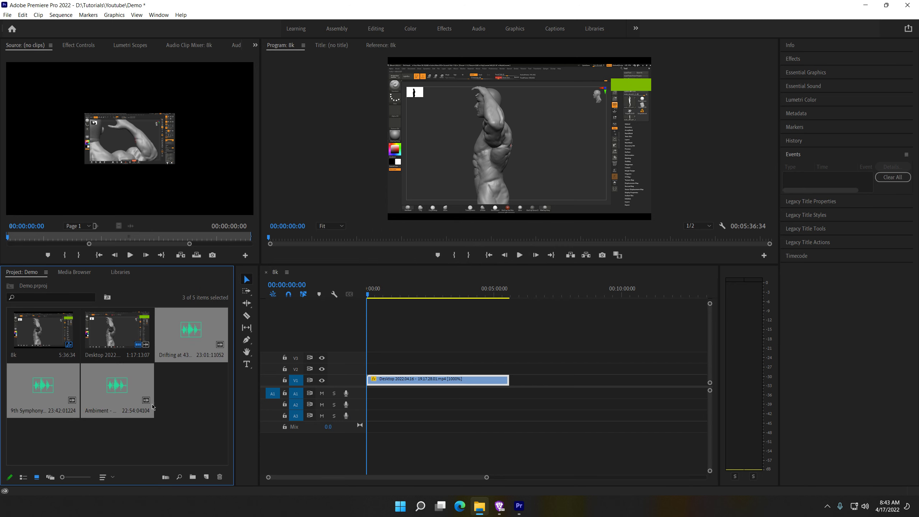
click(153, 407)
drag(191, 333, 413, 398)
- Trim the Drifting track's end to finish exactly with the video clip
drag(487, 478, 563, 477)
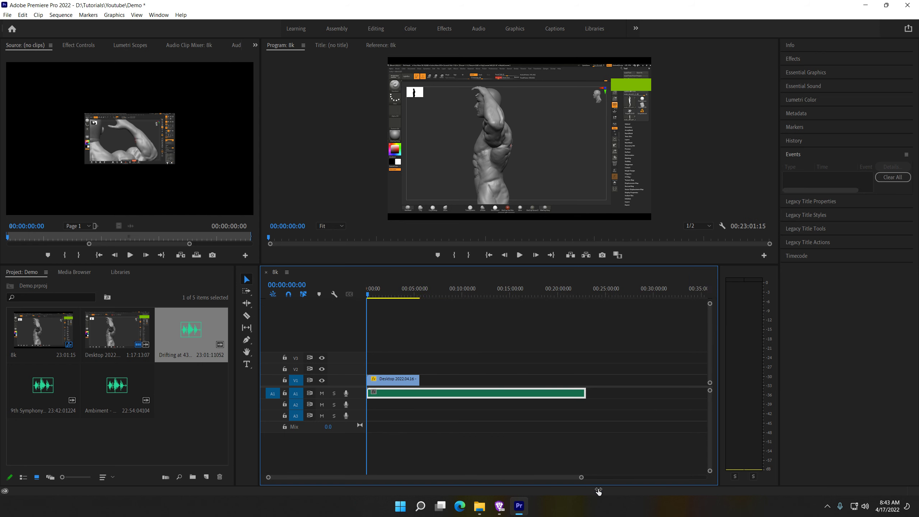
drag(625, 393, 438, 395)
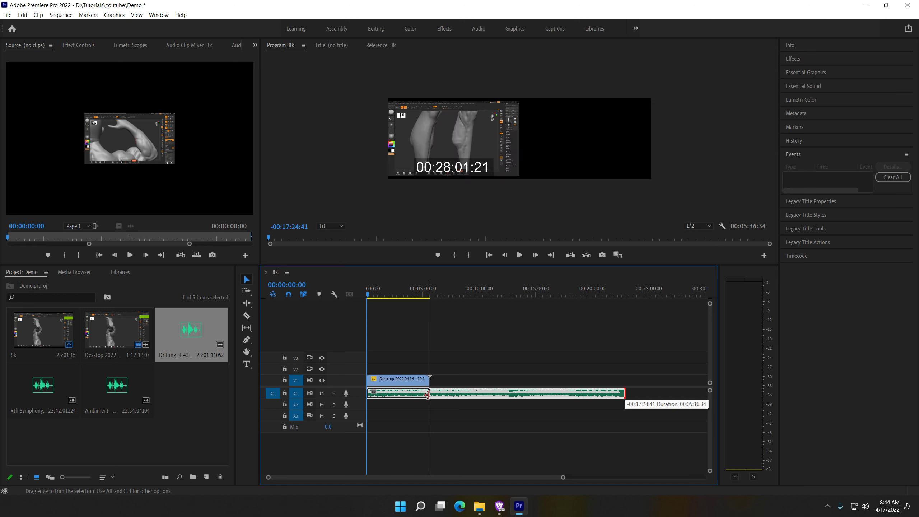
drag(438, 394, 429, 394)
drag(563, 478, 482, 477)
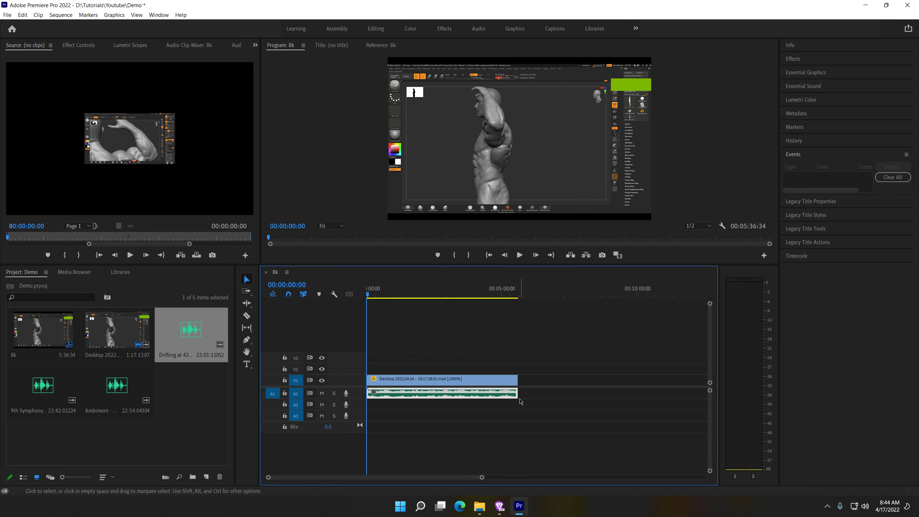
drag(518, 394, 518, 395)
- Open the H.264 export settings and name the output file 8k-.mp4 in Tutorials\Youtube
click(7, 15)
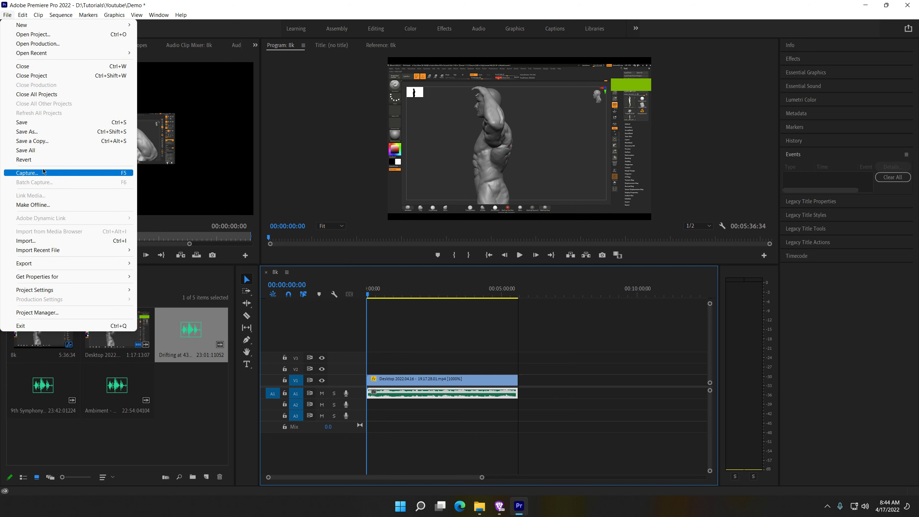
mouse_move(42, 267)
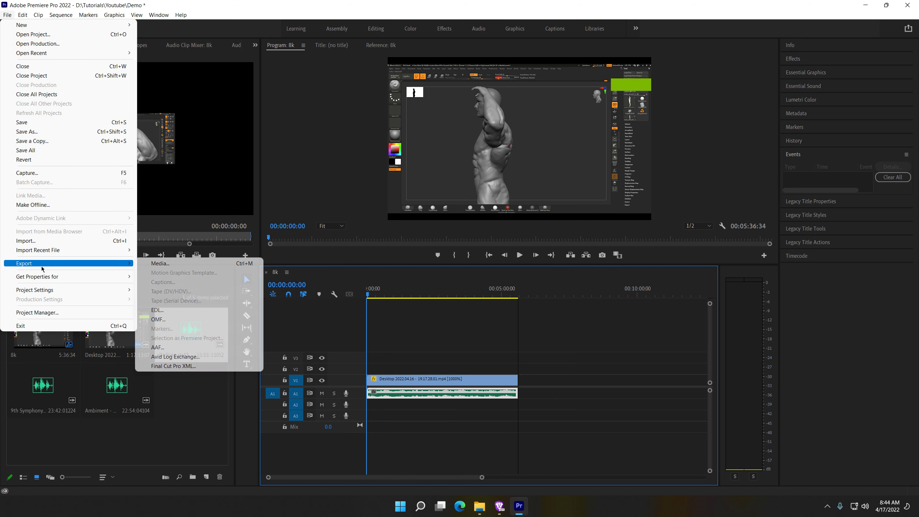
click(156, 264)
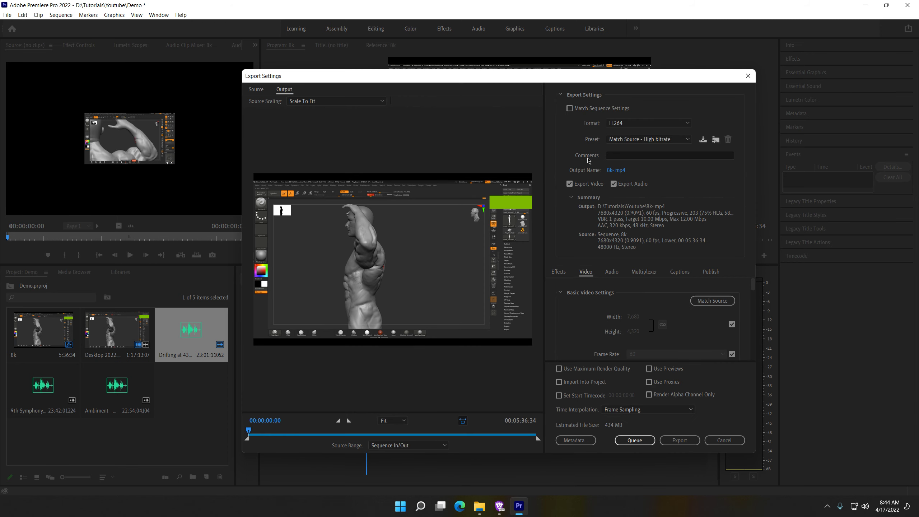
click(619, 170)
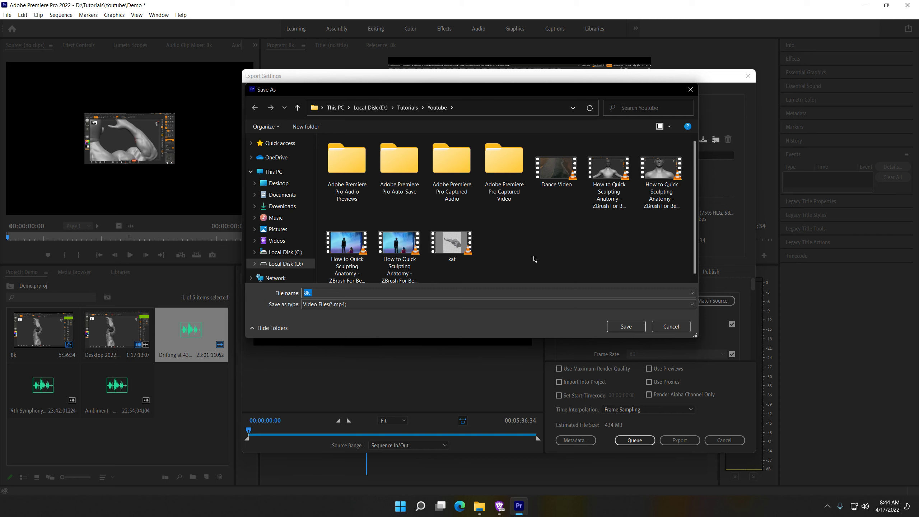
click(636, 328)
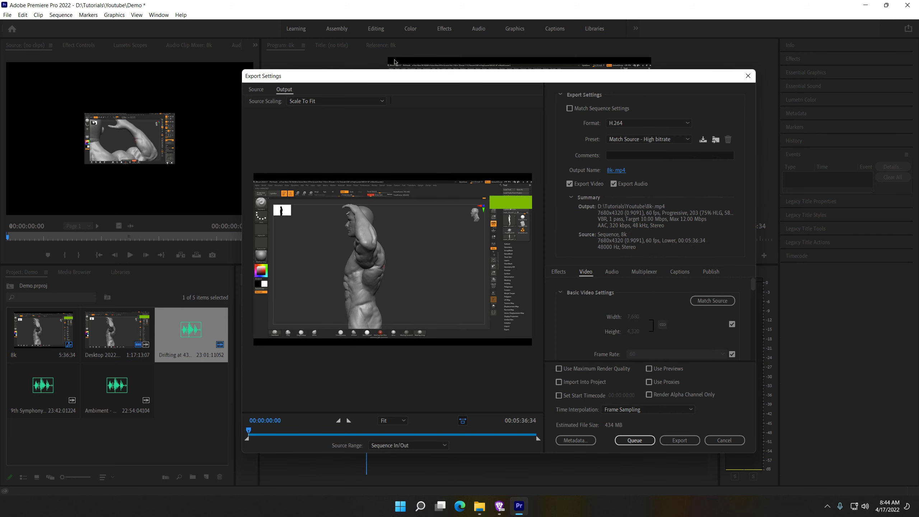
click(676, 145)
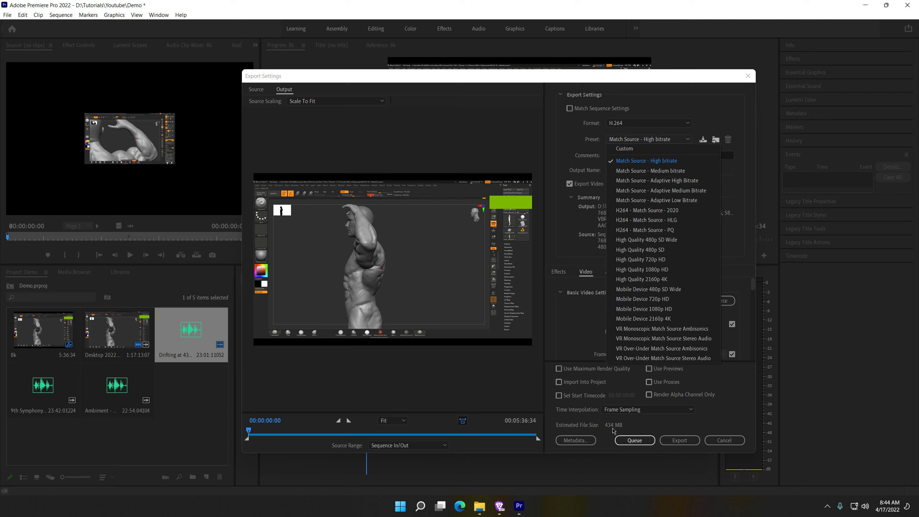
- Compare the Match Source presets and settle on Adaptive High Bitrate, with an estimated 4338 MB file
click(677, 181)
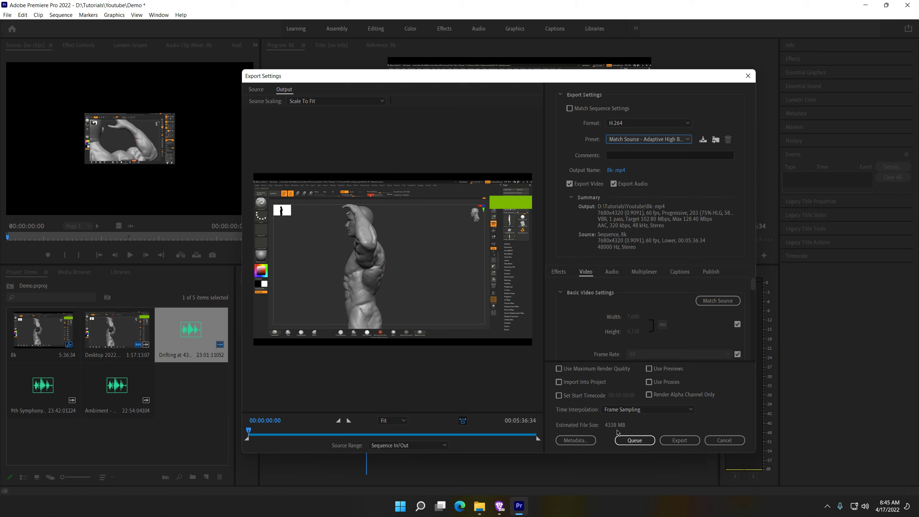
click(677, 141)
click(674, 168)
click(646, 145)
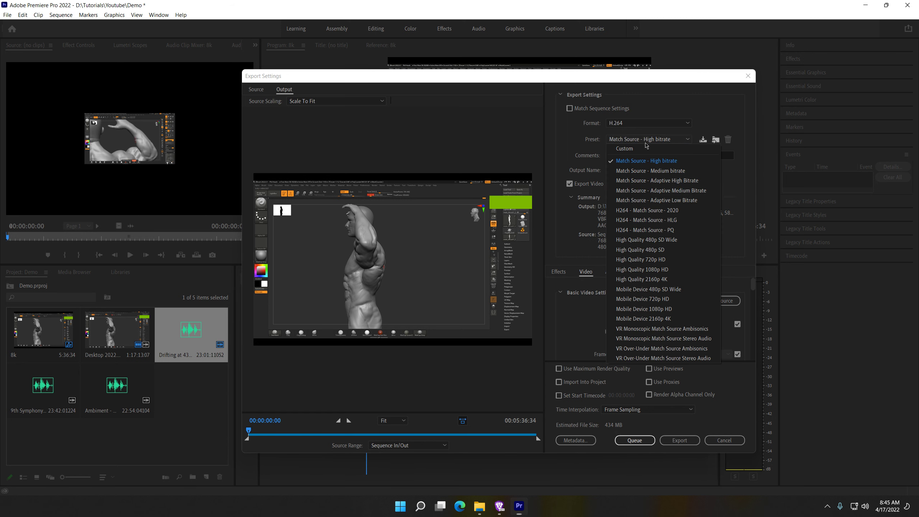
click(661, 180)
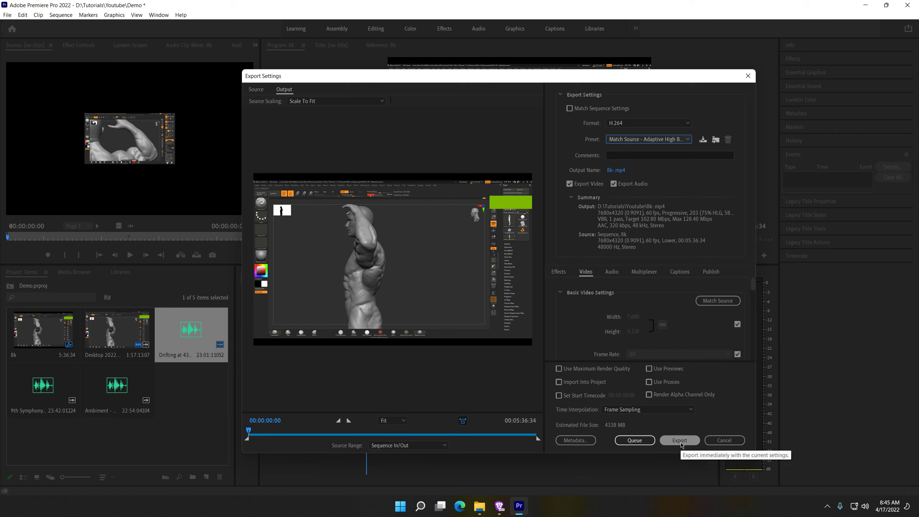
- Export the 8K 60 fps sequence as H.264 MP4 at 102.80 Mbps and let encoding run
click(680, 440)
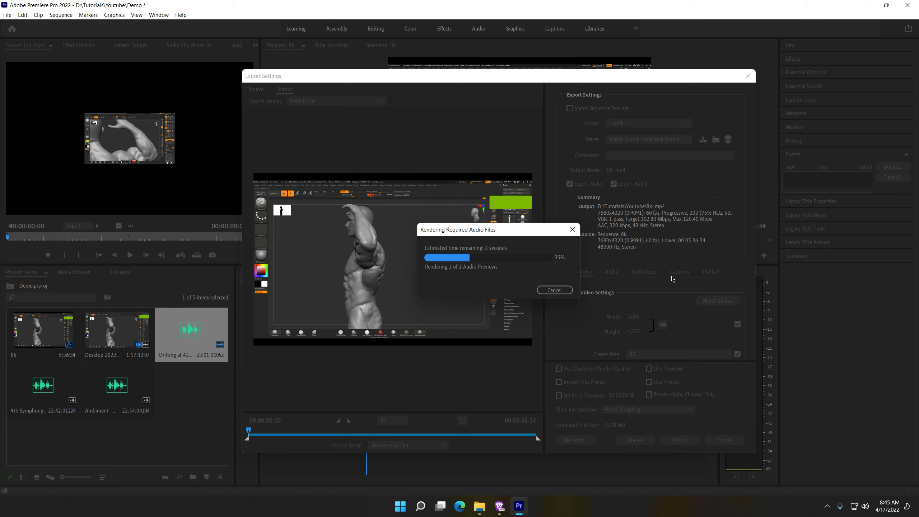